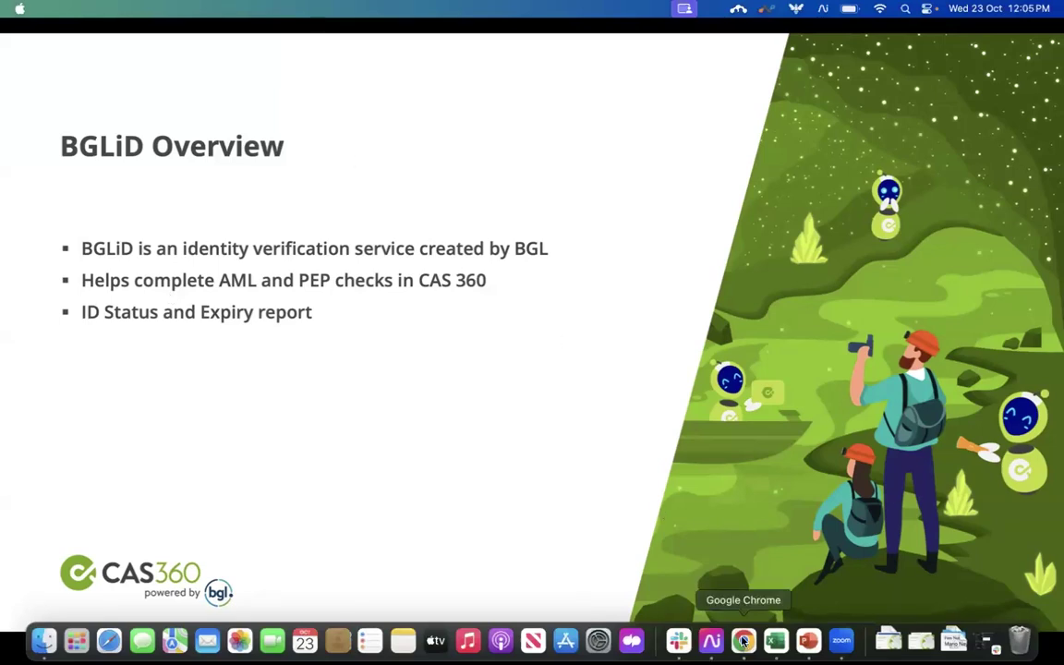
# Switch to Chrome and open the compliance section of the company CAS360 003 LIMITED
pyautogui.click(744, 640)
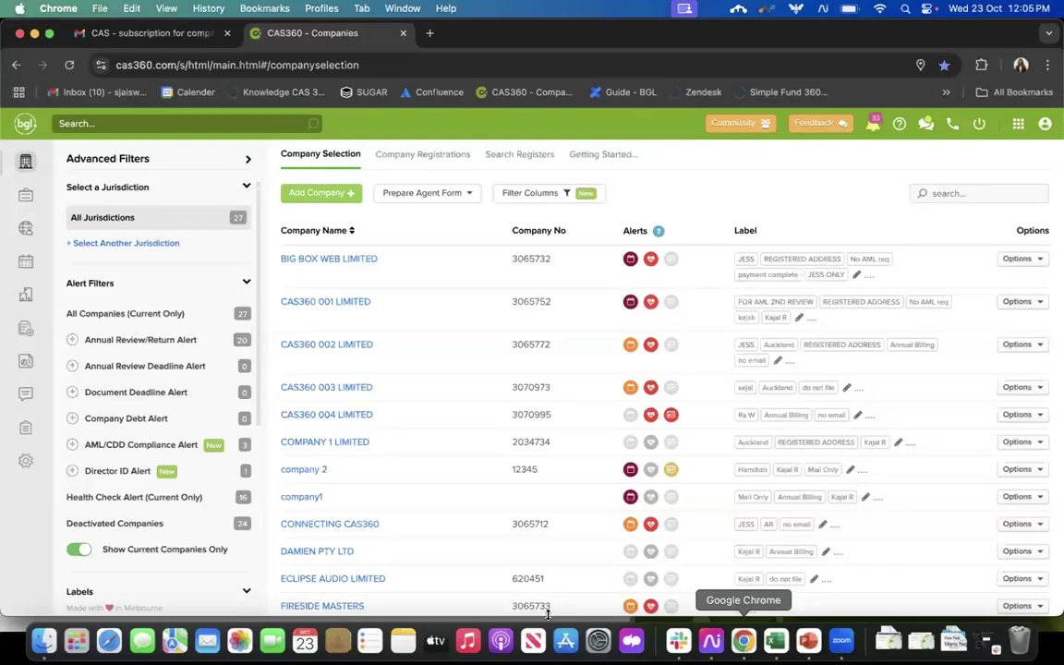
pyautogui.click(345, 388)
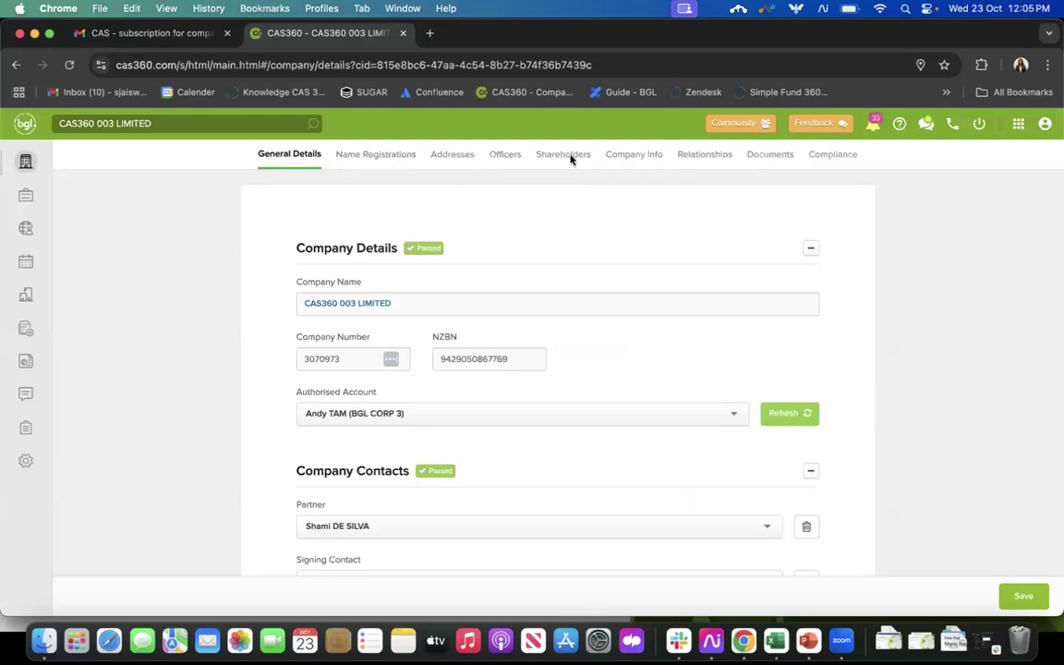
pyautogui.click(831, 155)
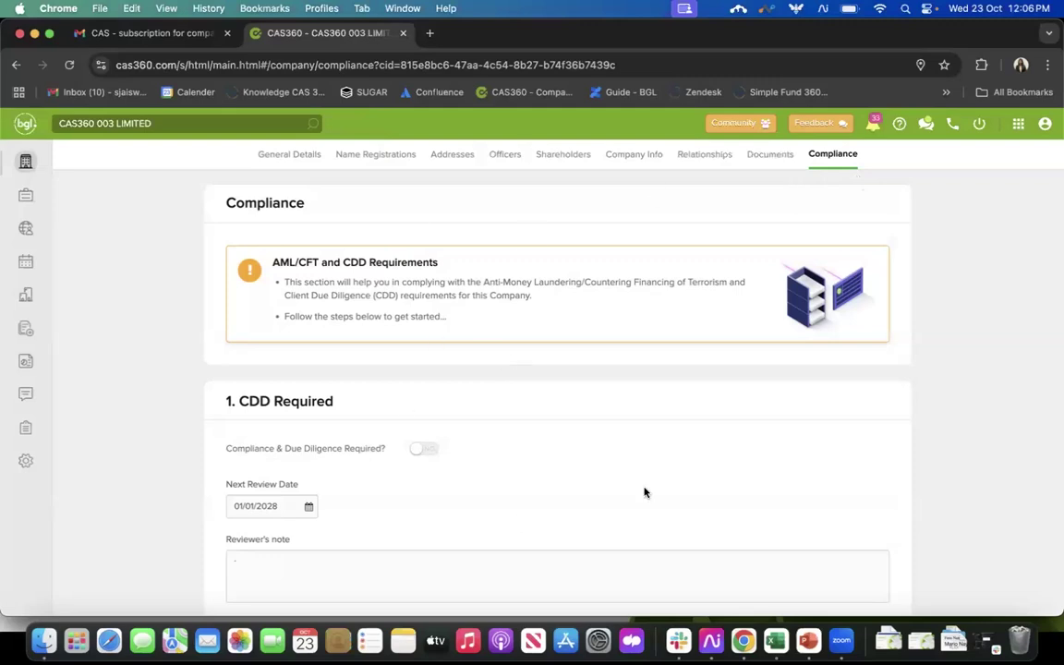
# Mark Compliance & Due Diligence as required for the company
pyautogui.scroll(-1, 524, 429)
pyautogui.scroll(-2, 525, 430)
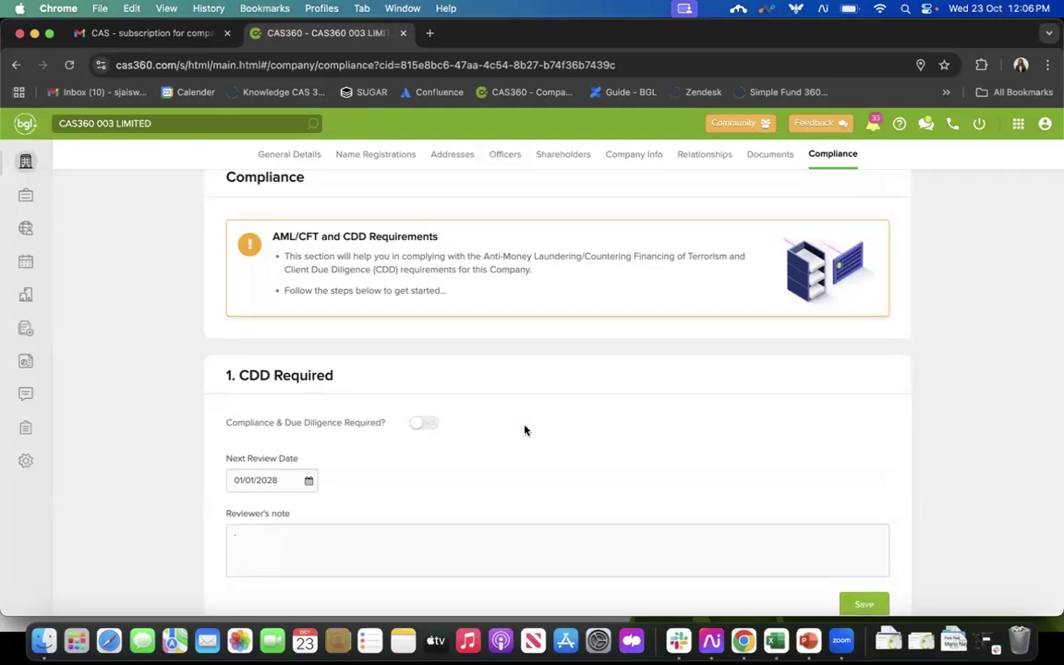
pyautogui.scroll(-3, 524, 429)
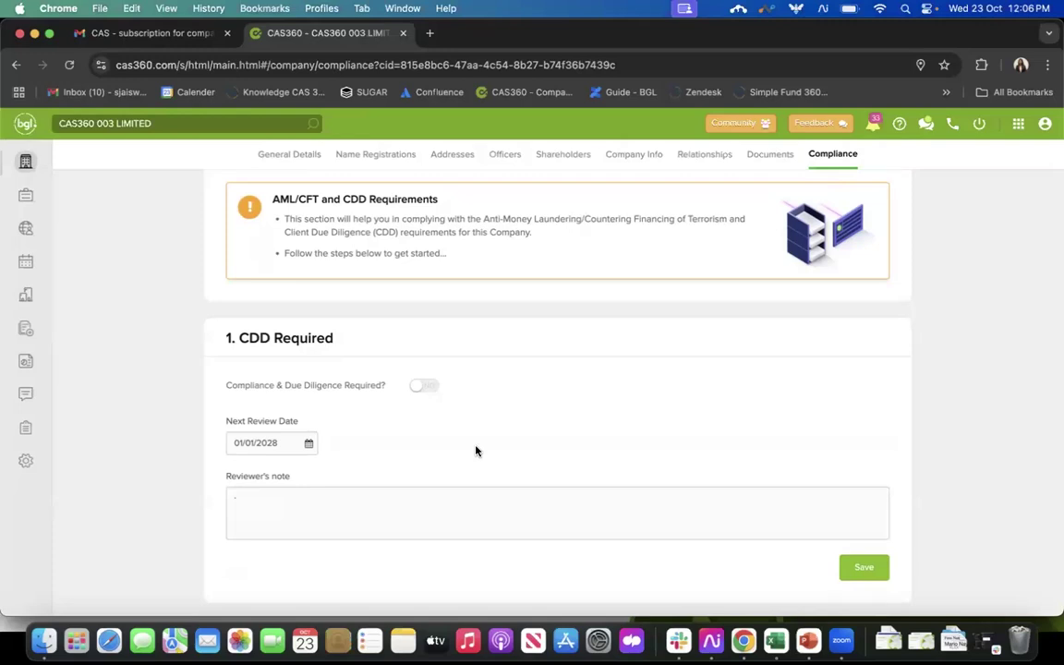
pyautogui.click(865, 567)
pyautogui.click(438, 391)
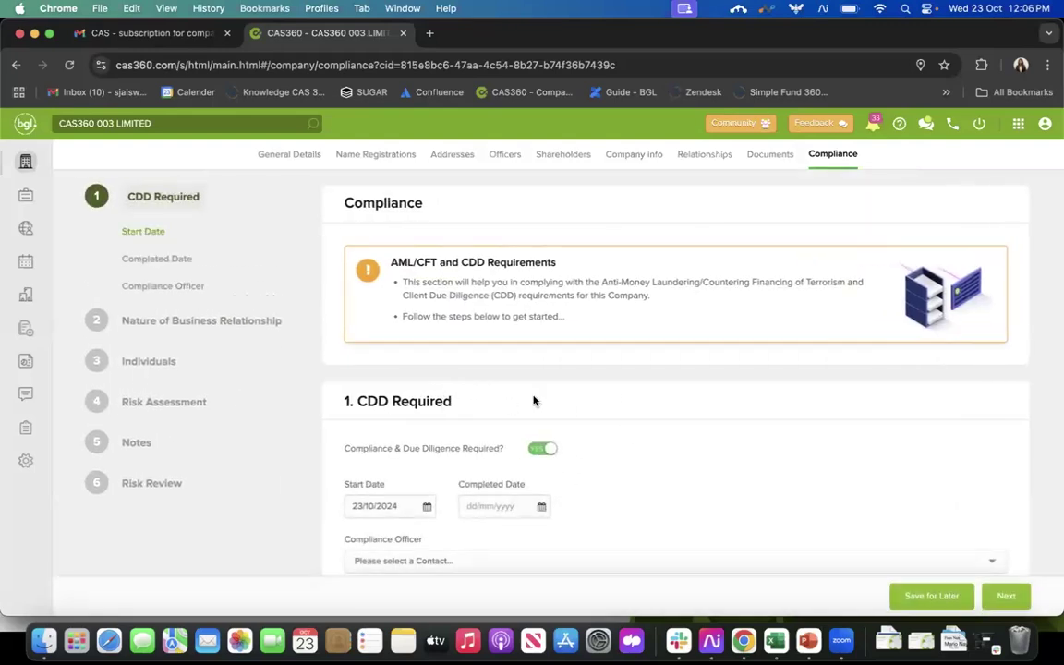
# Assign the firm's contact as compliance officer and continue to the Nature of Business Relationship section
pyautogui.scroll(-2, 644, 477)
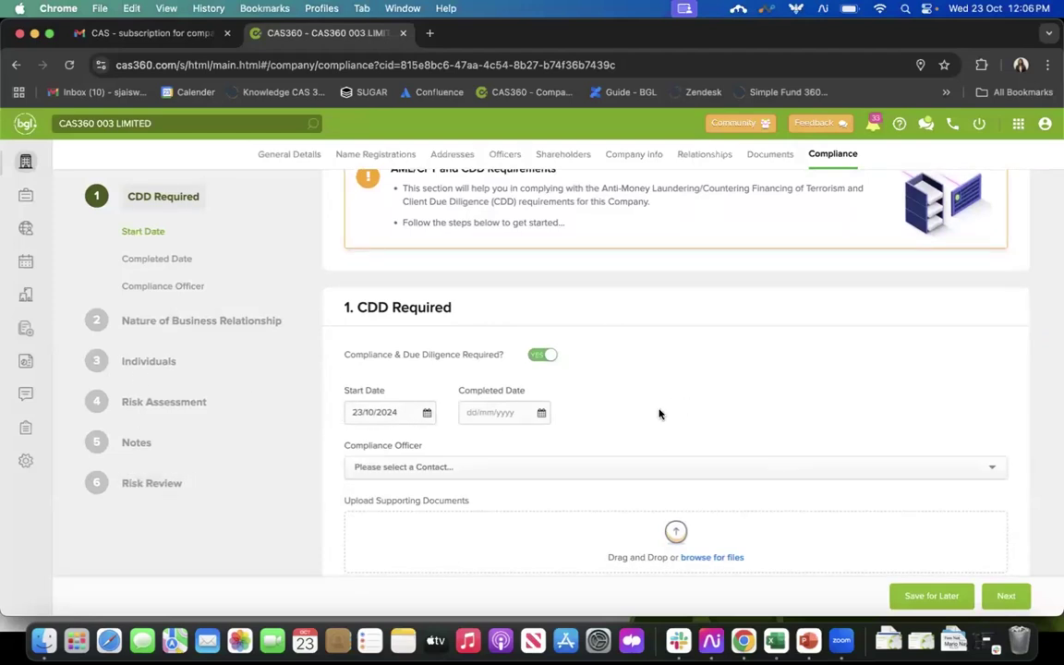
pyautogui.scroll(-1, 659, 414)
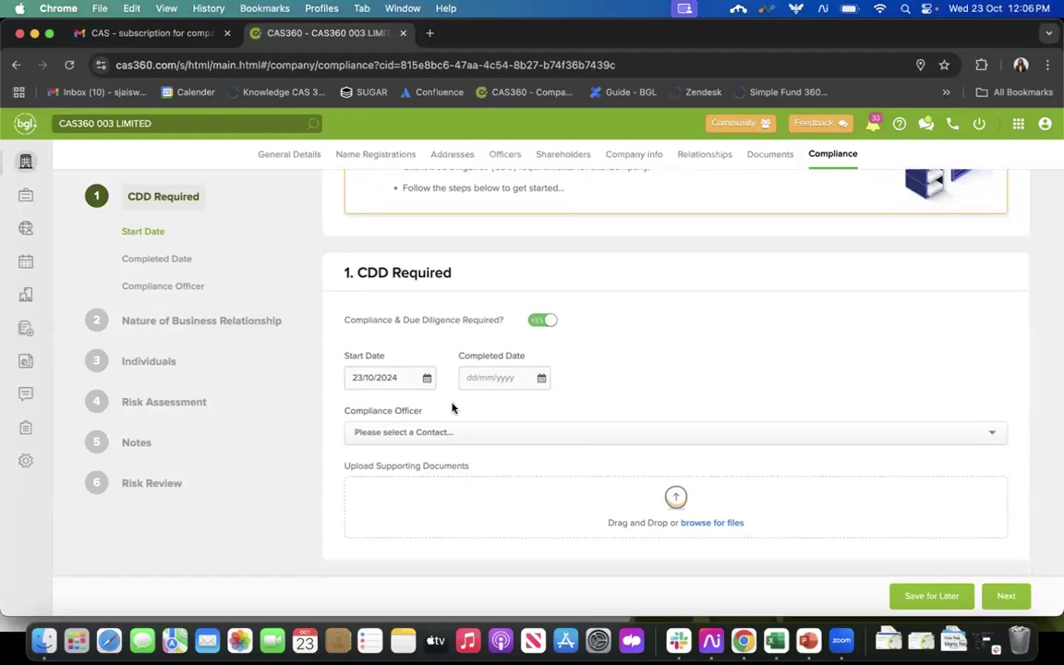
pyautogui.click(469, 425)
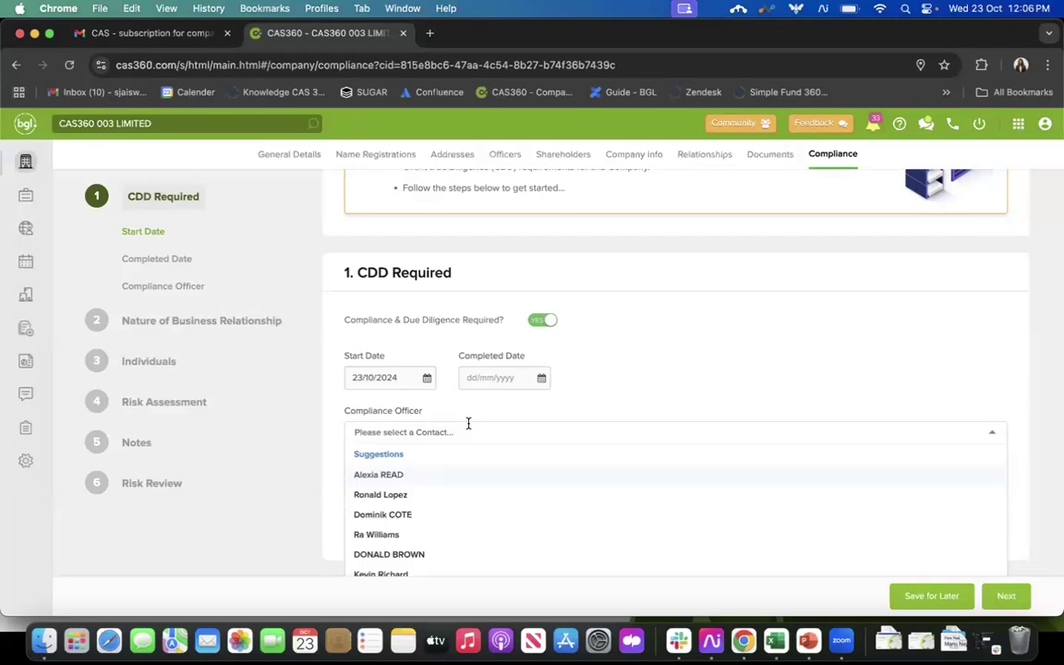
pyautogui.write('seja')
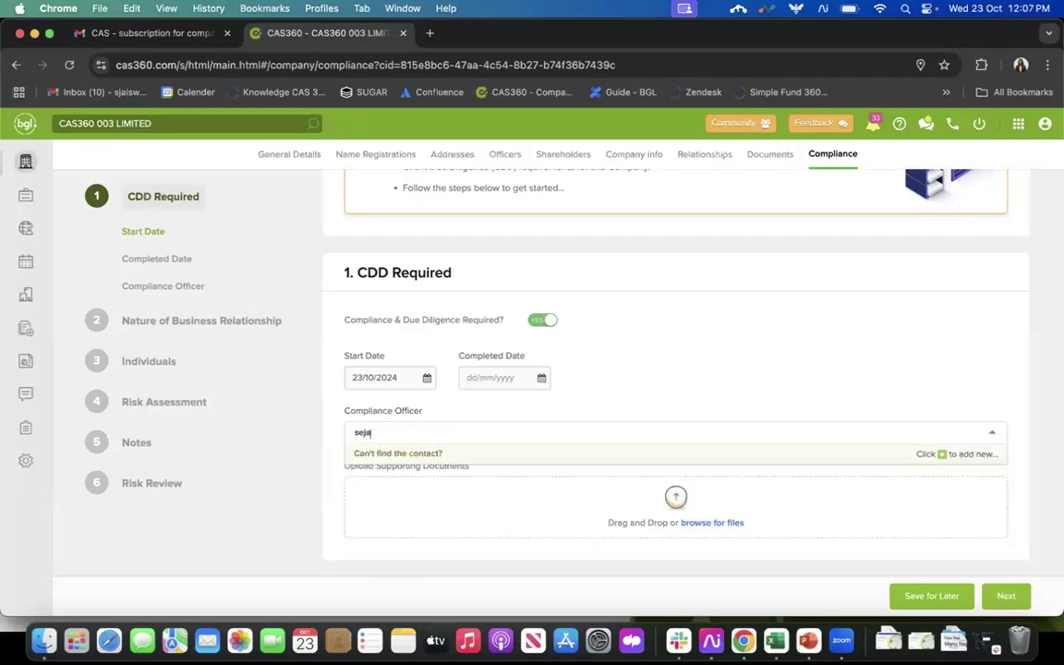
pyautogui.click(461, 493)
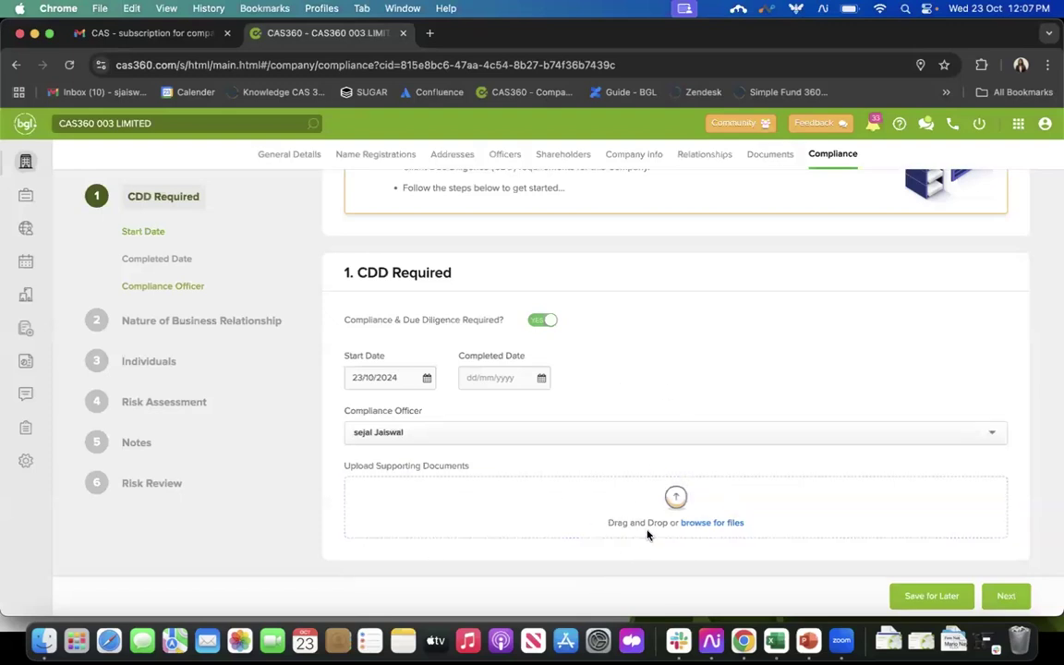
pyautogui.click(1014, 597)
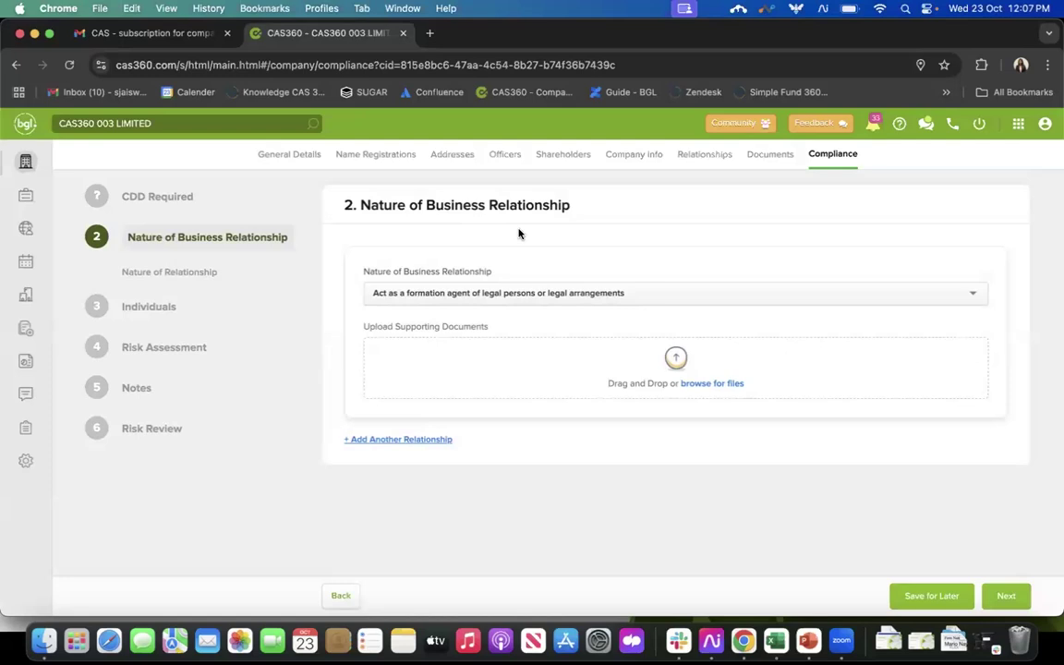
# Review the available nature of business relationship options without changing the selection
pyautogui.click(418, 294)
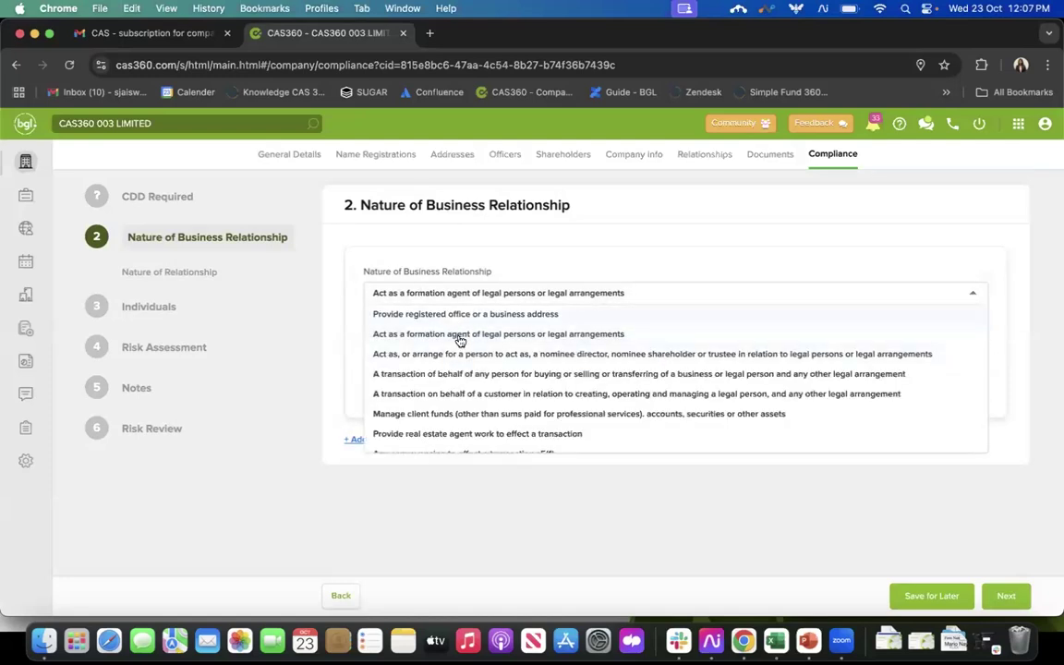
pyautogui.scroll(-3, 463, 358)
pyautogui.scroll(3, 463, 358)
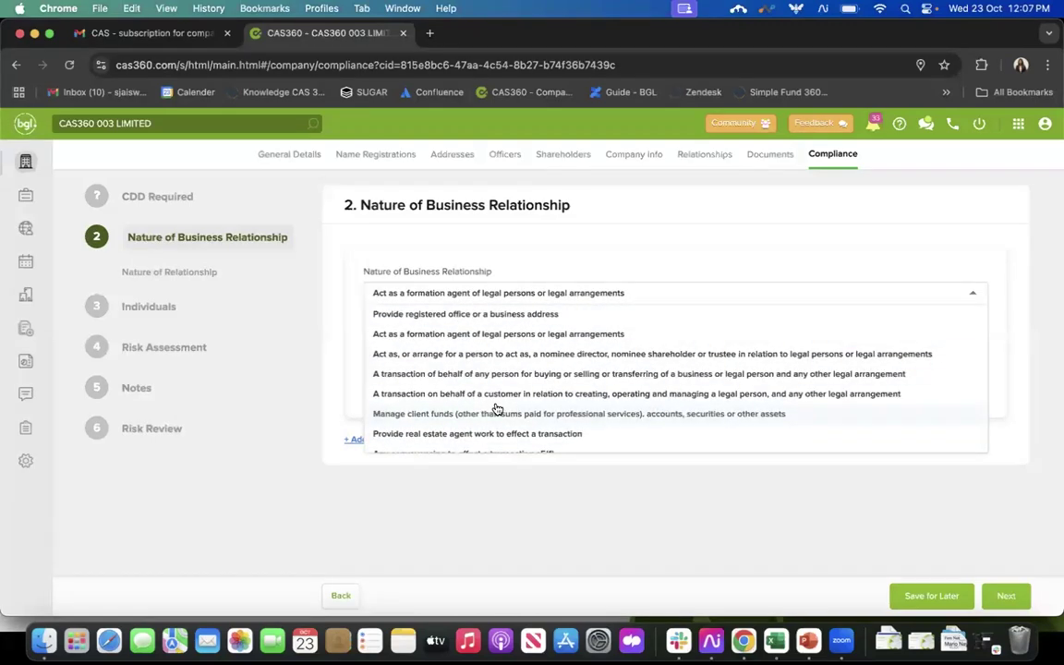
pyautogui.scroll(-3, 497, 409)
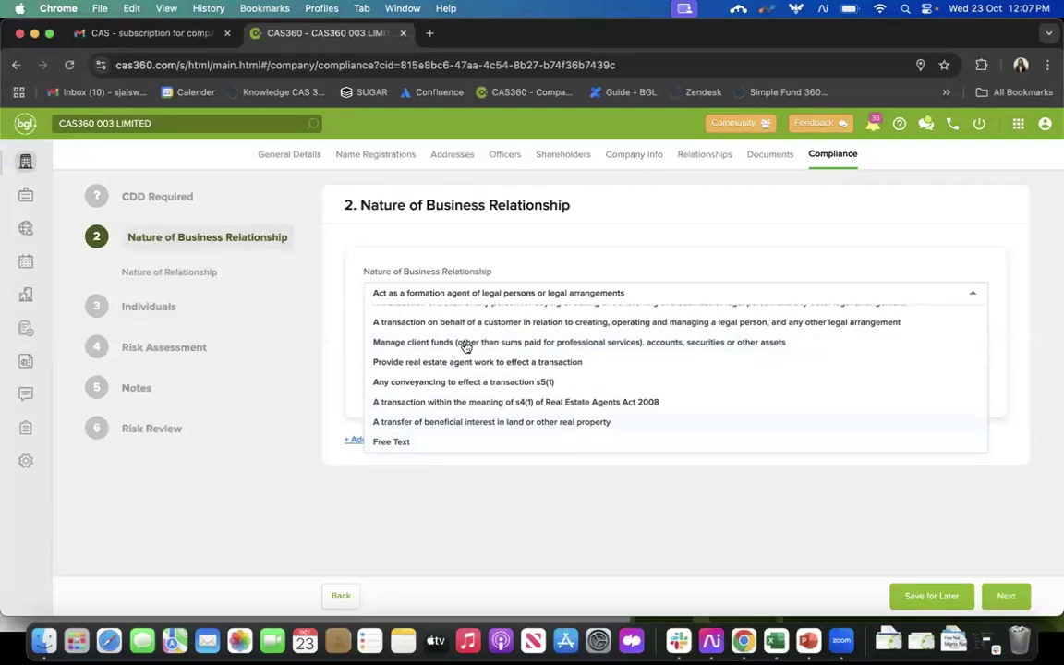
pyautogui.click(531, 268)
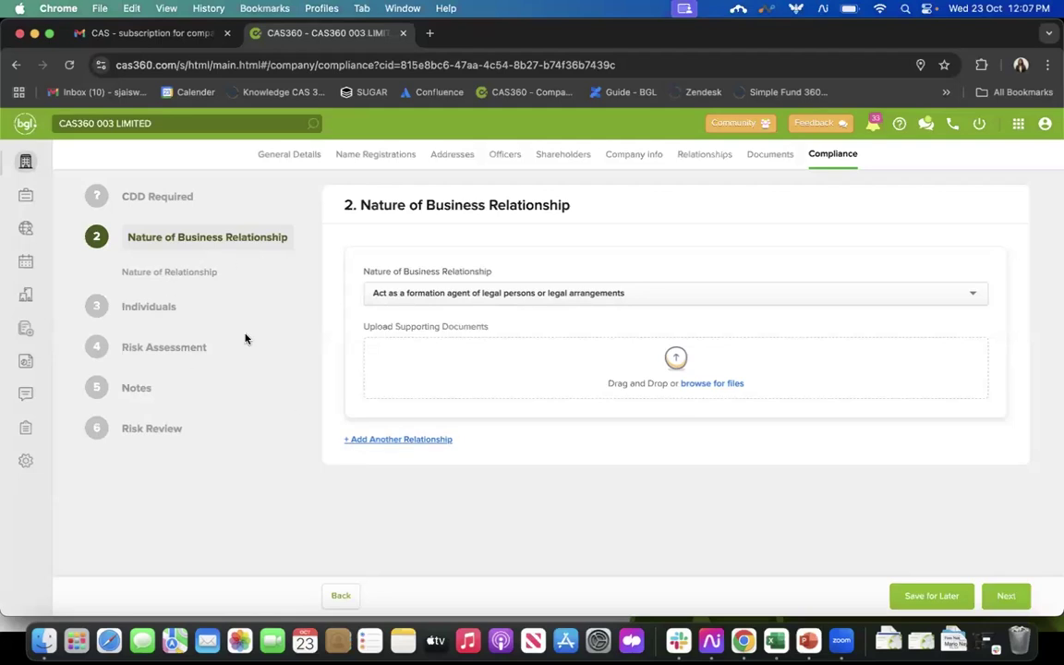
# Open the Individuals section and review the listed individuals with their shareholdings and roles
pyautogui.click(148, 312)
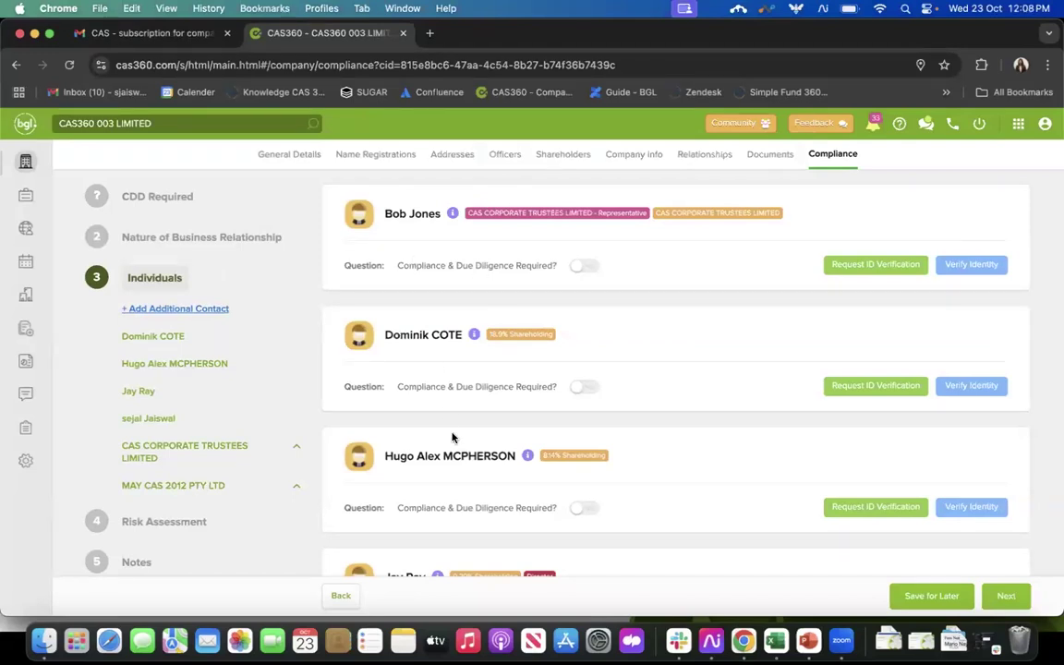
pyautogui.scroll(-1, 452, 438)
pyautogui.scroll(1, 453, 437)
pyautogui.scroll(-2, 622, 421)
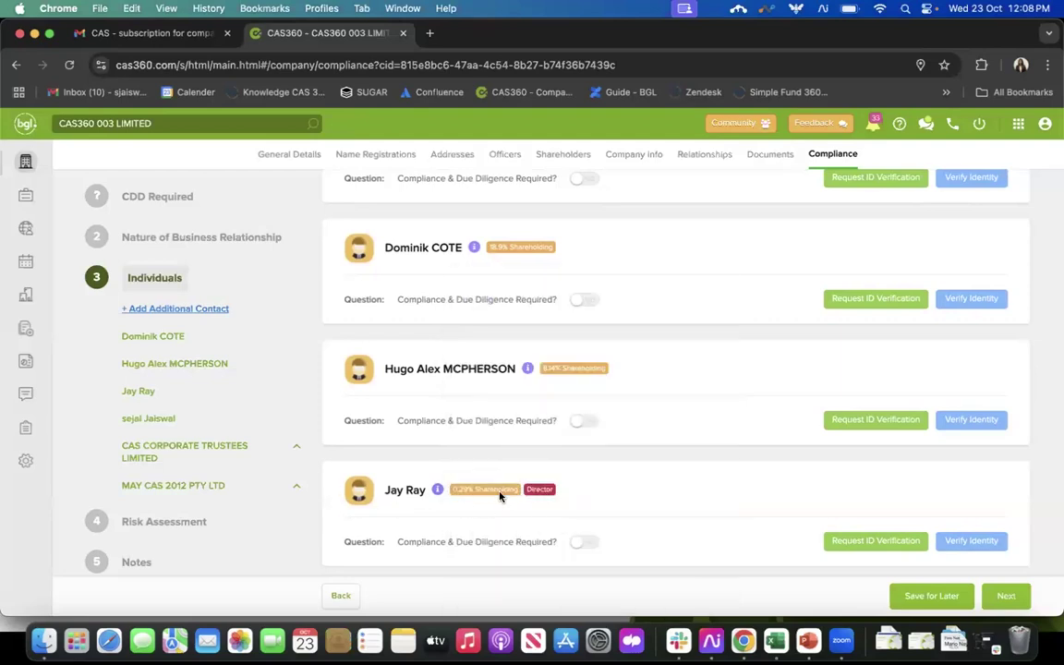
pyautogui.scroll(-2, 562, 496)
pyautogui.scroll(-2, 562, 496)
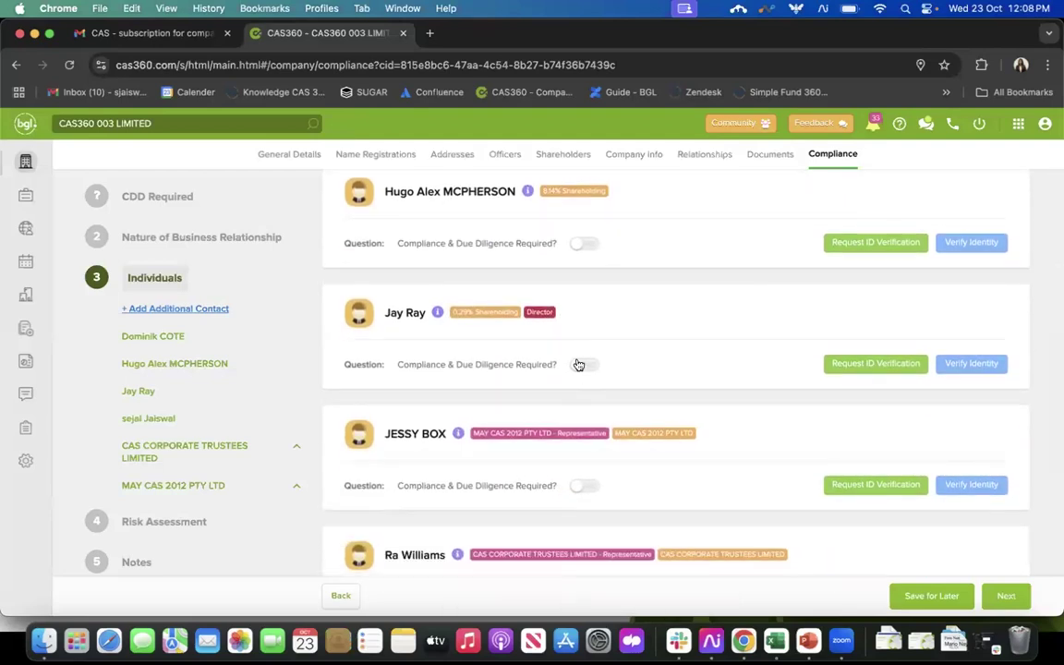
pyautogui.scroll(5, 578, 365)
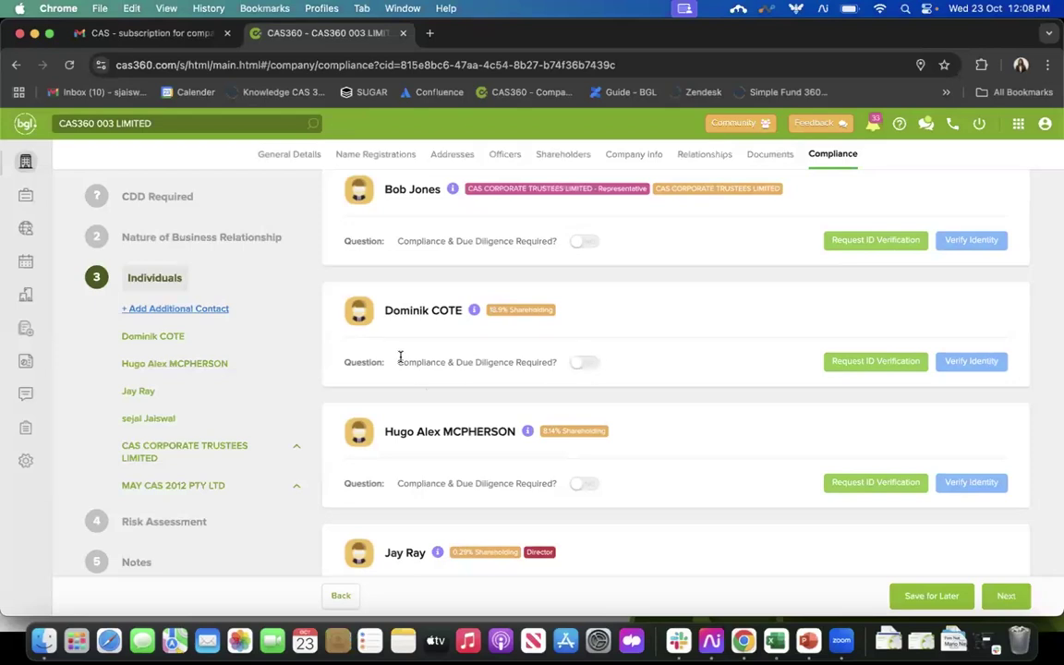
# Mark Compliance & Due Diligence as required for the individual with the 18.9% shareholding
pyautogui.click(591, 363)
pyautogui.scroll(-4, 545, 332)
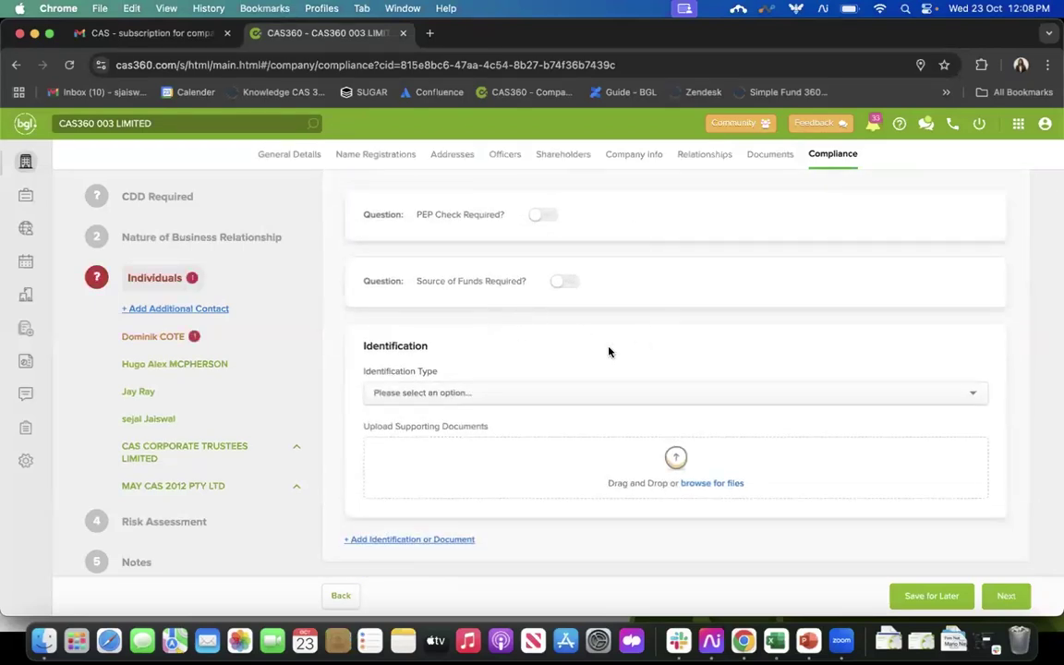
pyautogui.scroll(2, 608, 351)
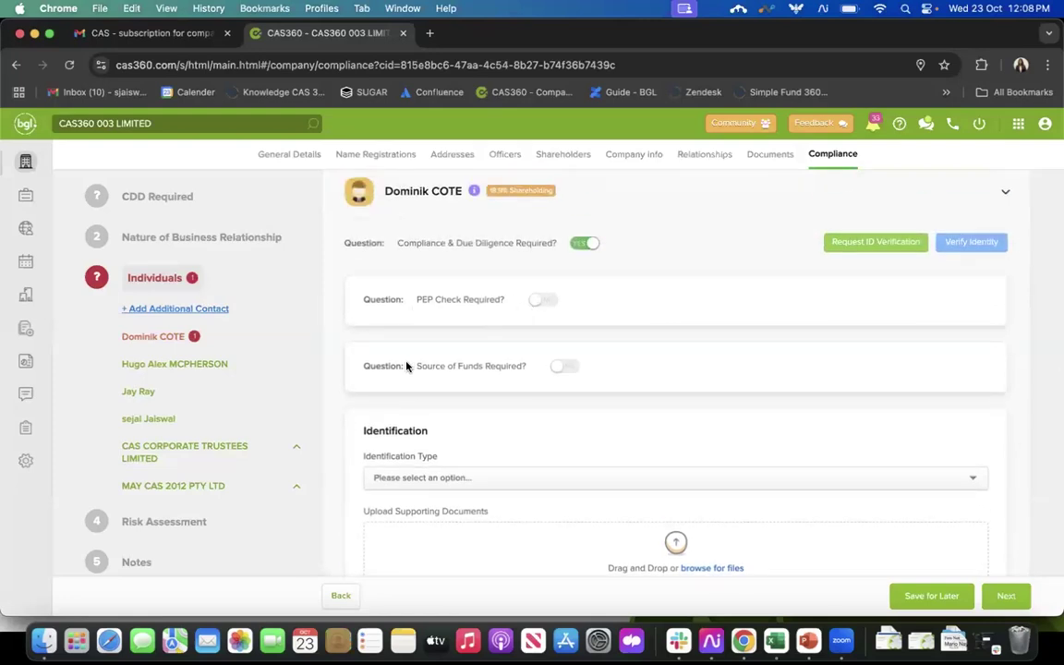
# Preview the fields for the shareholder's PEP check and source of funds questions, switching each back off
pyautogui.click(543, 302)
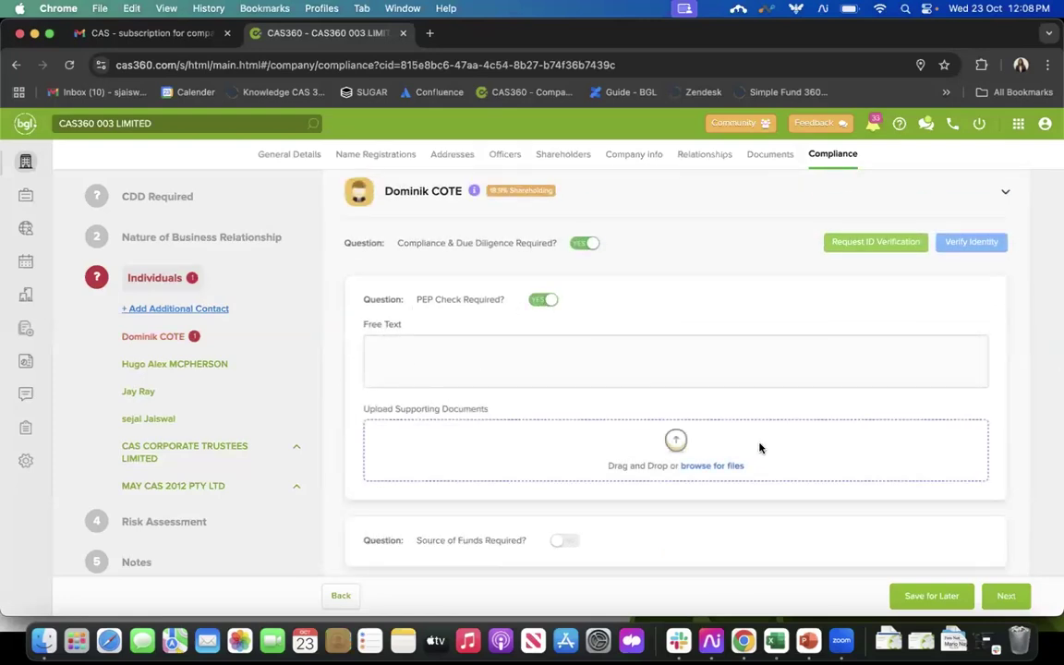
pyautogui.click(543, 300)
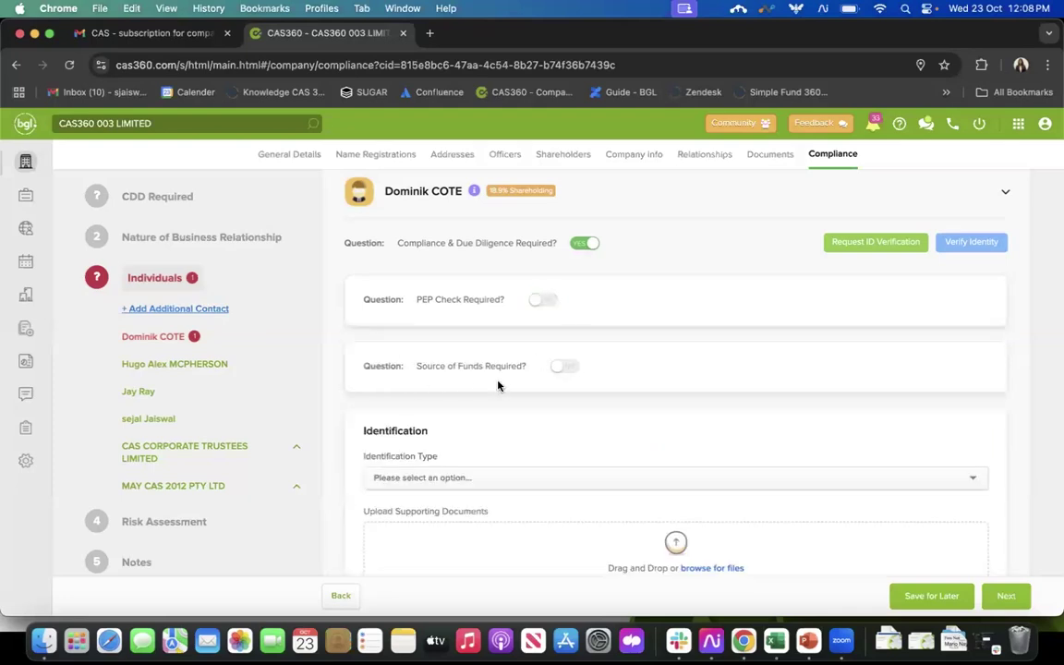
pyautogui.click(566, 368)
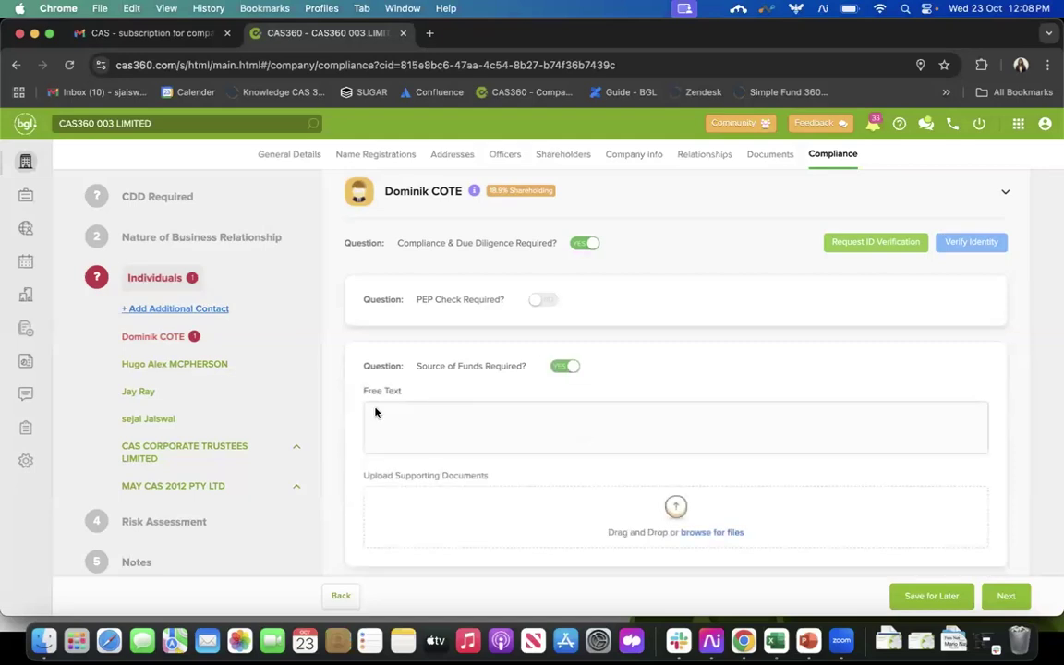
pyautogui.click(563, 369)
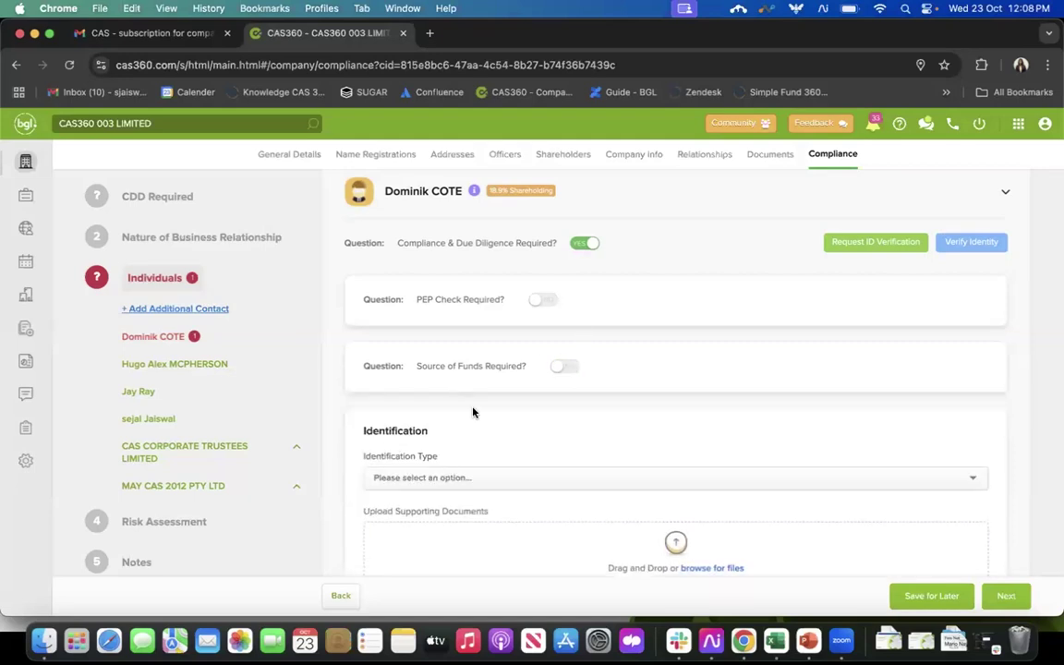
# Set the 18.9% shareholder's identification type to Driver's Licence
pyautogui.scroll(-2, 472, 411)
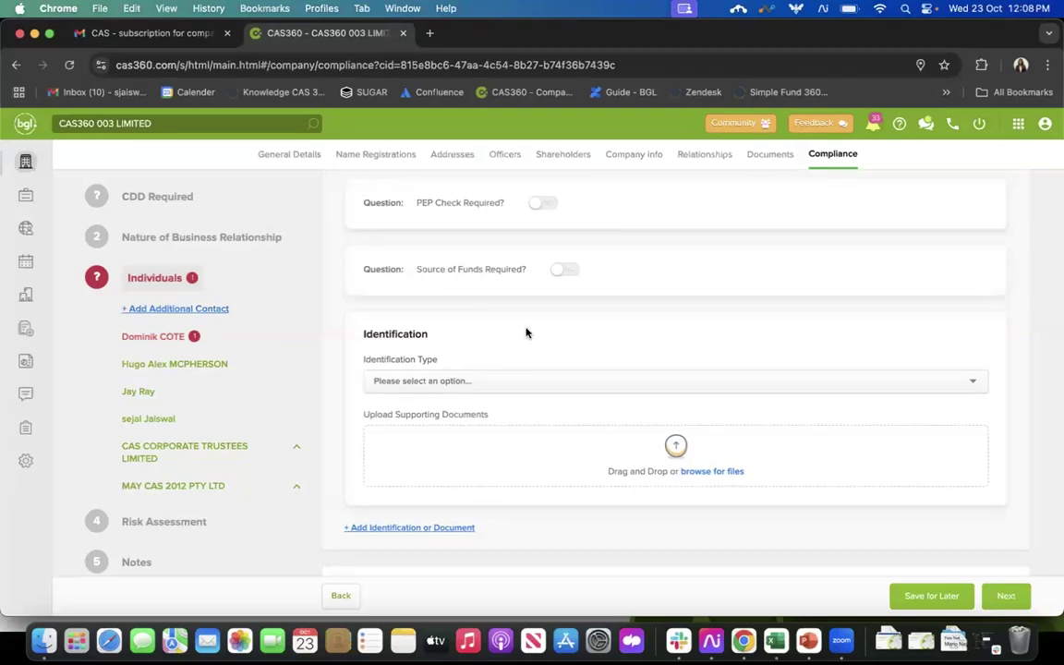
pyautogui.scroll(3, 528, 333)
pyautogui.scroll(1, 528, 333)
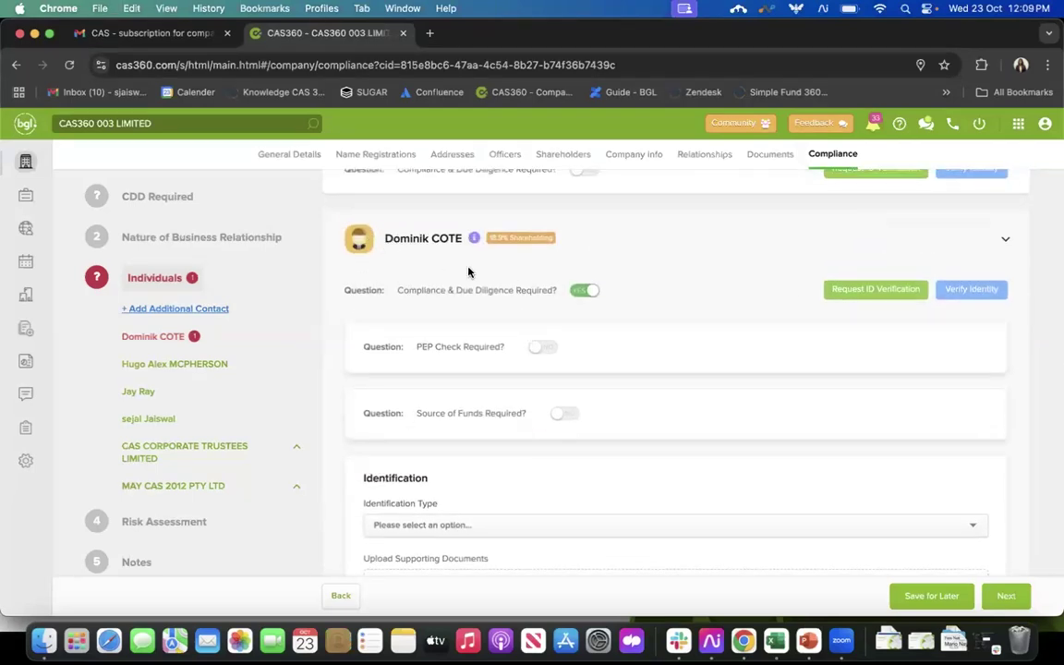
pyautogui.scroll(-3, 454, 444)
pyautogui.click(440, 406)
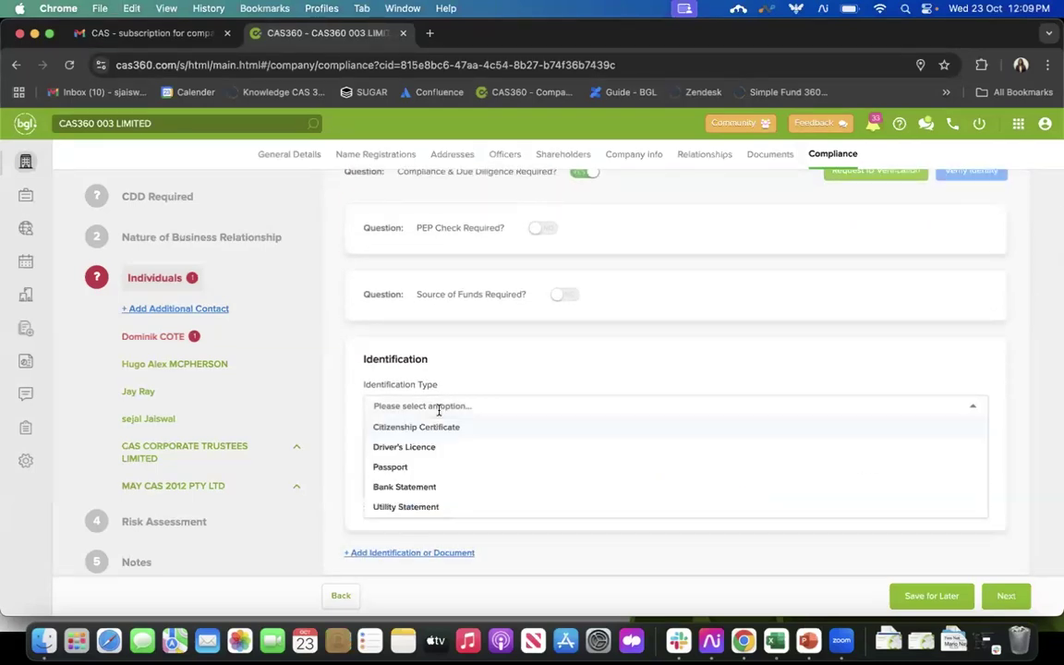
pyautogui.click(423, 449)
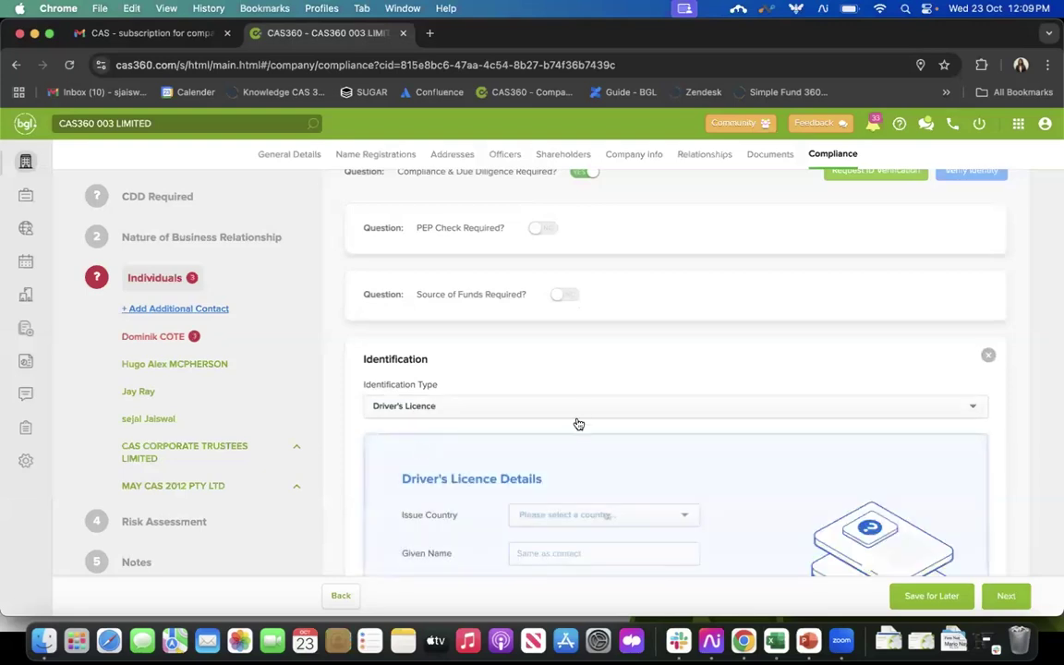
# Review the shareholder's Driver's Licence details, the sighting fields and the supporting documents upload area
pyautogui.scroll(-4, 421, 467)
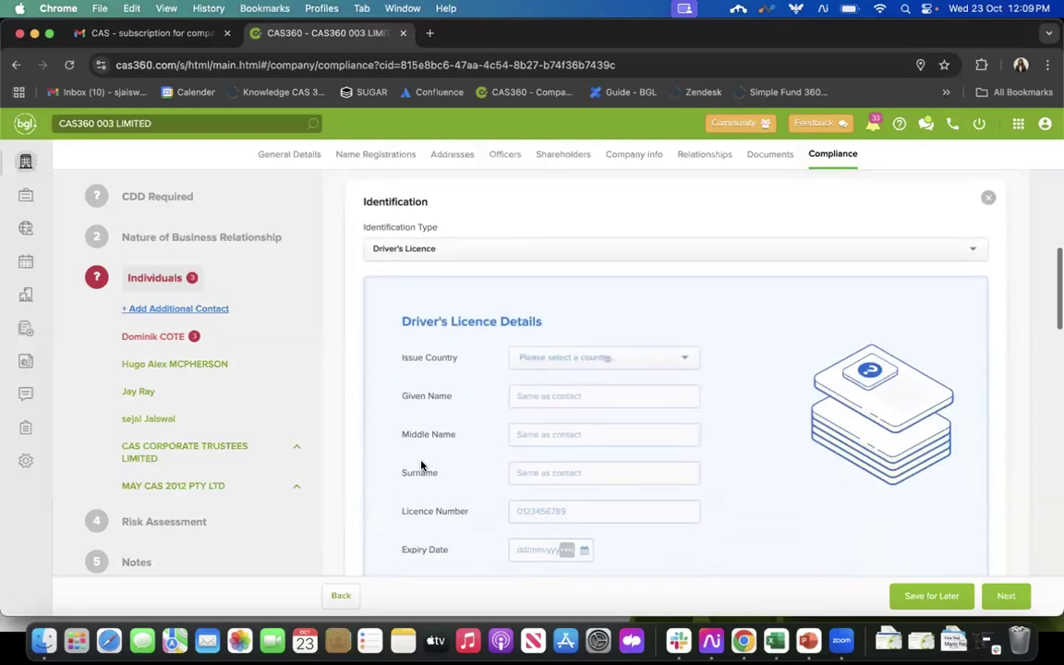
pyautogui.scroll(-7, 487, 527)
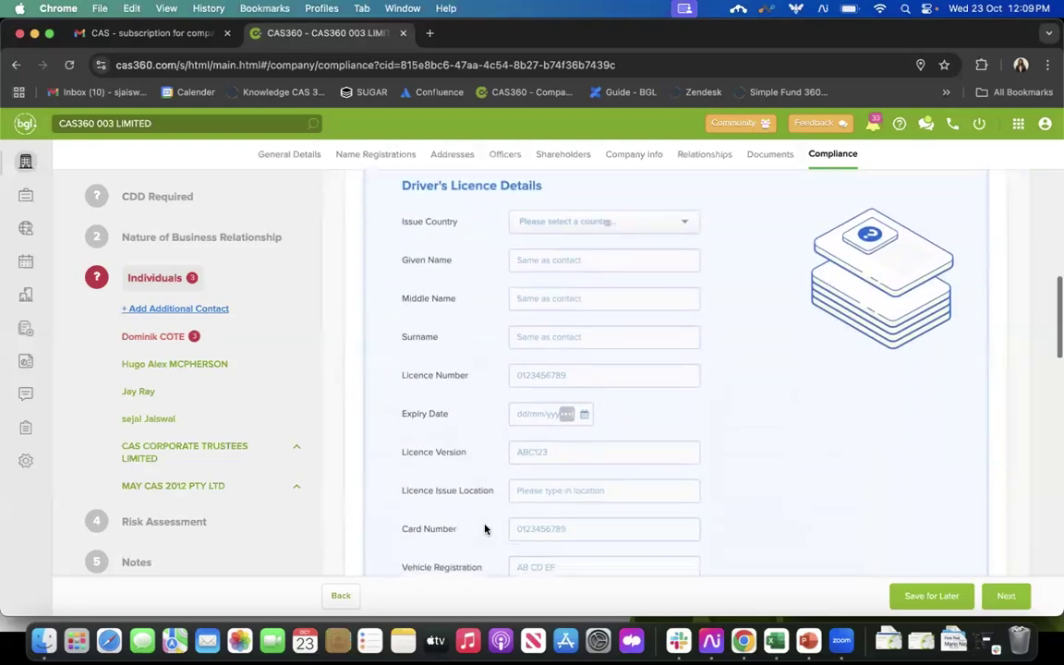
pyautogui.scroll(-6, 485, 529)
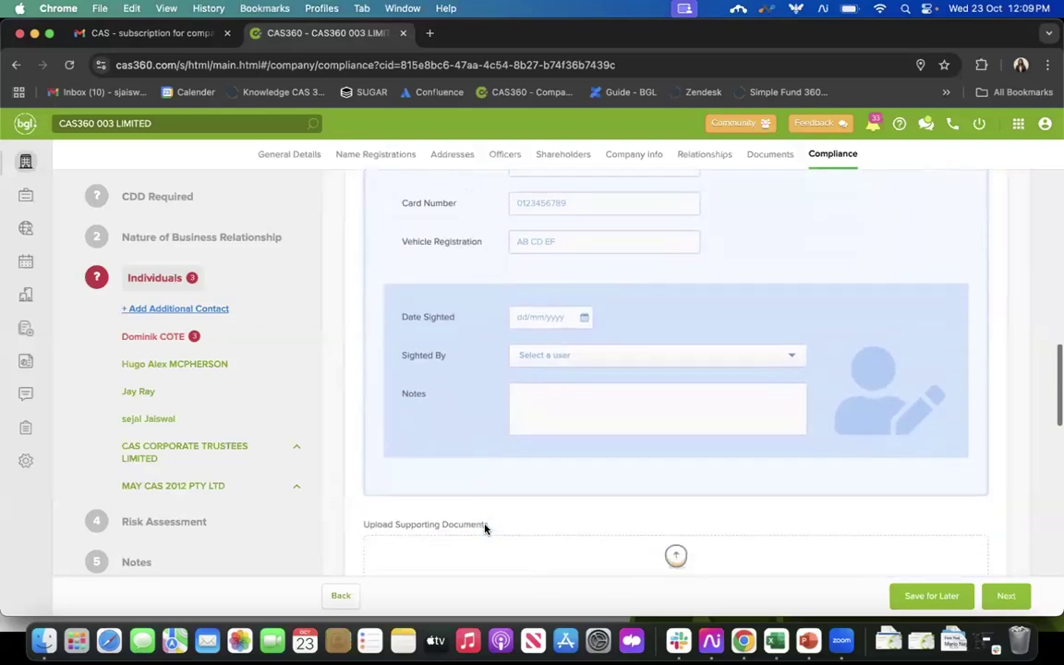
pyautogui.scroll(-2, 485, 530)
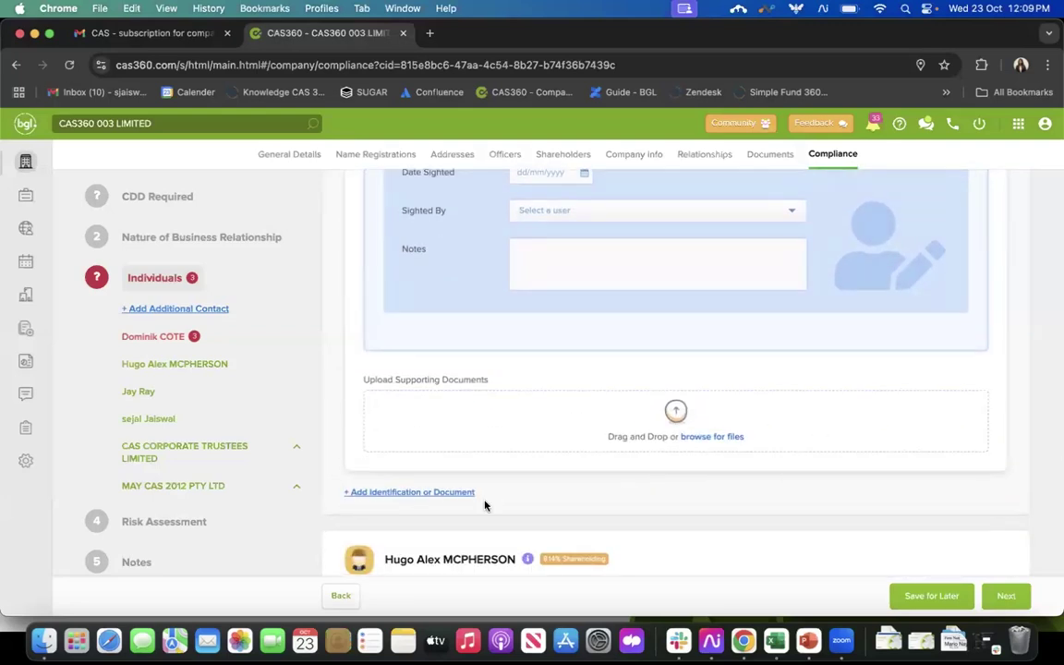
# Preview a second identification of type Utility Statement for the 18.9% shareholder, and remove it again
pyautogui.click(445, 494)
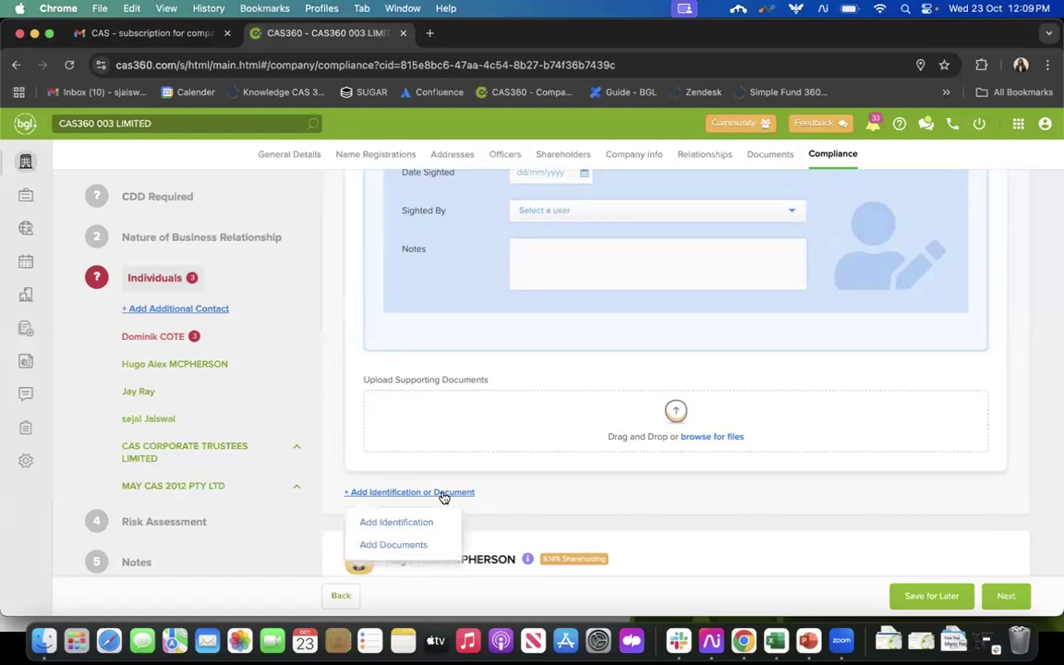
pyautogui.click(417, 520)
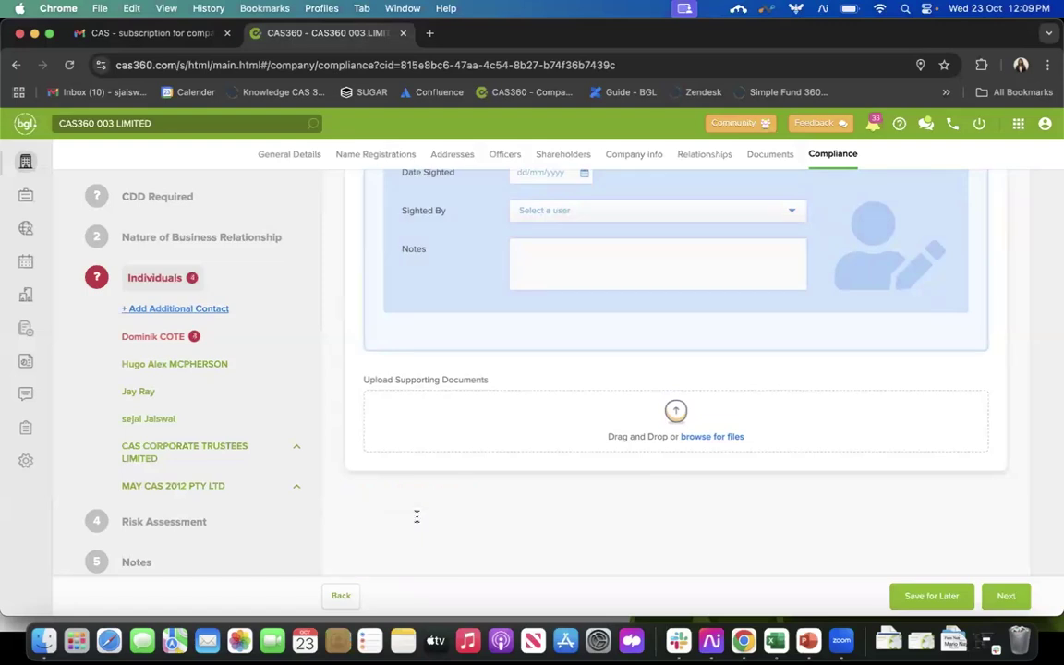
pyautogui.click(473, 391)
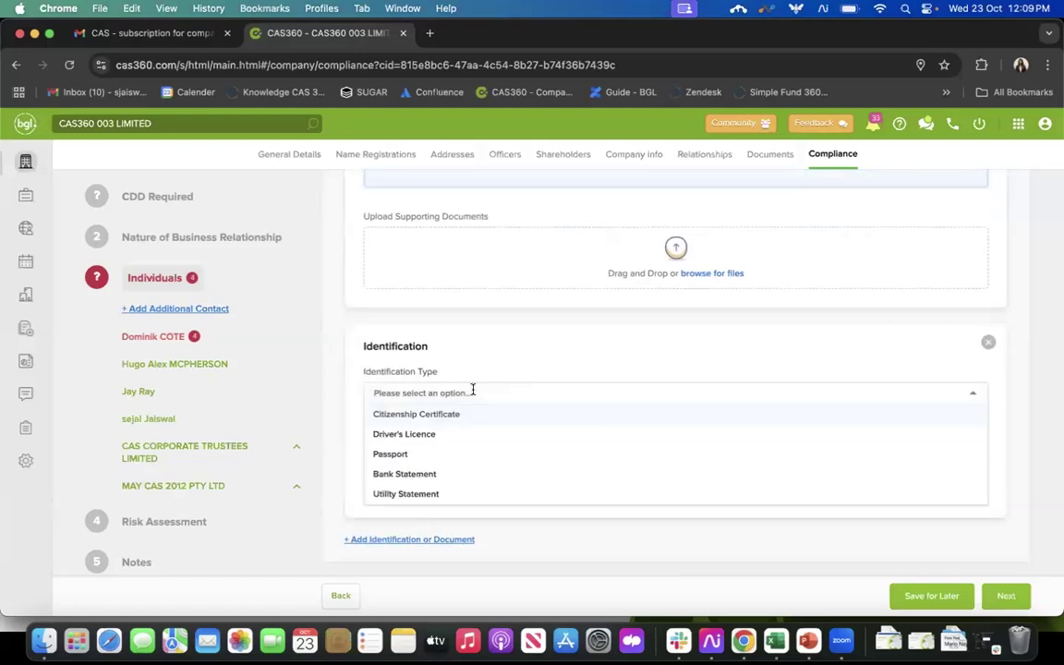
pyautogui.click(481, 495)
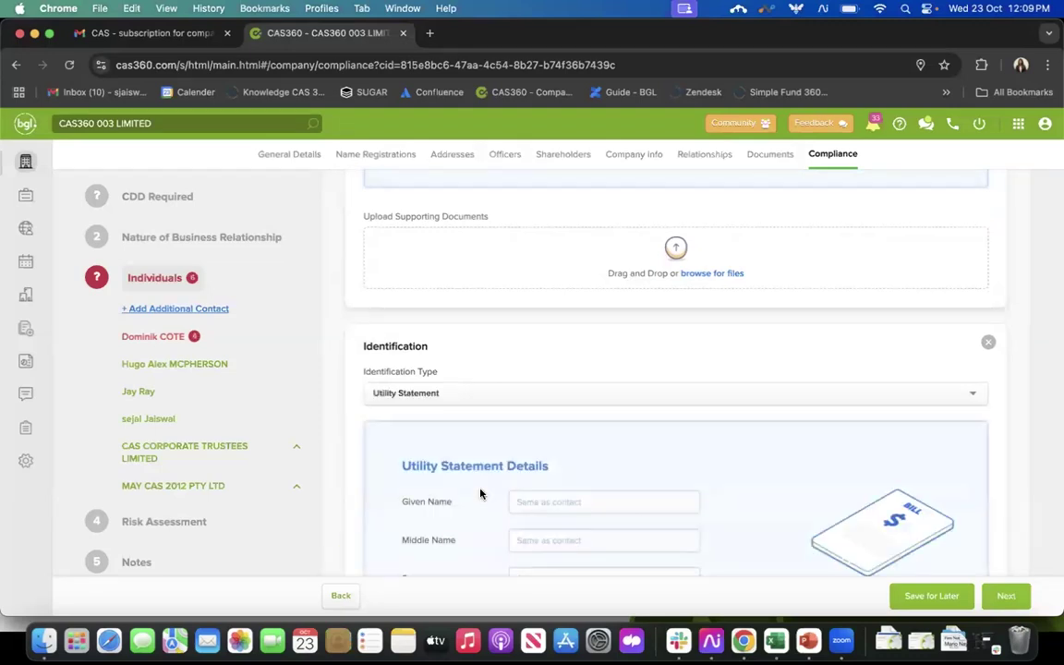
pyautogui.scroll(-10, 438, 480)
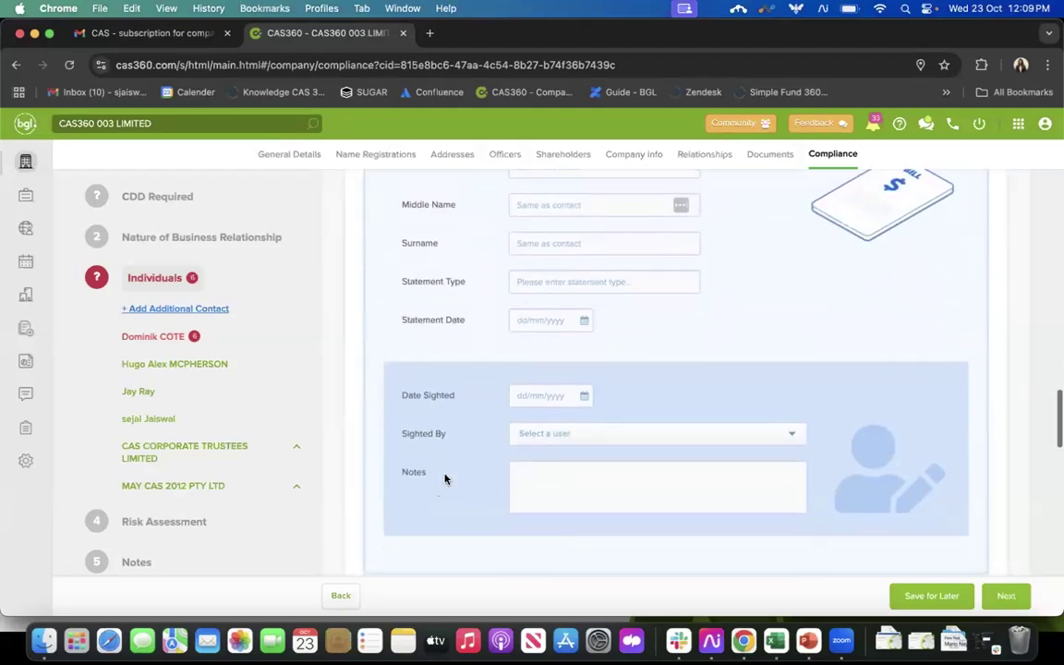
pyautogui.scroll(8, 444, 478)
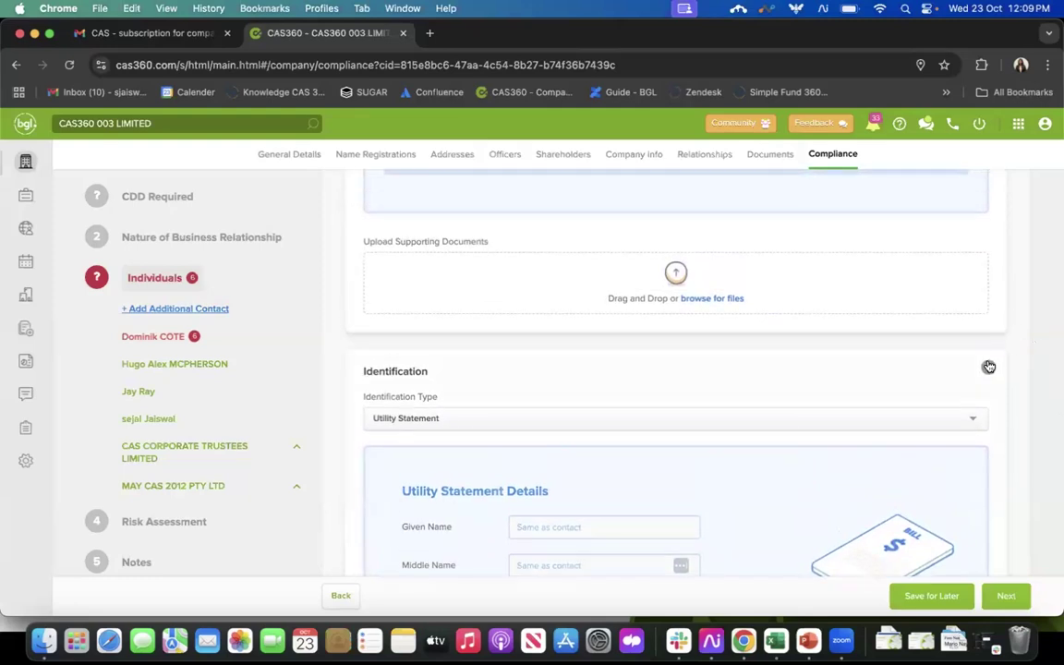
pyautogui.click(988, 367)
# View the identity verification provider options for the 18.9% shareholder and close them without selecting a provider
pyautogui.scroll(10, 505, 444)
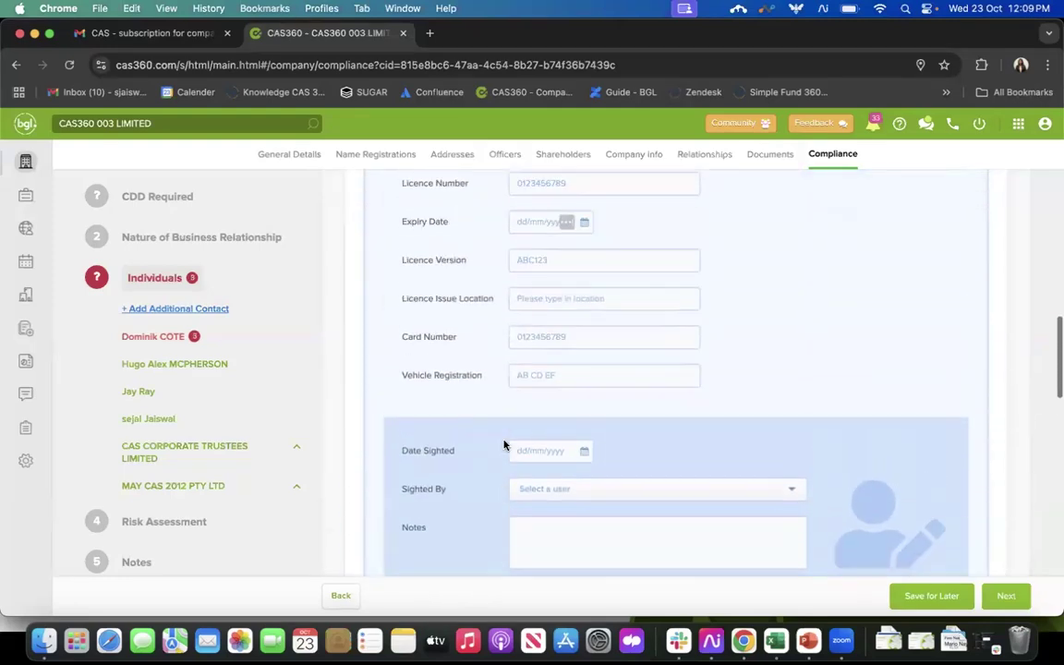
pyautogui.scroll(5, 504, 444)
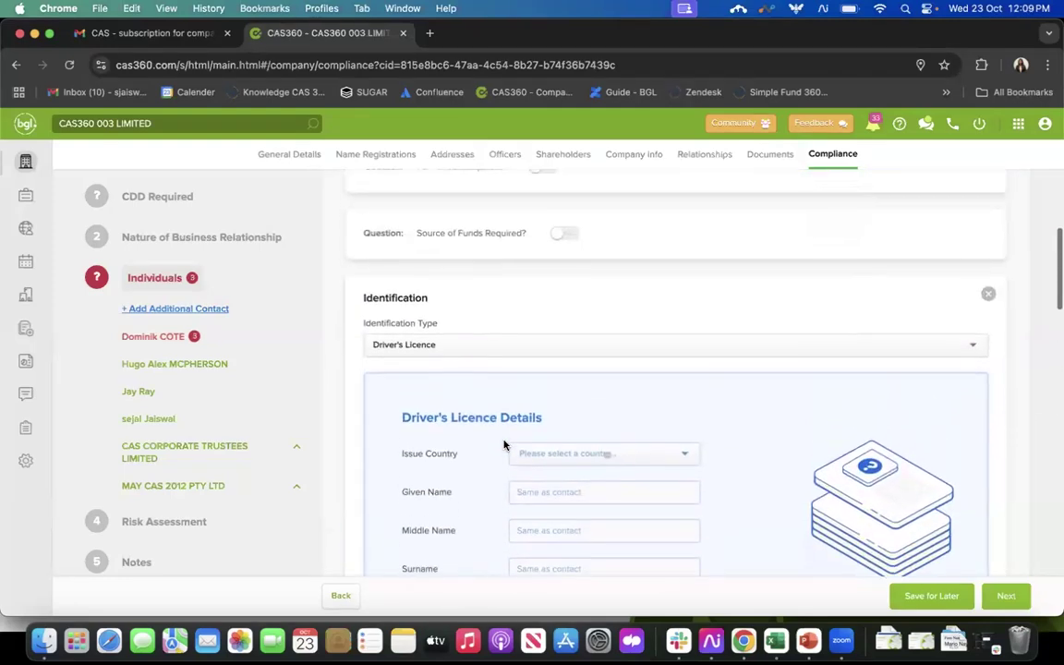
pyautogui.scroll(2, 503, 445)
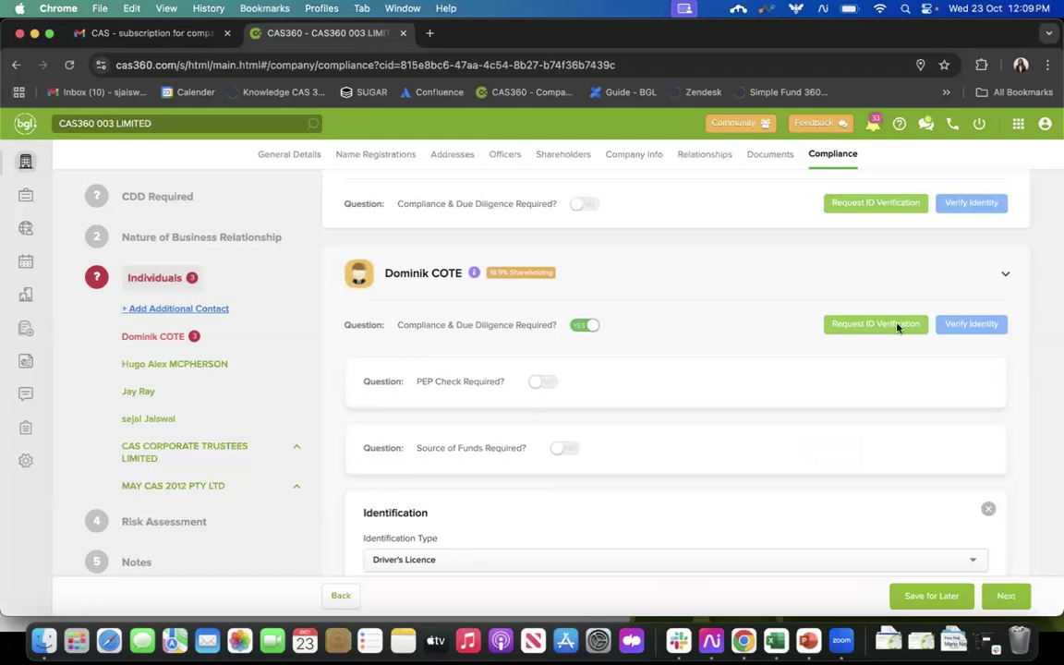
pyautogui.click(974, 325)
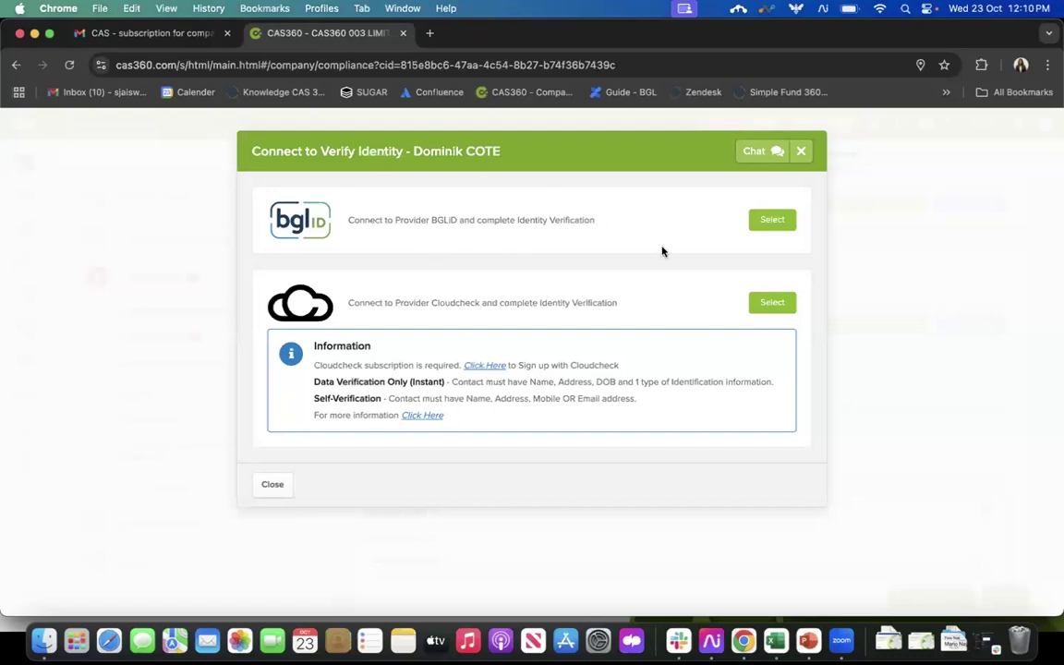
pyautogui.click(801, 152)
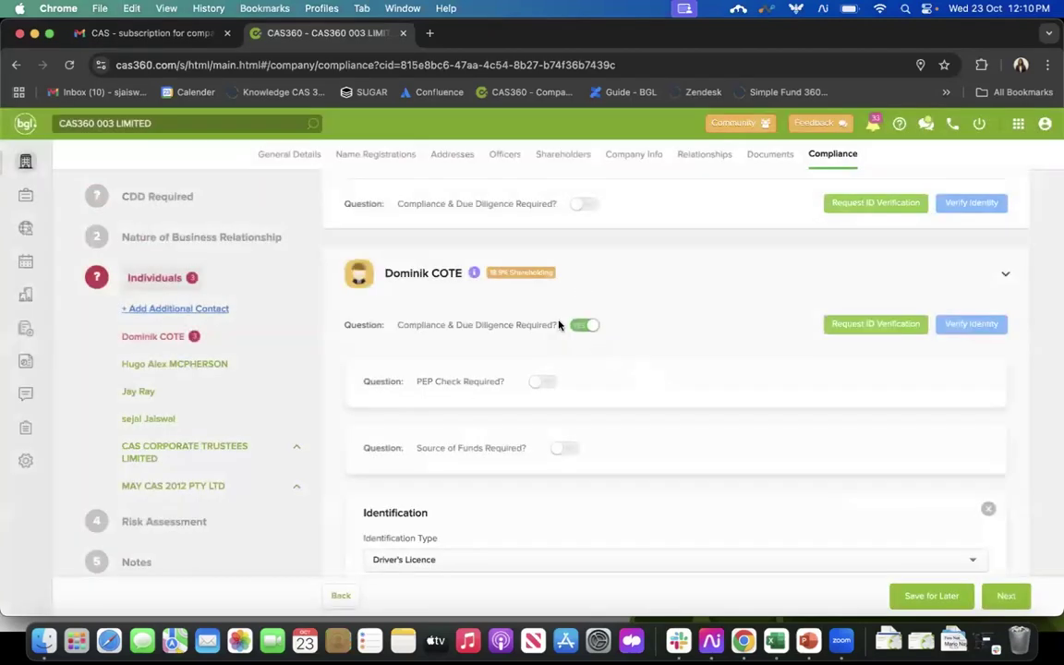
# Switch off the Compliance & Due Diligence requirement for the 18.9% shareholder and look over the remaining individuals
pyautogui.click(581, 327)
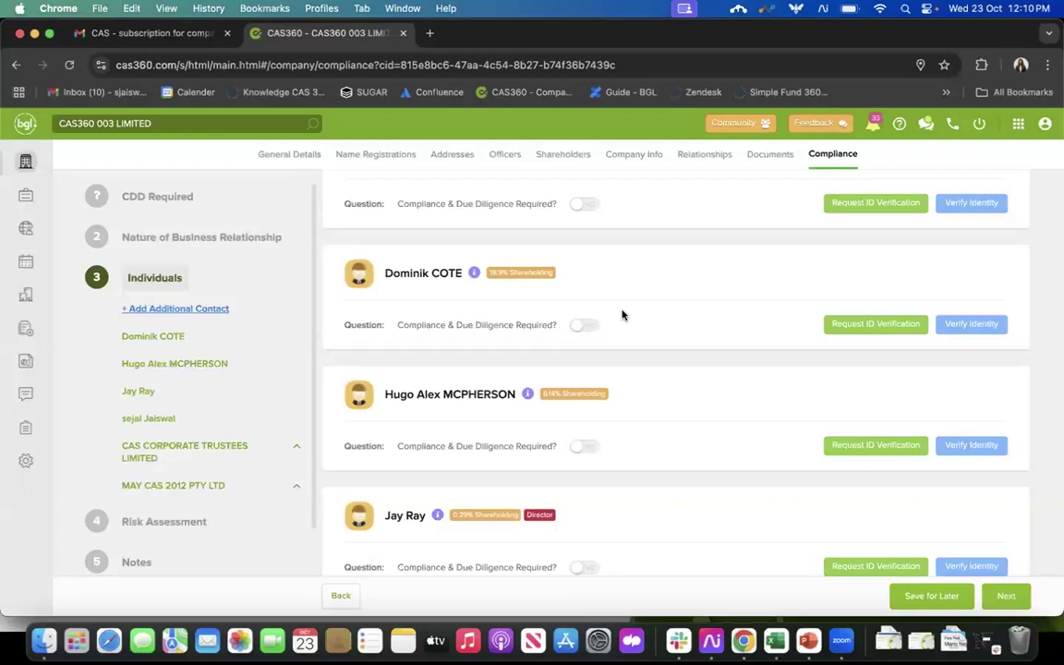
pyautogui.scroll(2, 621, 315)
pyautogui.scroll(-4, 622, 315)
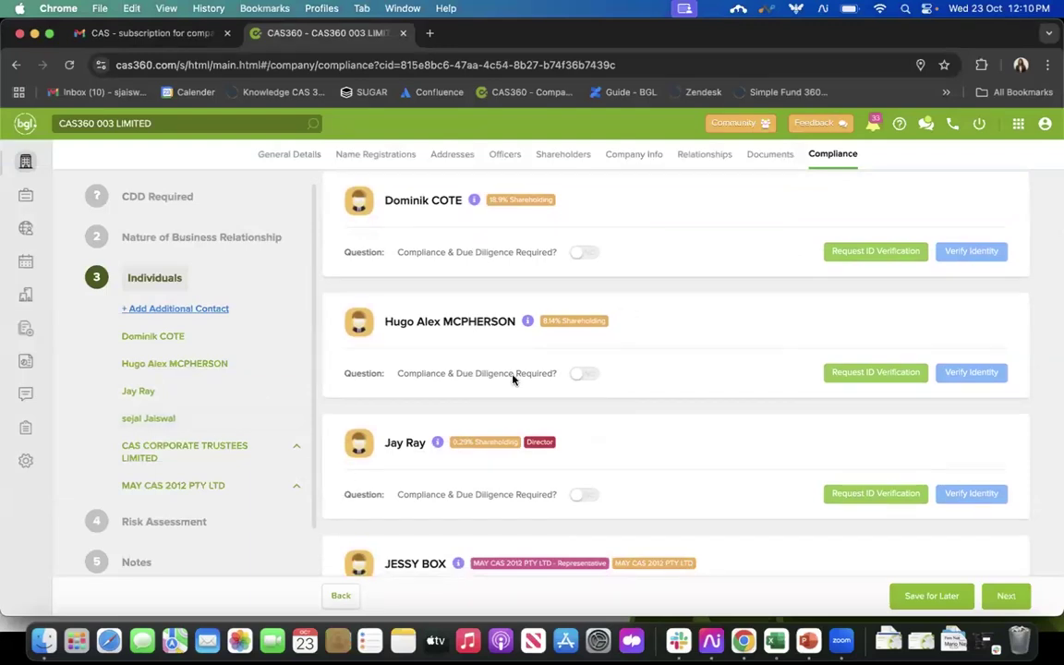
pyautogui.scroll(-5, 513, 379)
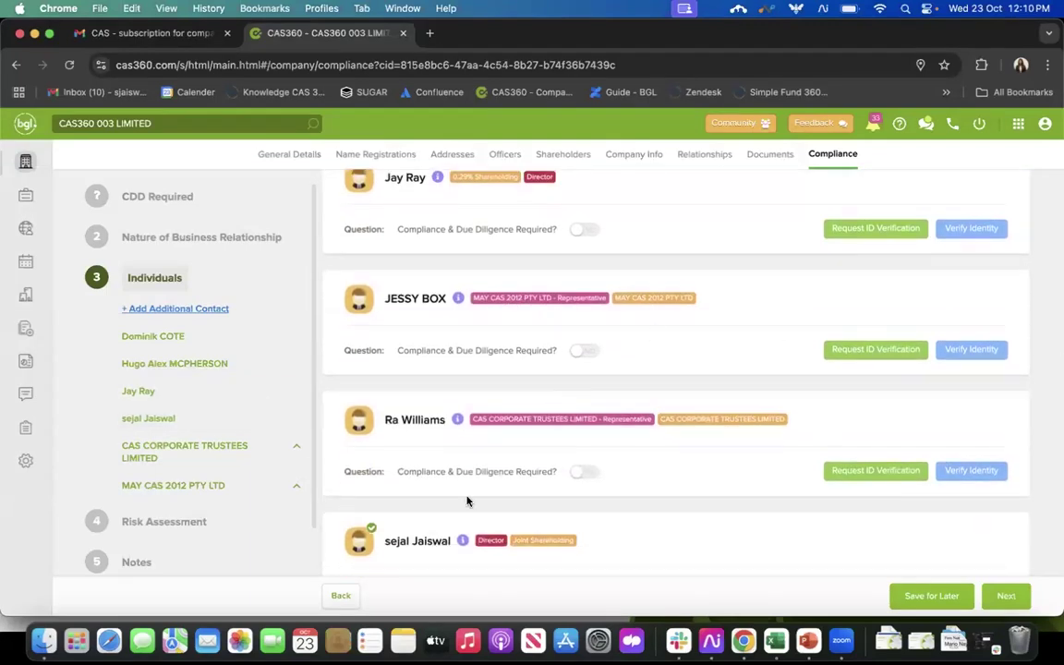
# Open the Risk Assessment section and review the available risk options, leaving the selected option as it is
pyautogui.click(169, 529)
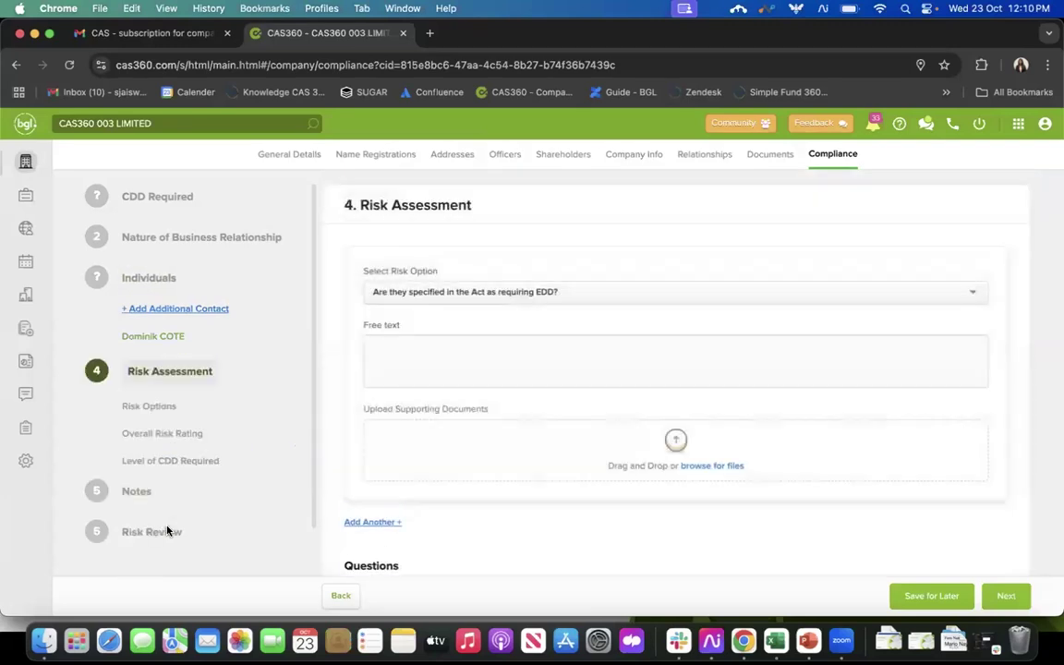
pyautogui.click(427, 293)
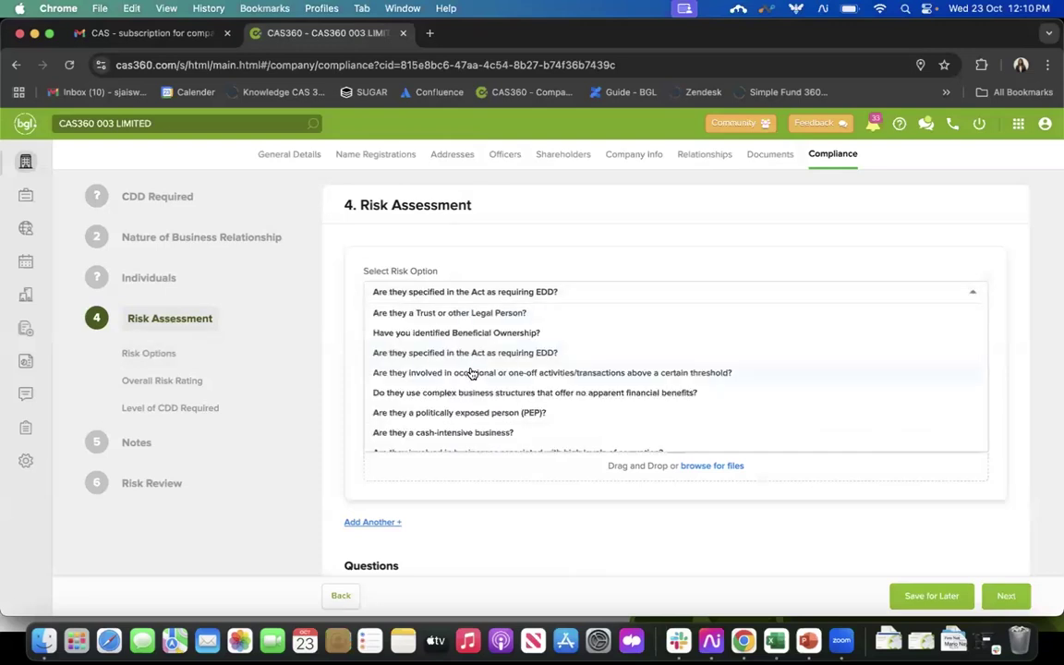
pyautogui.scroll(-5, 471, 372)
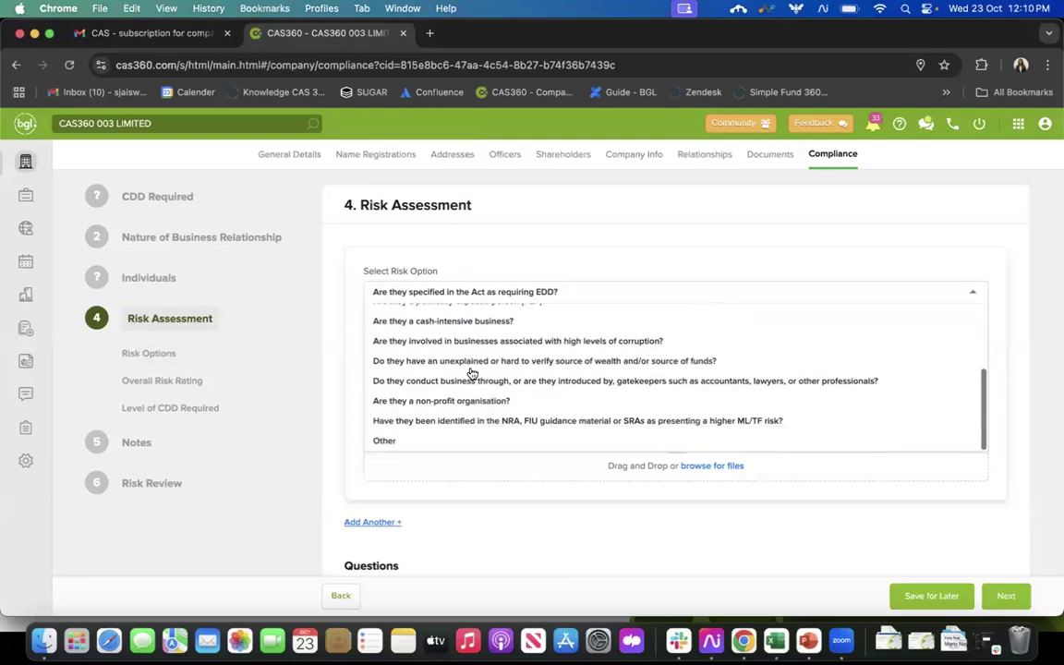
pyautogui.scroll(6, 481, 316)
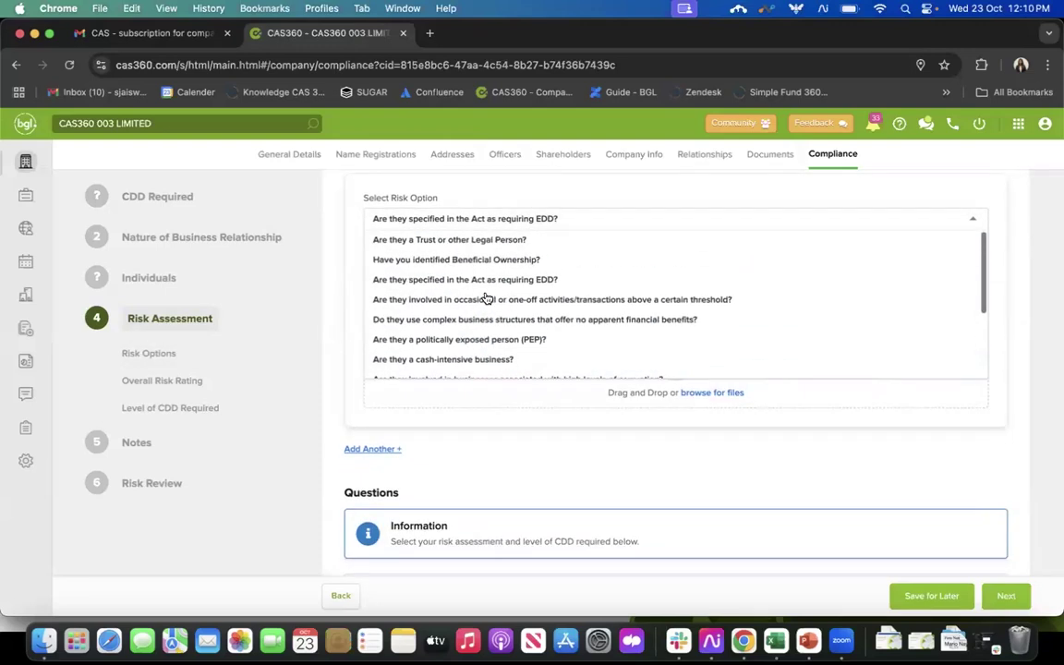
pyautogui.scroll(-5, 467, 357)
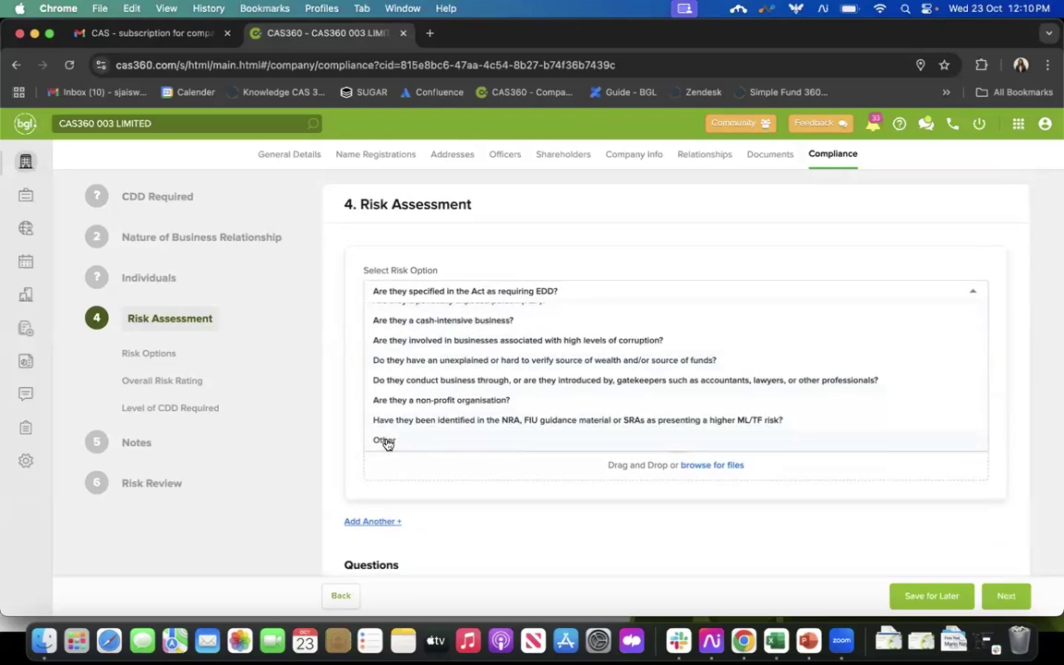
pyautogui.click(501, 268)
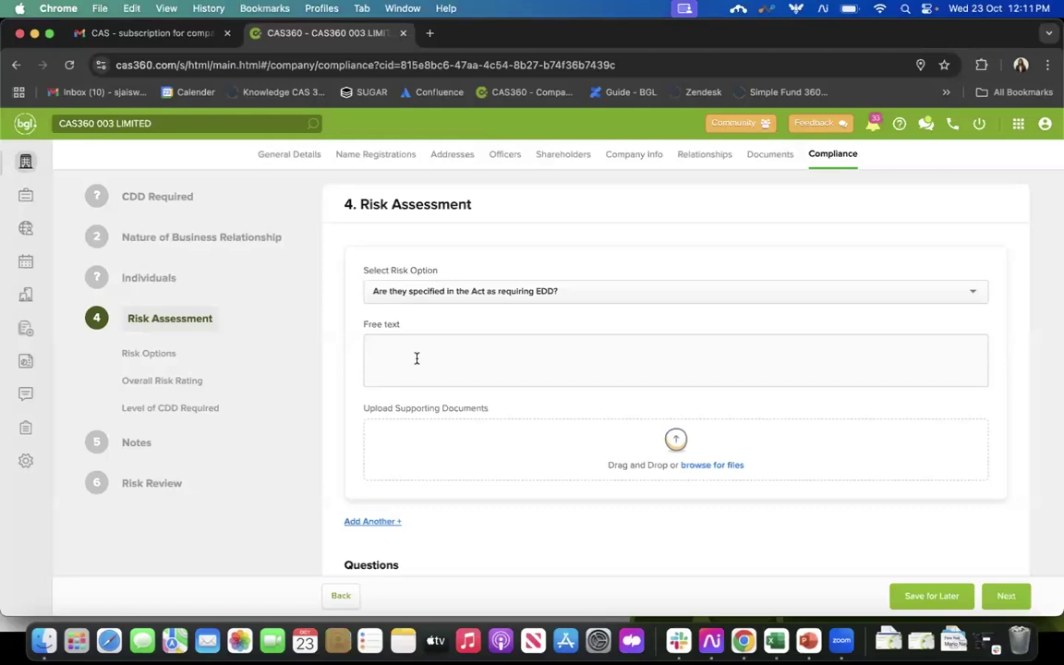
# Examine the risk option's free text and supporting document fields and the assessment questions below them
pyautogui.click(387, 366)
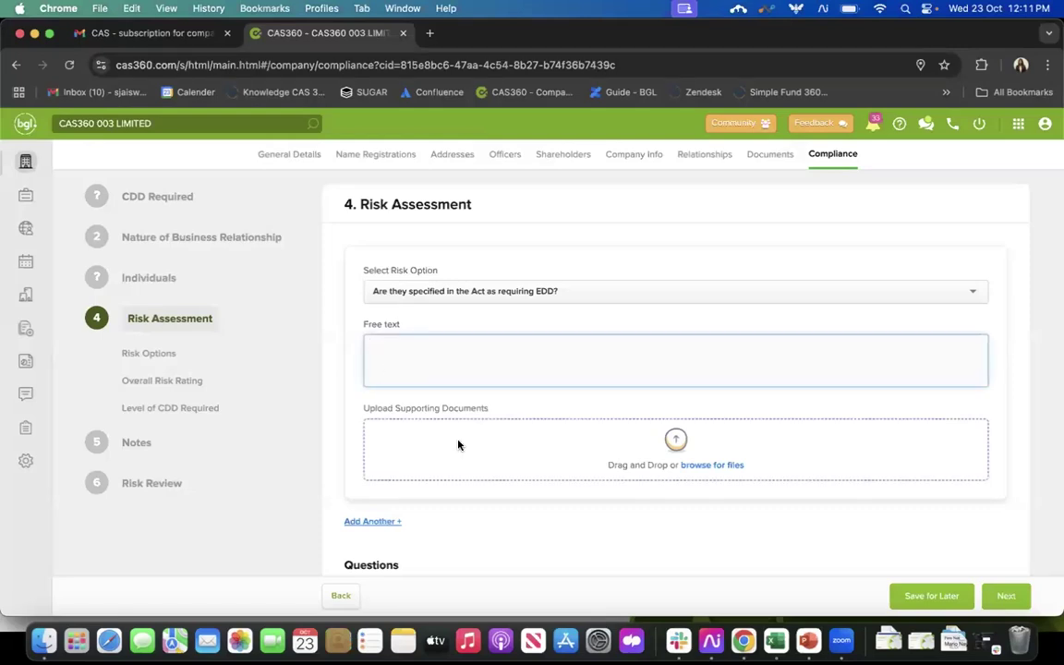
pyautogui.scroll(-3, 458, 445)
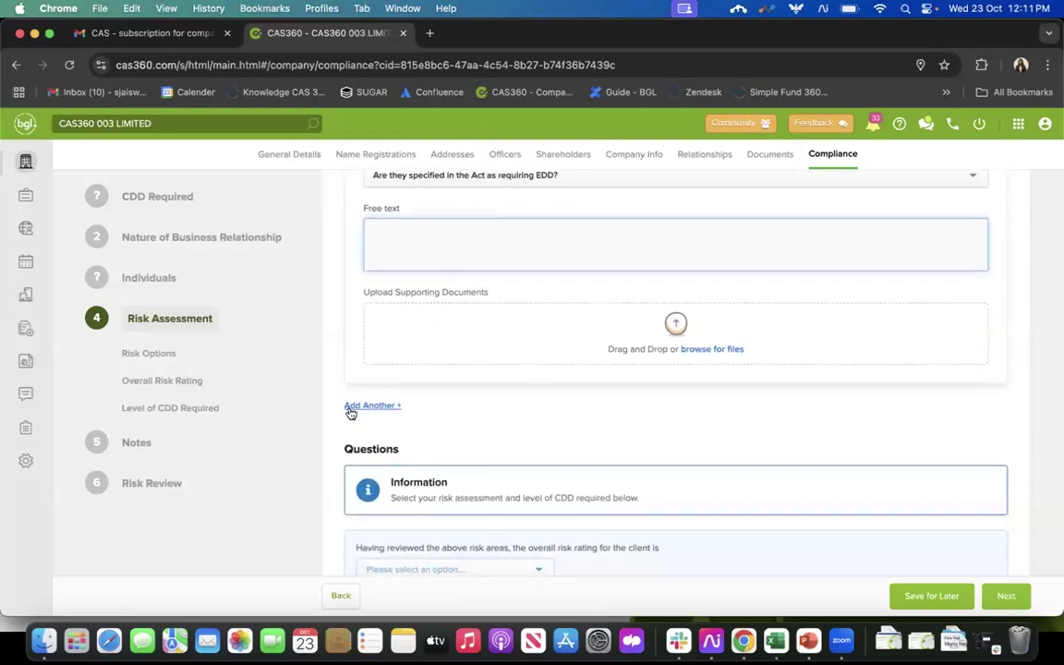
pyautogui.scroll(1, 476, 431)
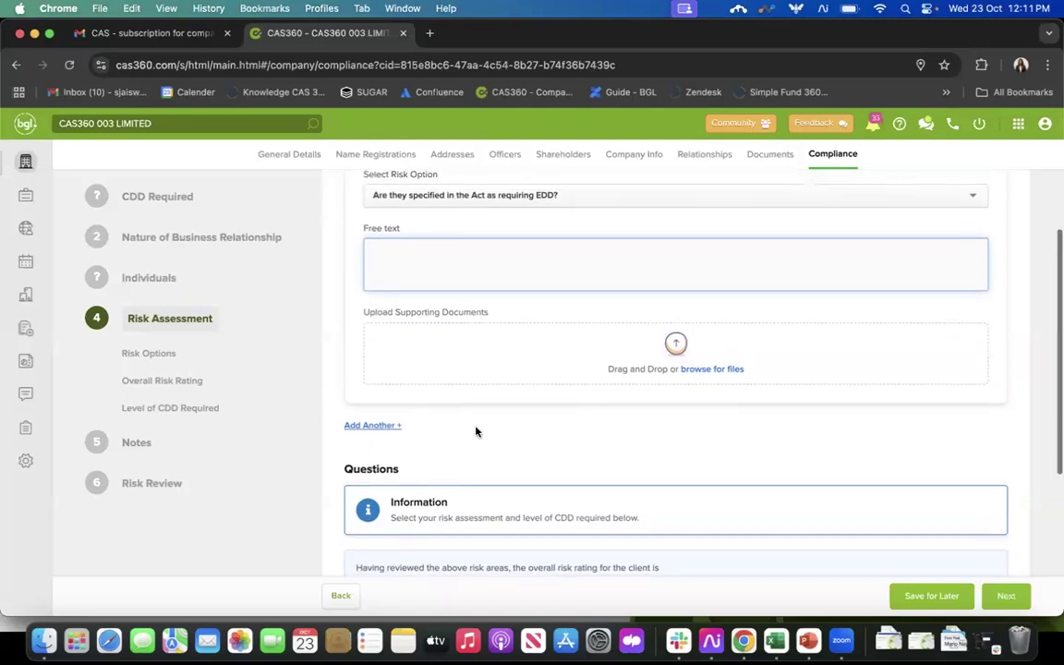
pyautogui.scroll(3, 481, 429)
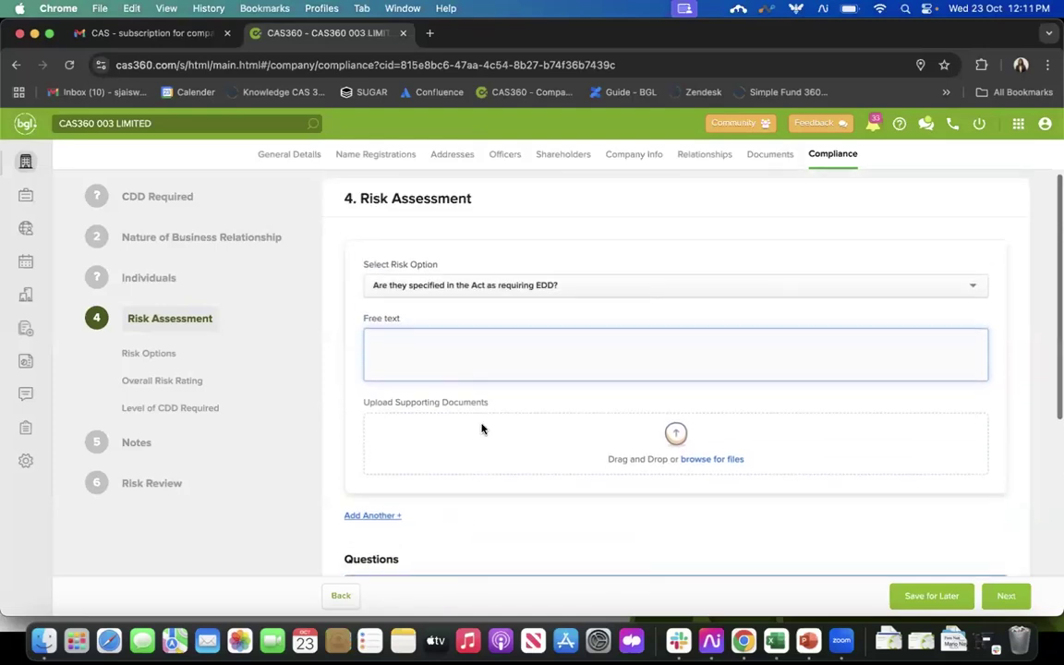
pyautogui.scroll(-5, 482, 429)
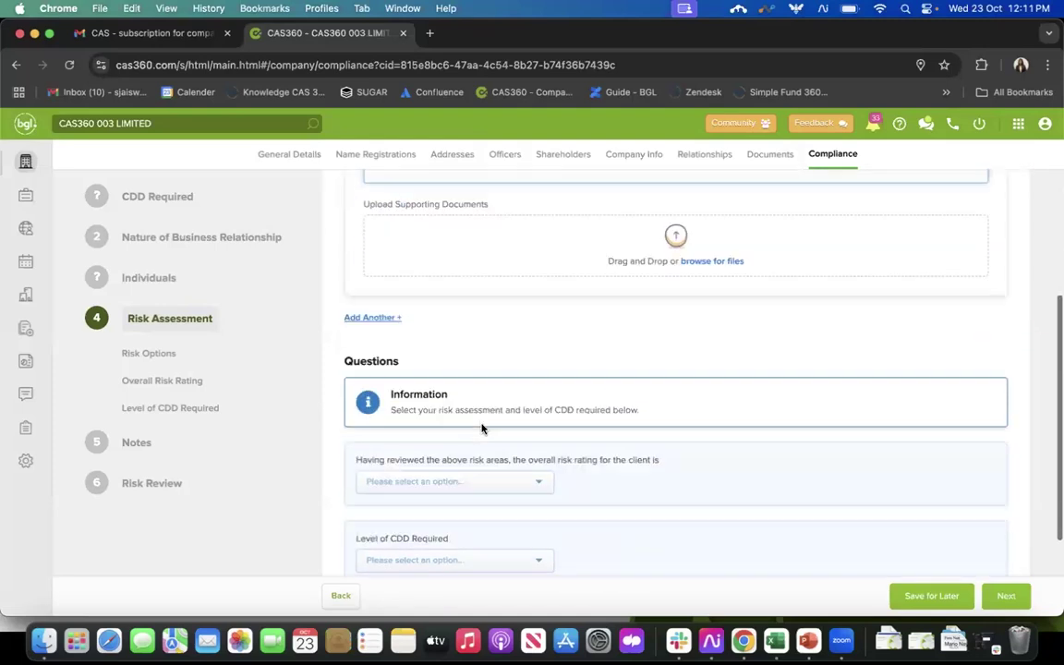
pyautogui.scroll(-1, 481, 429)
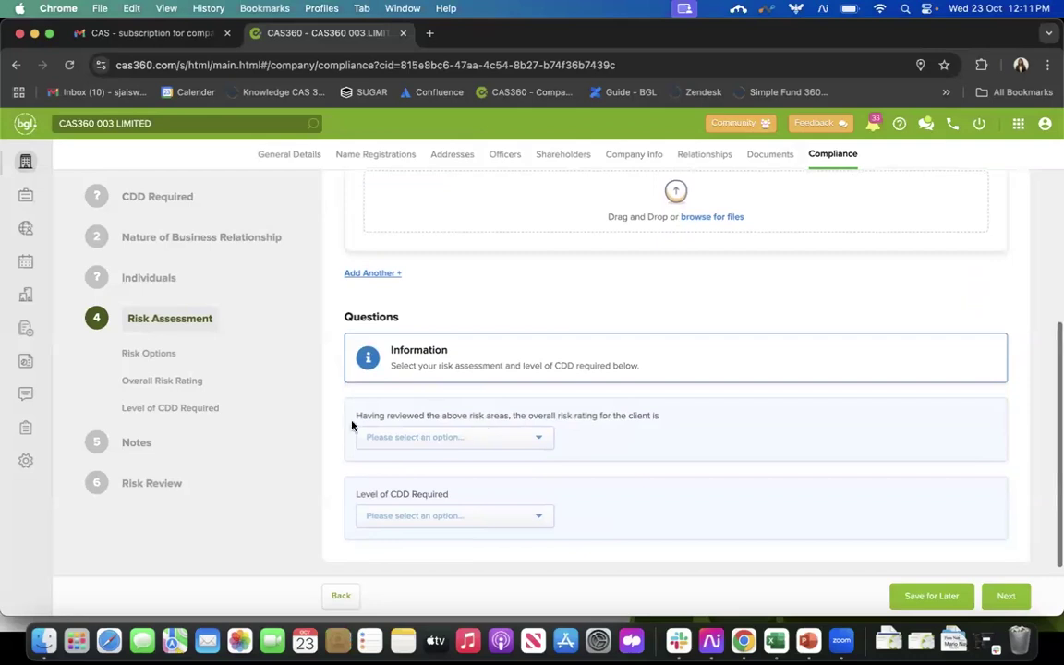
# Review the choices for the client's overall risk rating and for the level of CDD required
pyautogui.click(504, 435)
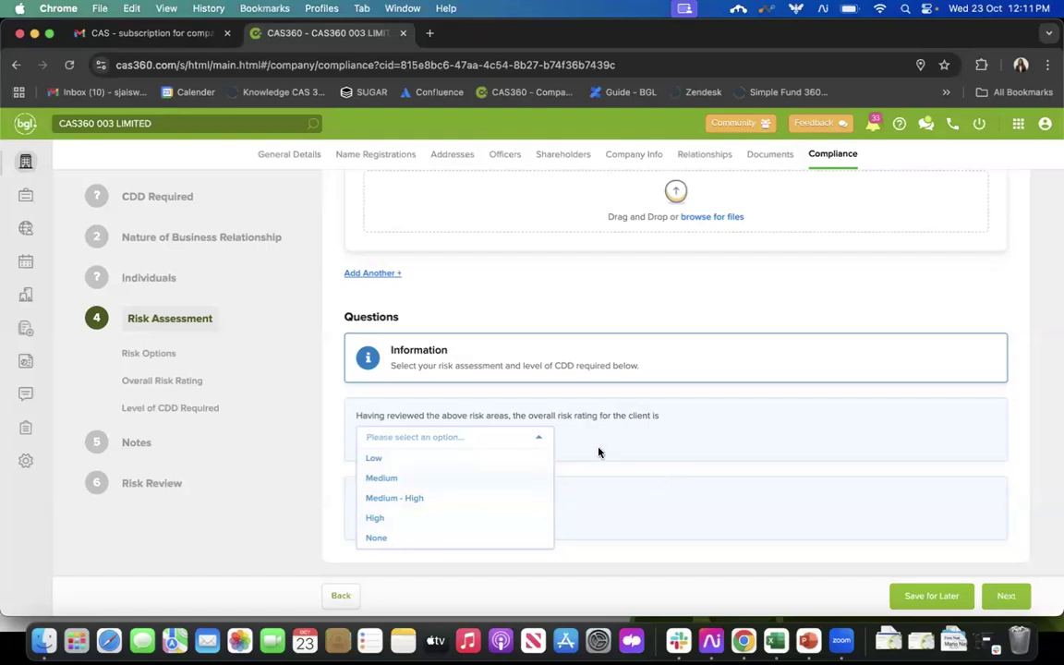
pyautogui.click(571, 535)
pyautogui.scroll(-1, 574, 522)
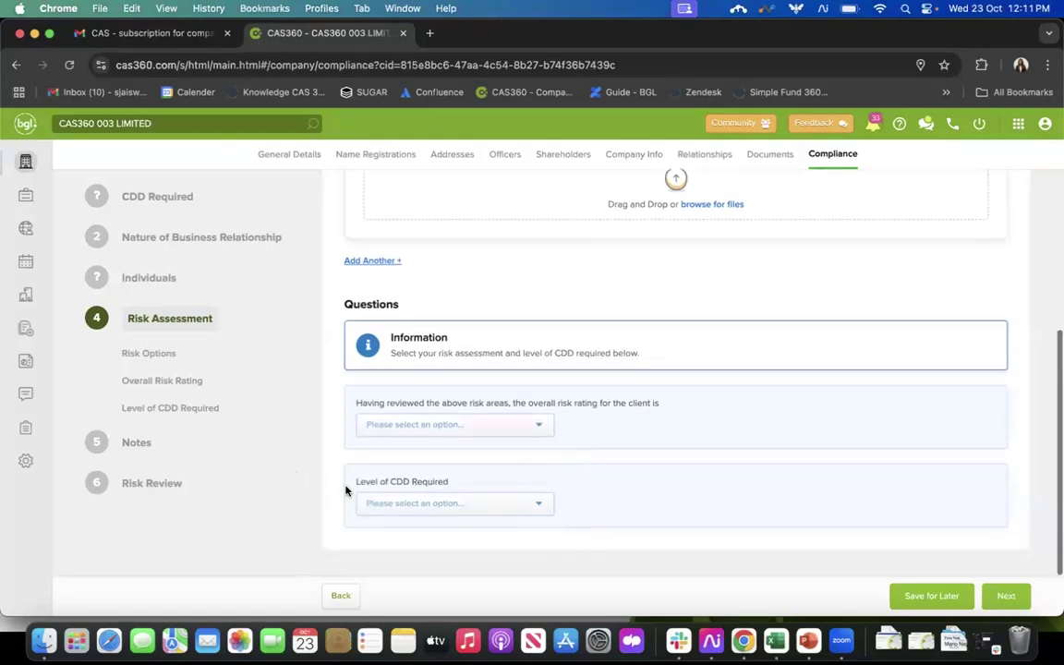
pyautogui.click(450, 504)
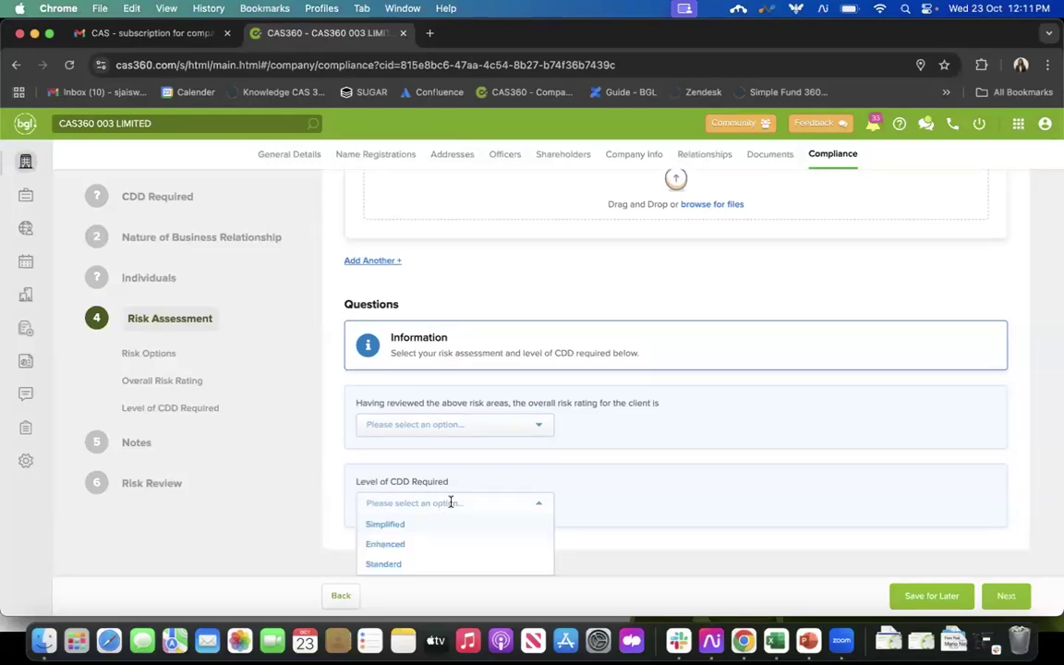
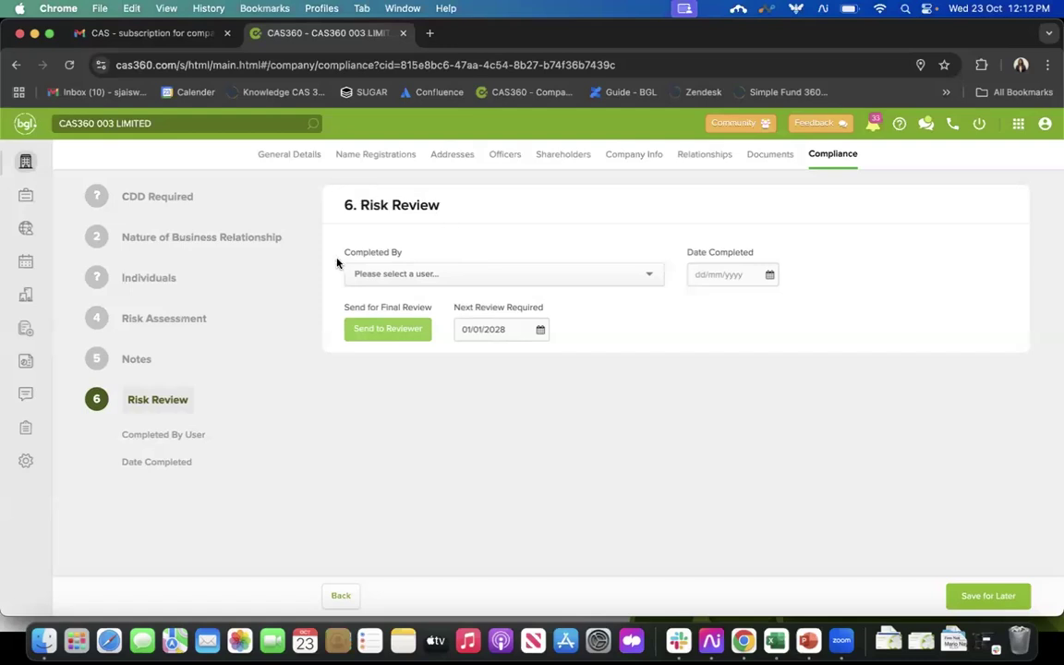
# Choose the staff user who completed the risk review for CAS360 003 LIMITED
pyautogui.click(411, 276)
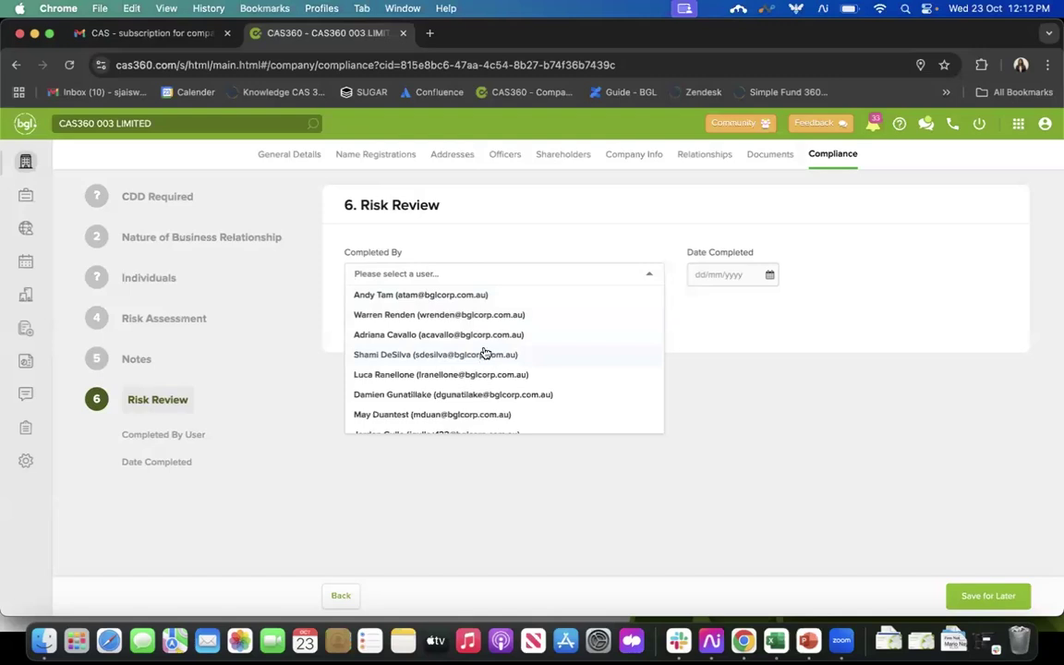
pyautogui.click(518, 314)
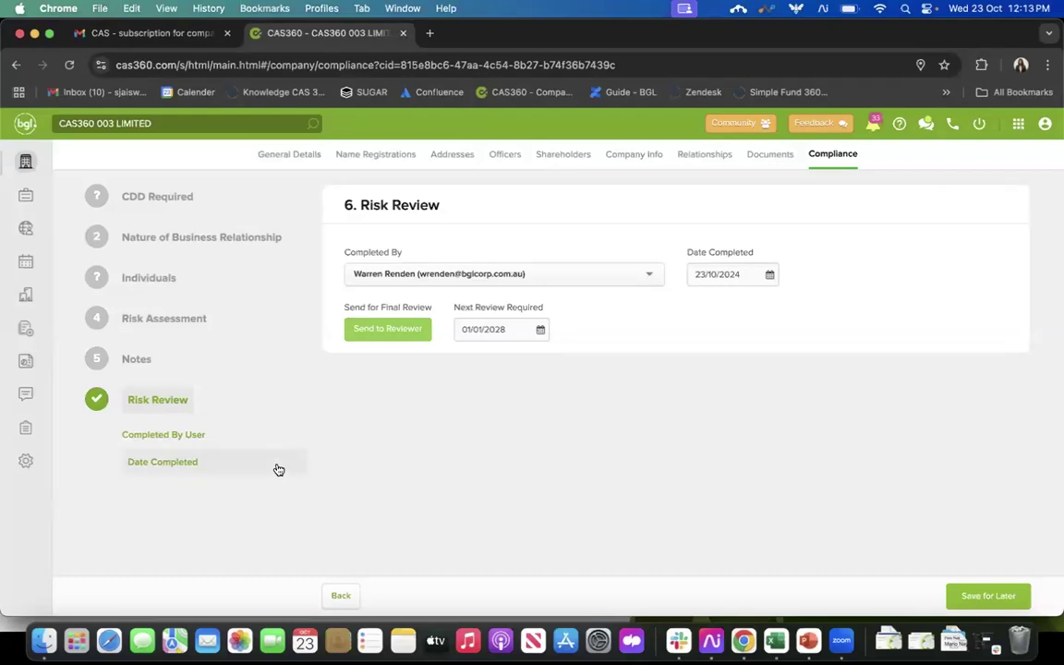
# Discard the unsaved company changes and open the compliance record of the trust Gracious Trust
pyautogui.click(25, 199)
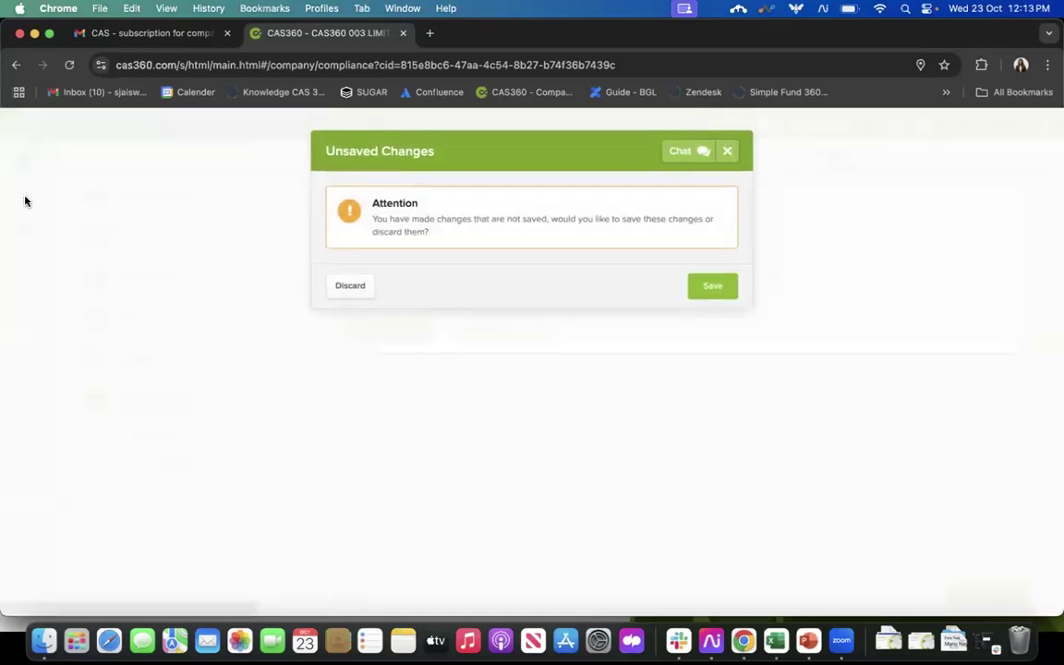
pyautogui.click(350, 284)
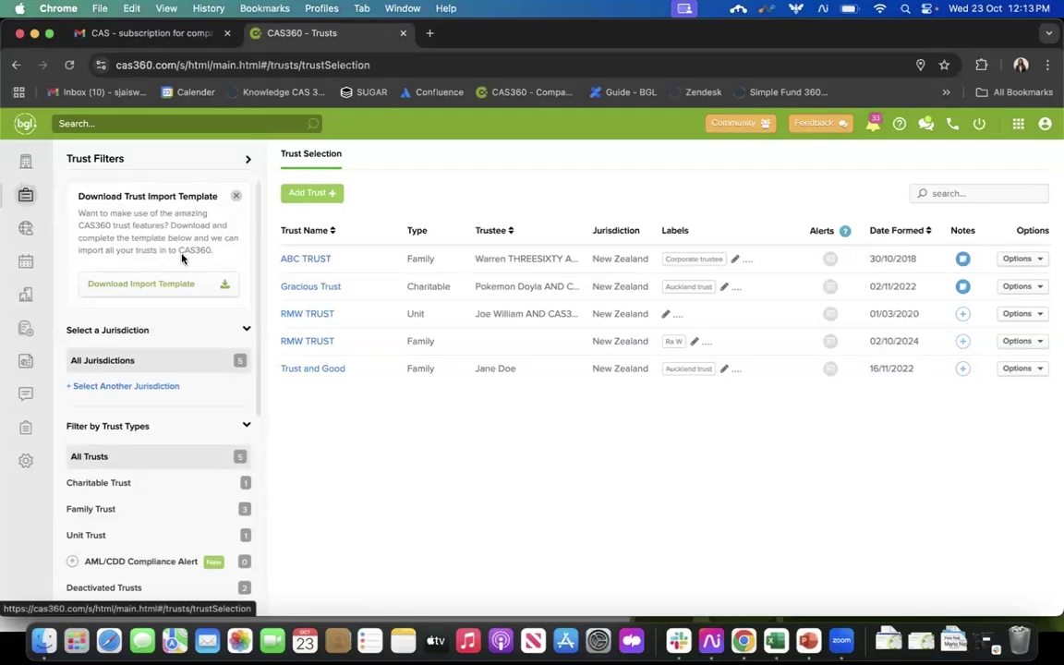
pyautogui.click(317, 288)
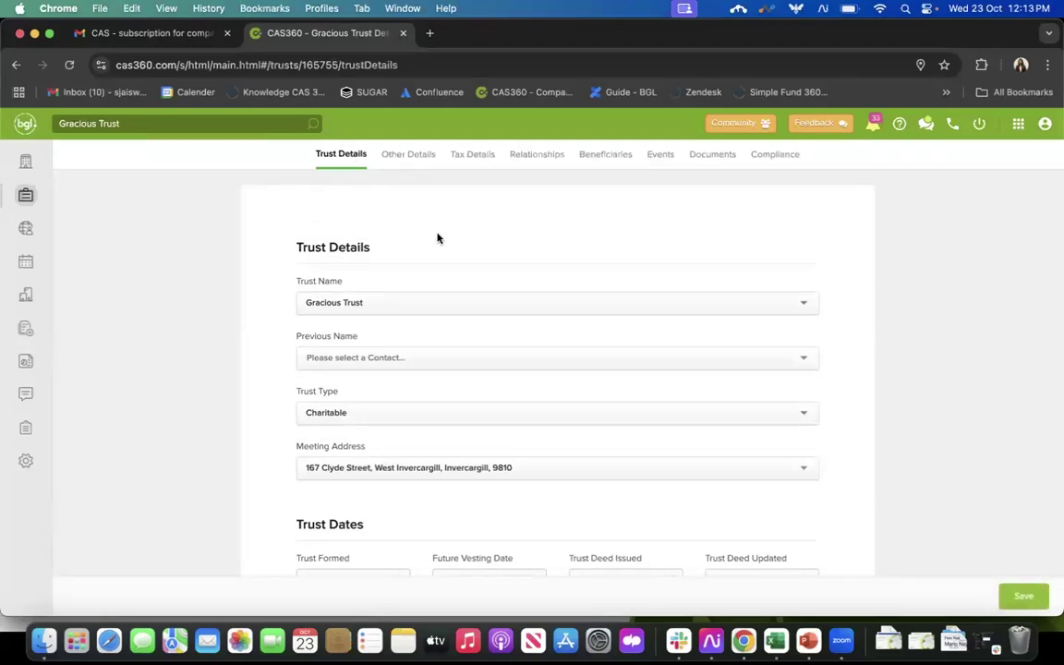
pyautogui.click(776, 157)
pyautogui.scroll(-2, 499, 398)
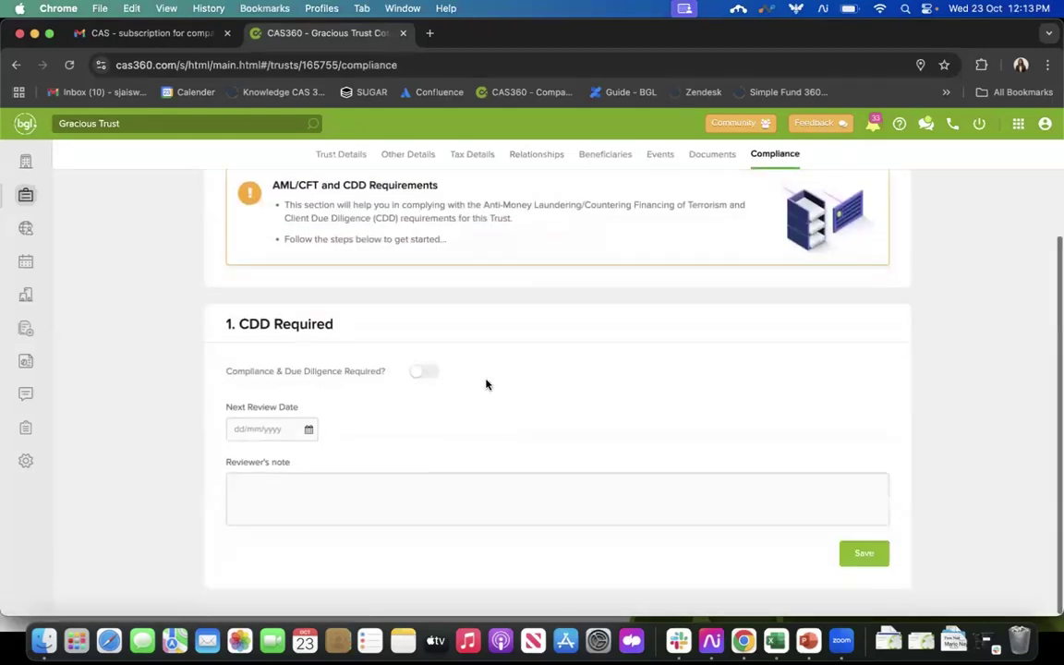
# Switch on Compliance & Due Diligence for Gracious Trust and mark Source of Funds as required
pyautogui.click(424, 372)
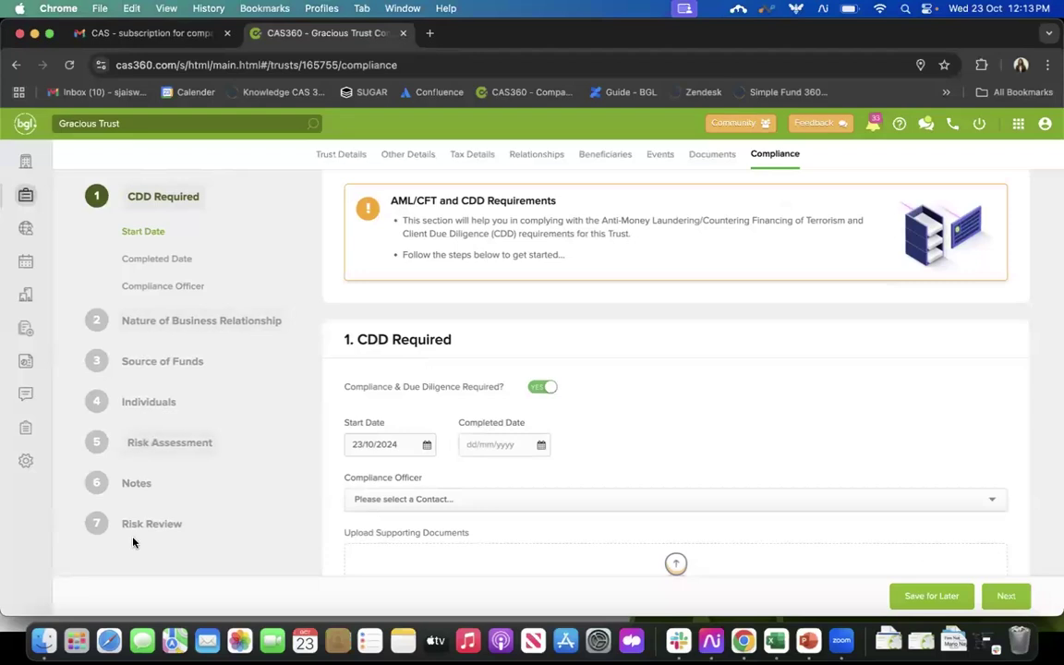
pyautogui.click(196, 366)
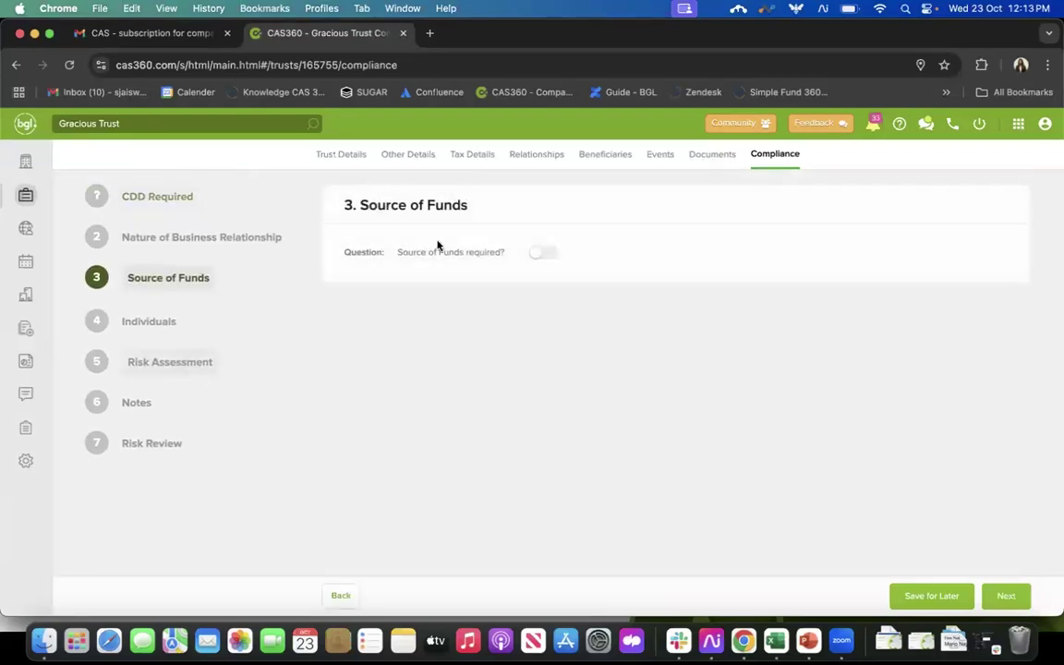
pyautogui.click(545, 253)
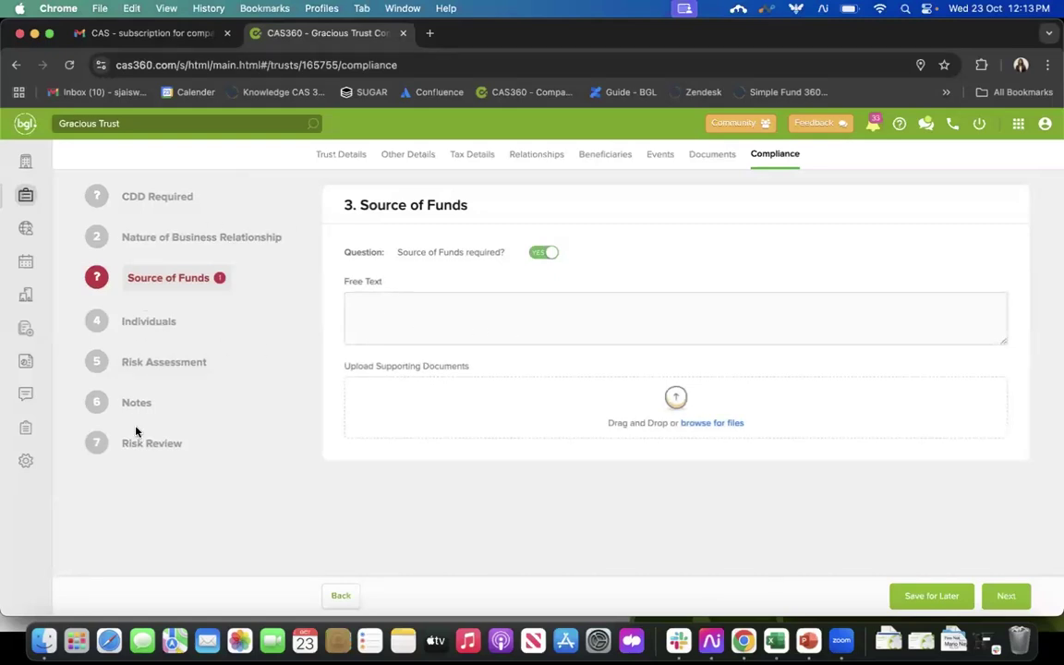
# Review the trust's Individuals, Risk Assessment, Notes and Risk Review compliance sections
pyautogui.click(156, 321)
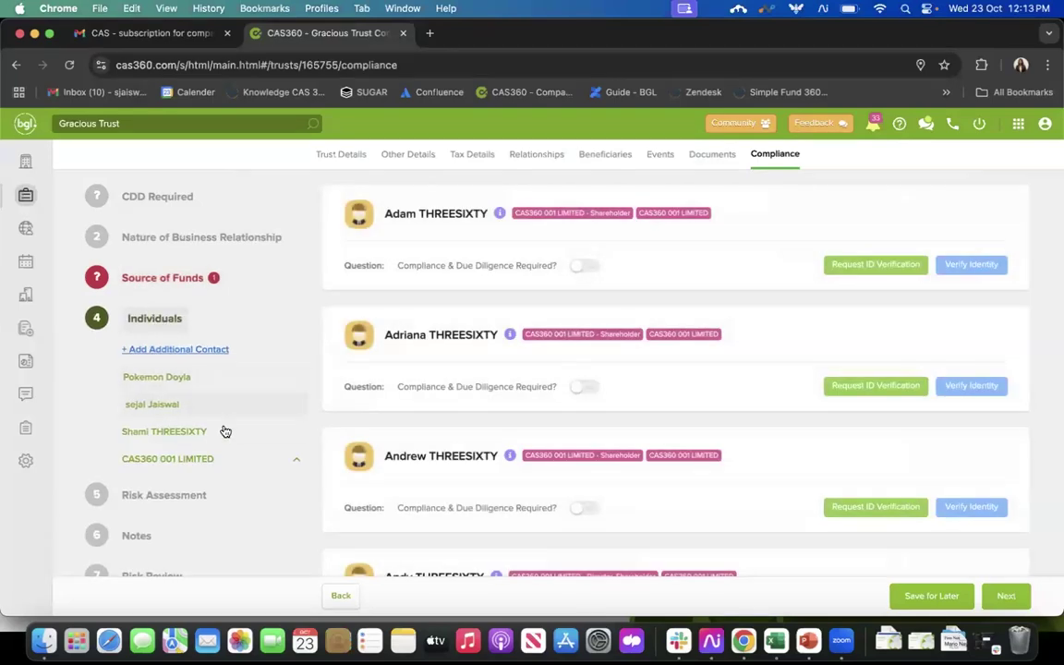
pyautogui.scroll(-1, 285, 475)
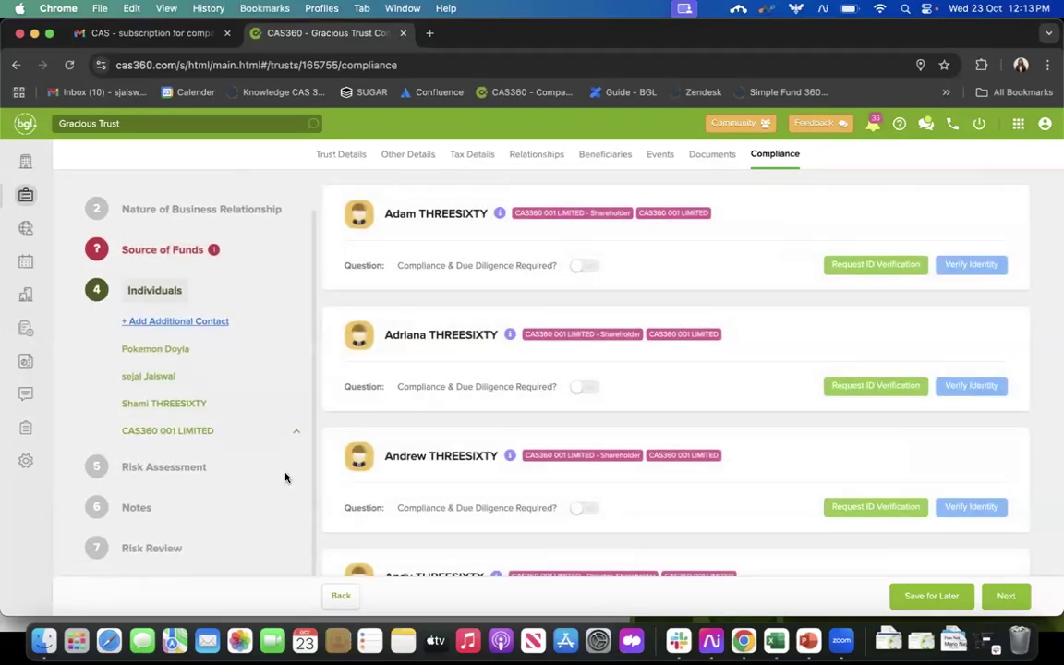
pyautogui.click(166, 469)
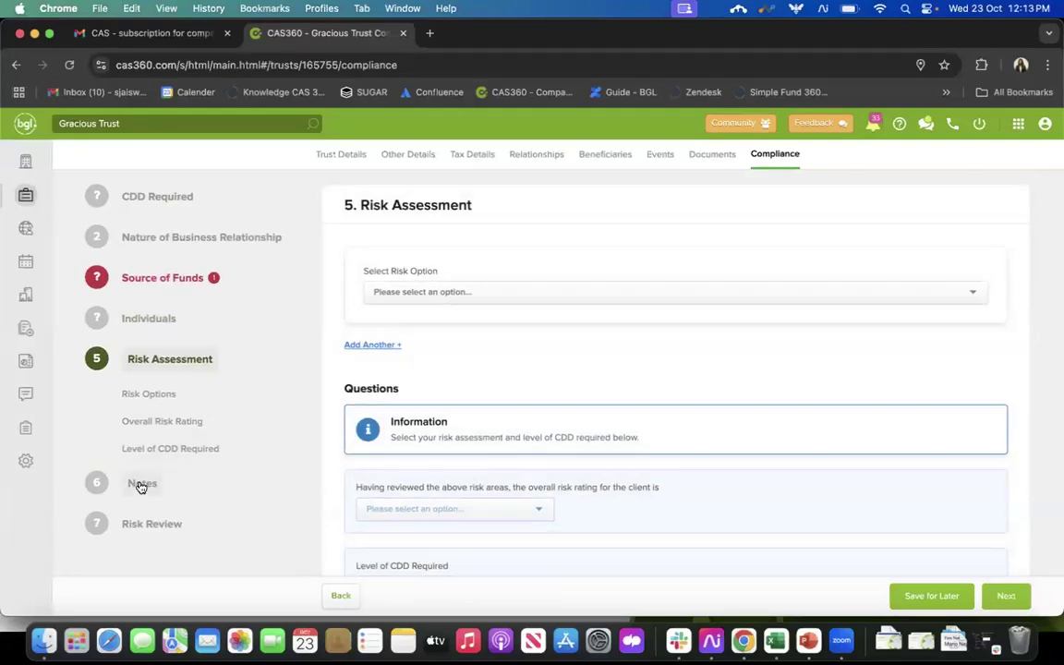
pyautogui.scroll(-3, 467, 439)
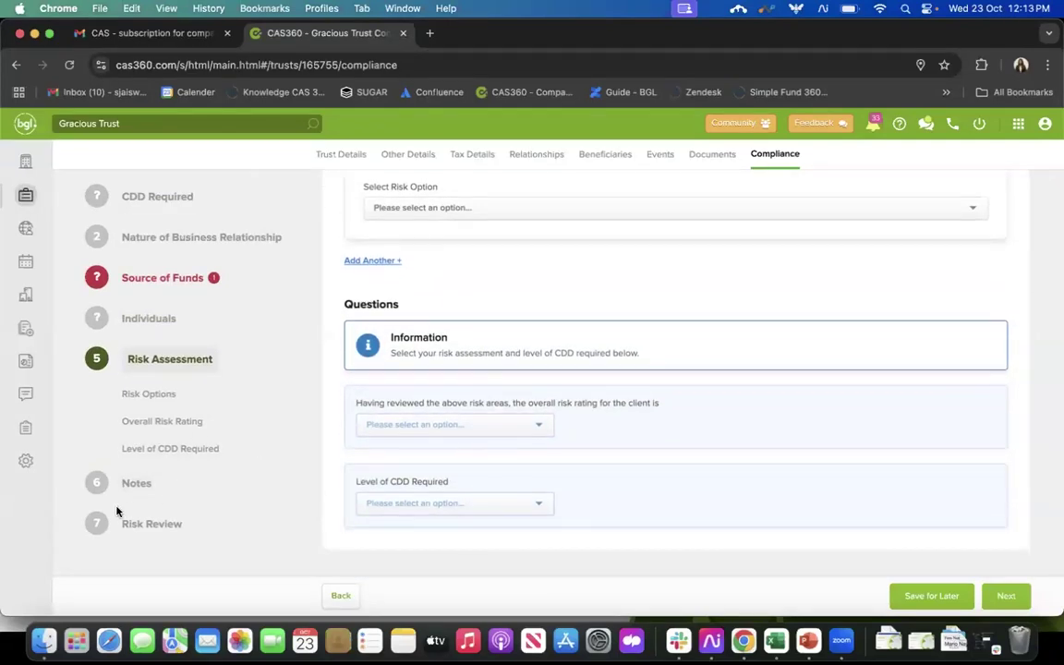
pyautogui.click(134, 485)
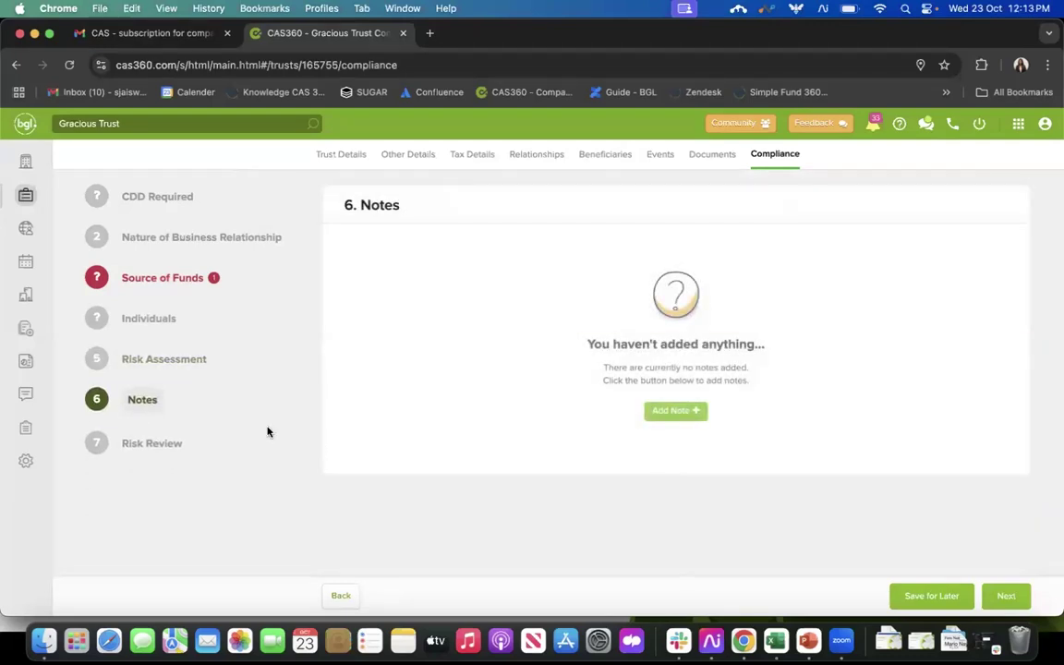
pyautogui.click(151, 446)
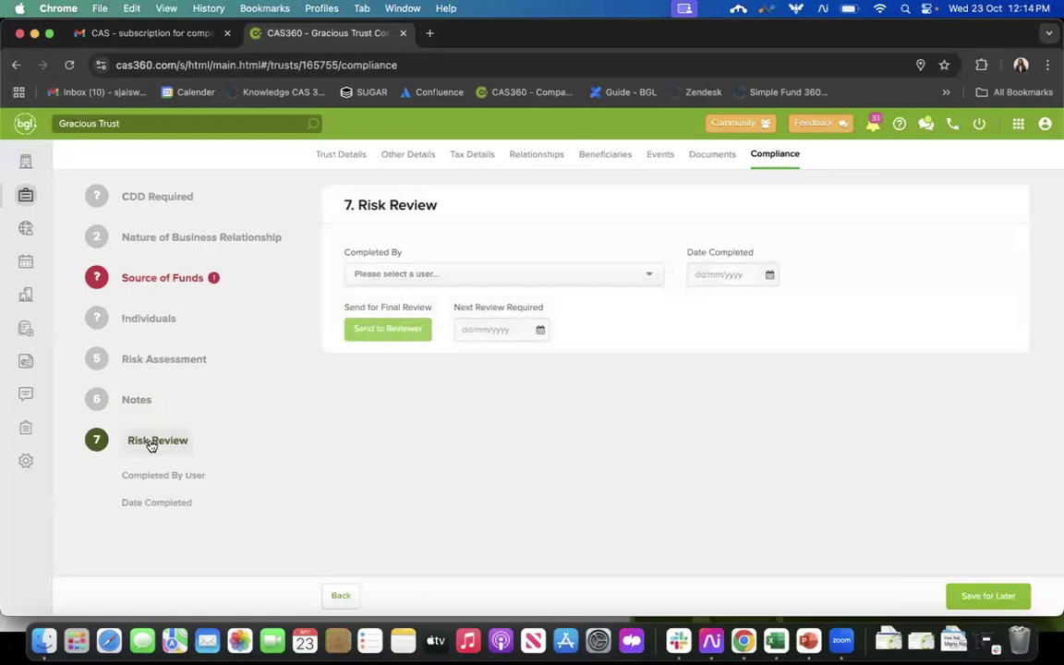
# Return to the company list discarding the trust changes, and examine the alerts for BIG BOX WEB LIMITED, CAS360 004 LIMITED and company 2
pyautogui.click(25, 162)
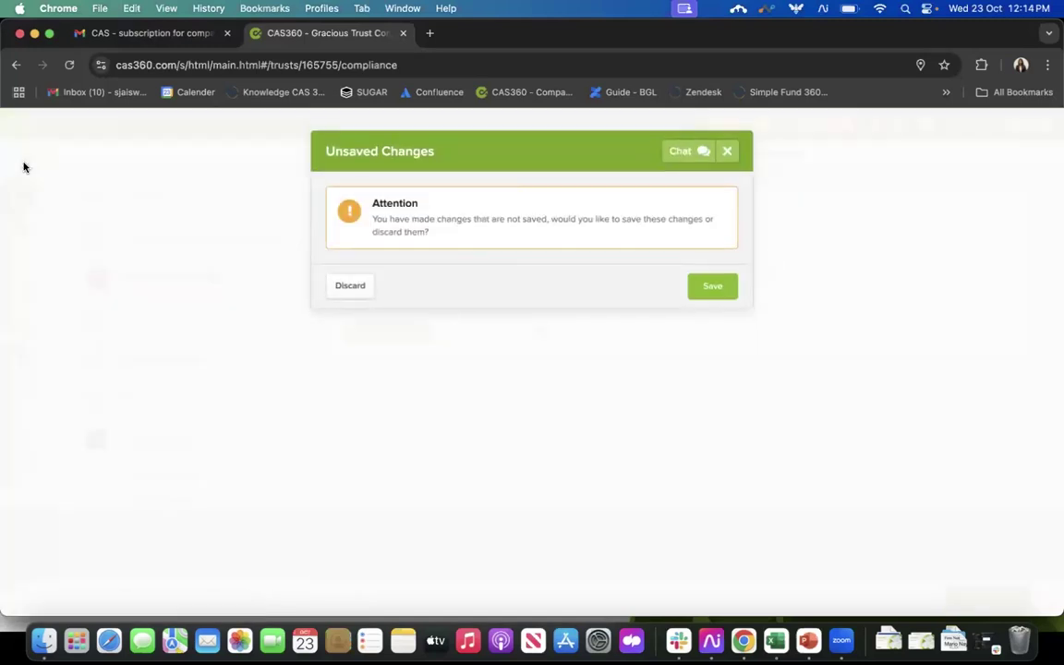
pyautogui.click(350, 285)
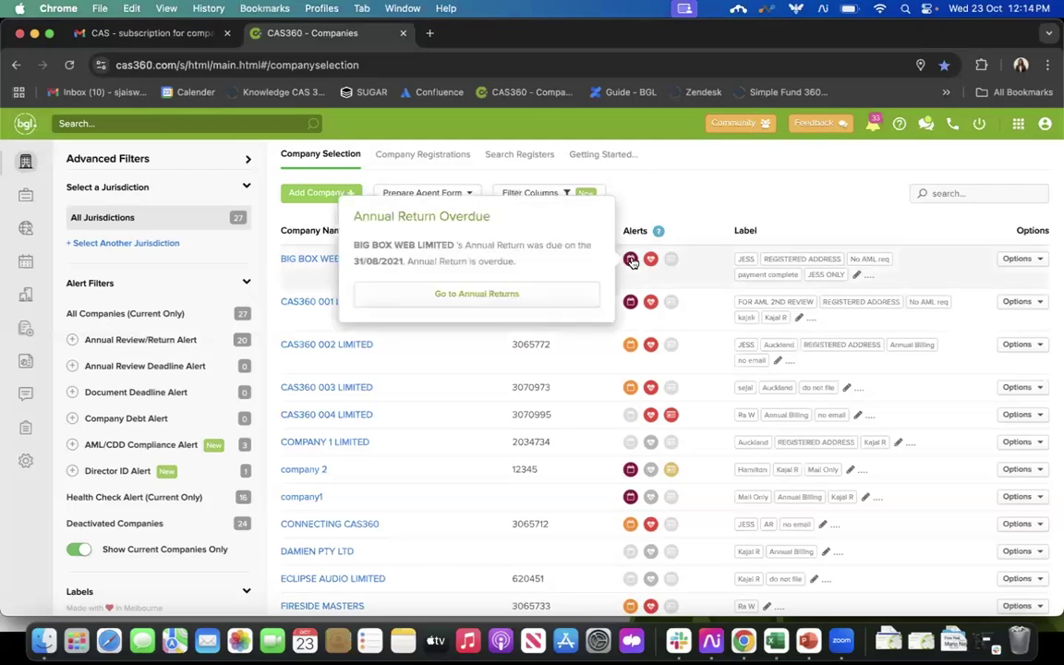
pyautogui.moveTo(651, 261)
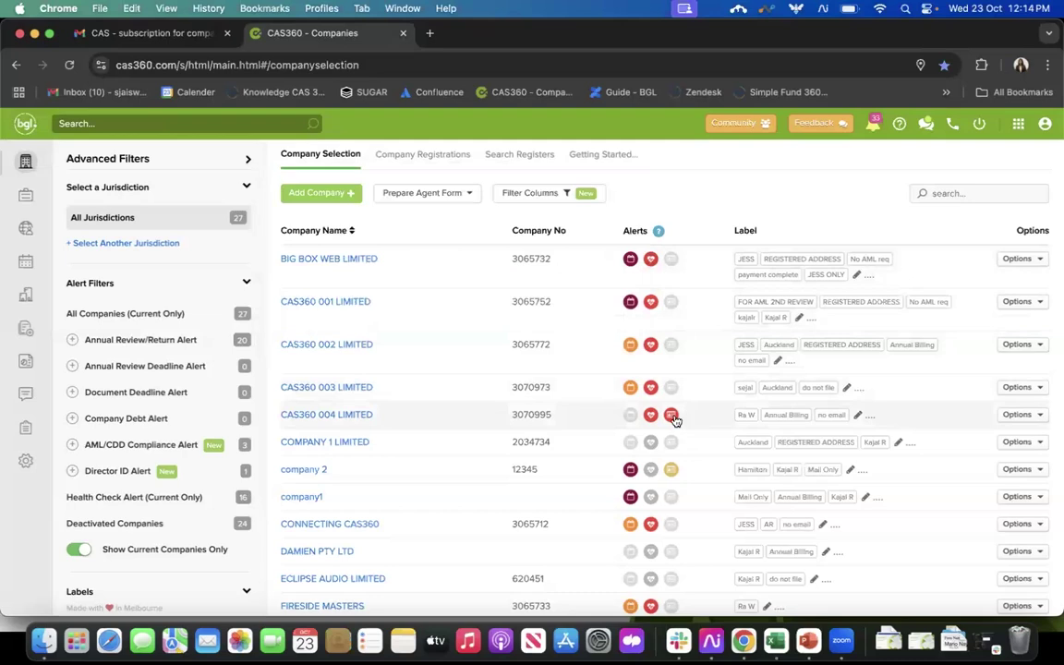
pyautogui.moveTo(672, 418)
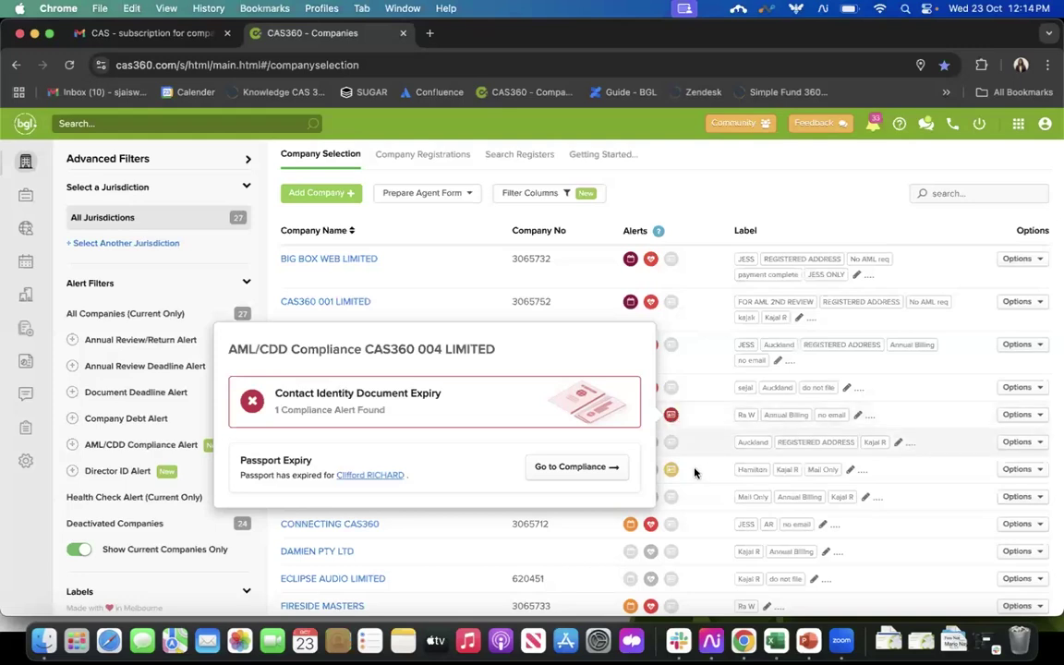
pyautogui.moveTo(673, 470)
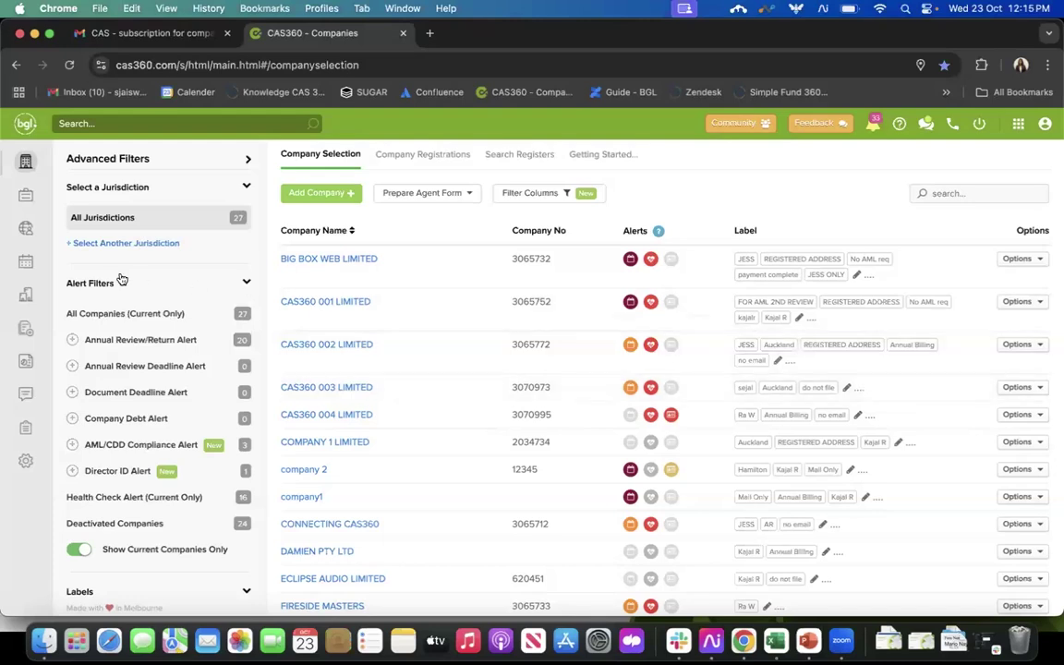
# Search the global contacts for the individual by given name and open that contact's compliance record
pyautogui.click(26, 228)
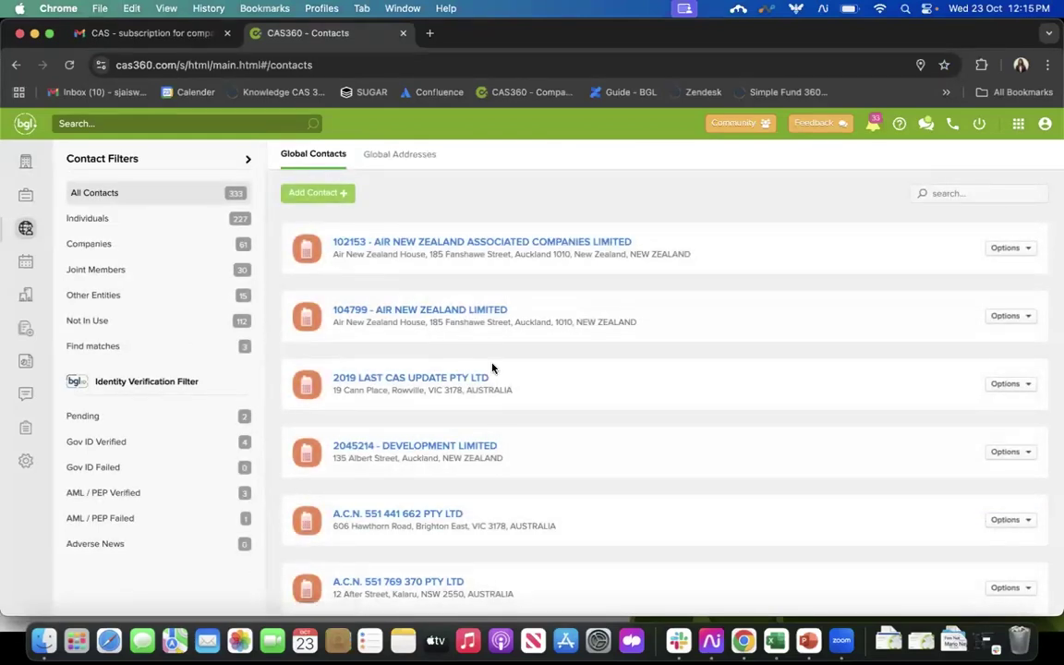
pyautogui.click(953, 191)
pyautogui.write('Ronald')
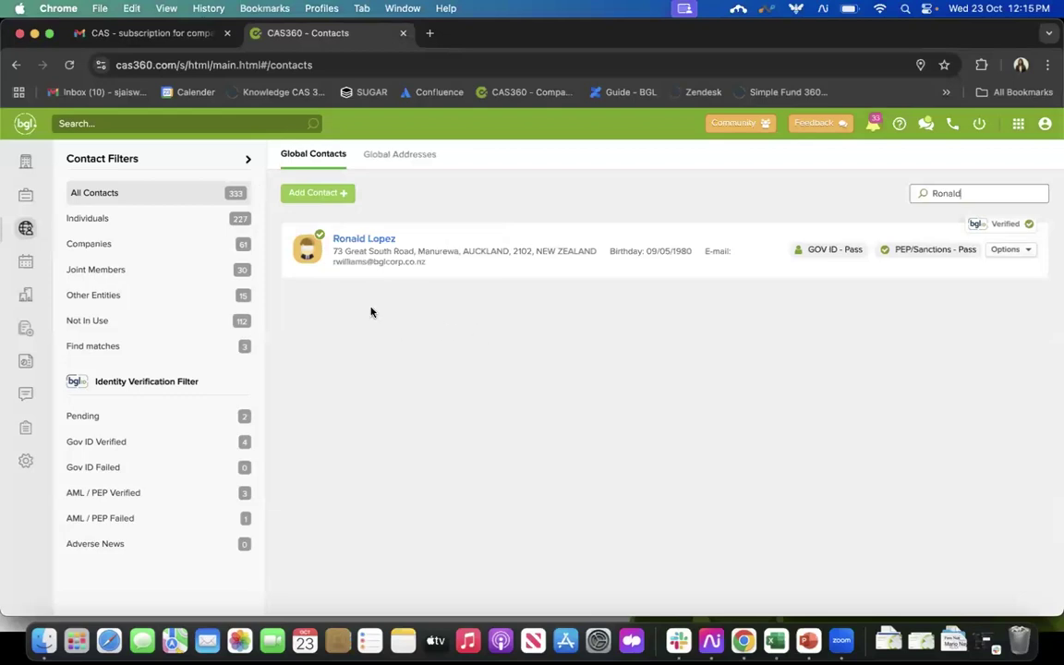
pyautogui.click(359, 241)
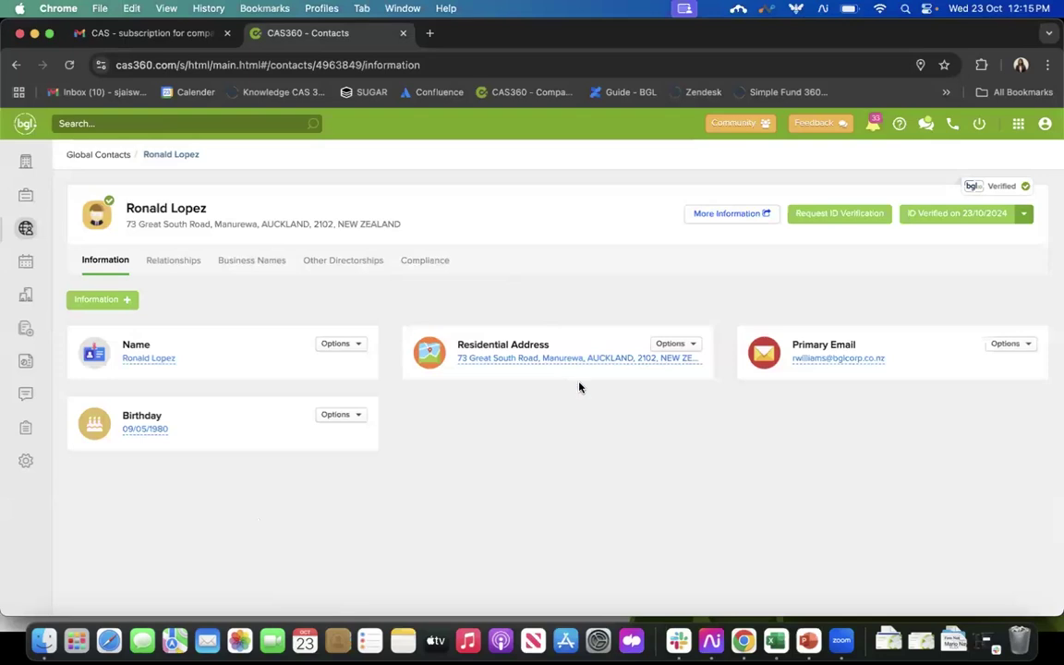
pyautogui.click(427, 264)
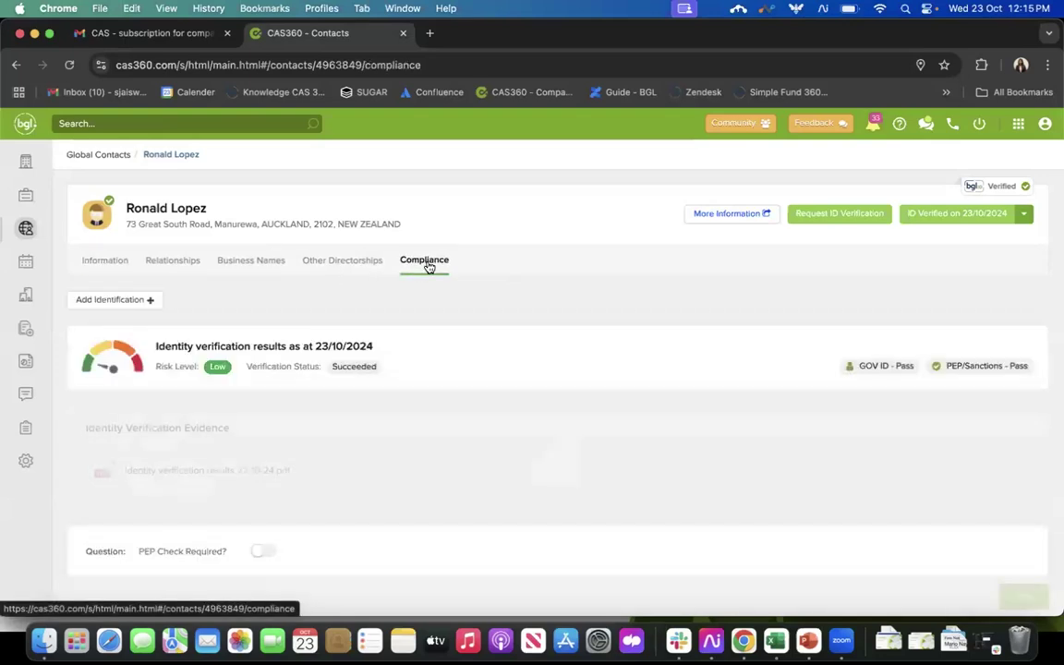
# Review the identification types that can be added and the contact's identity verification results and evidence file
pyautogui.click(114, 301)
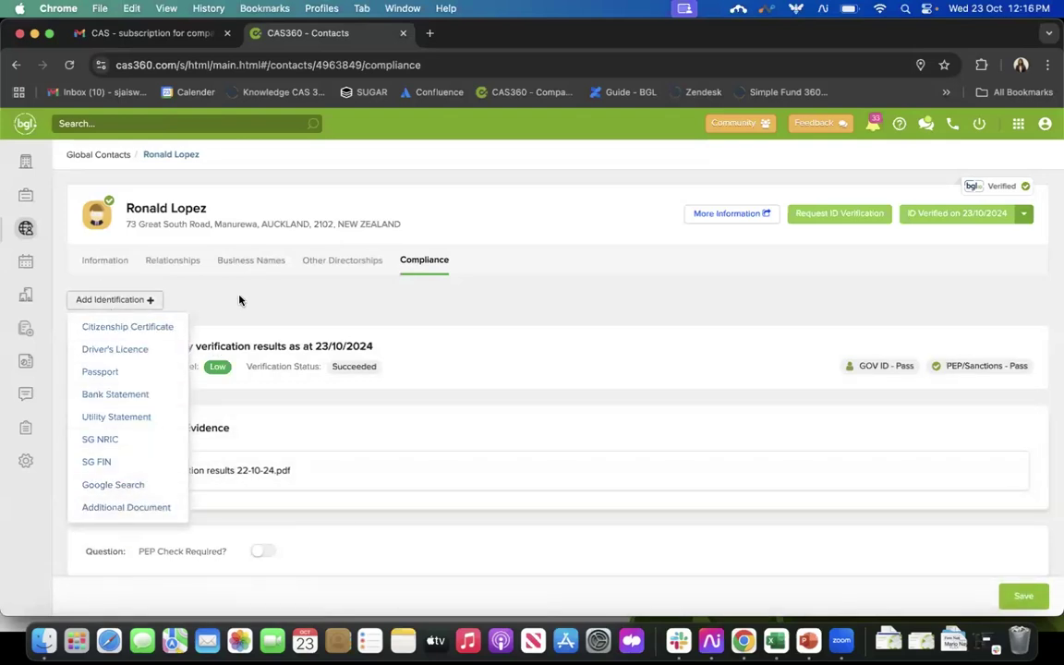
pyautogui.click(207, 307)
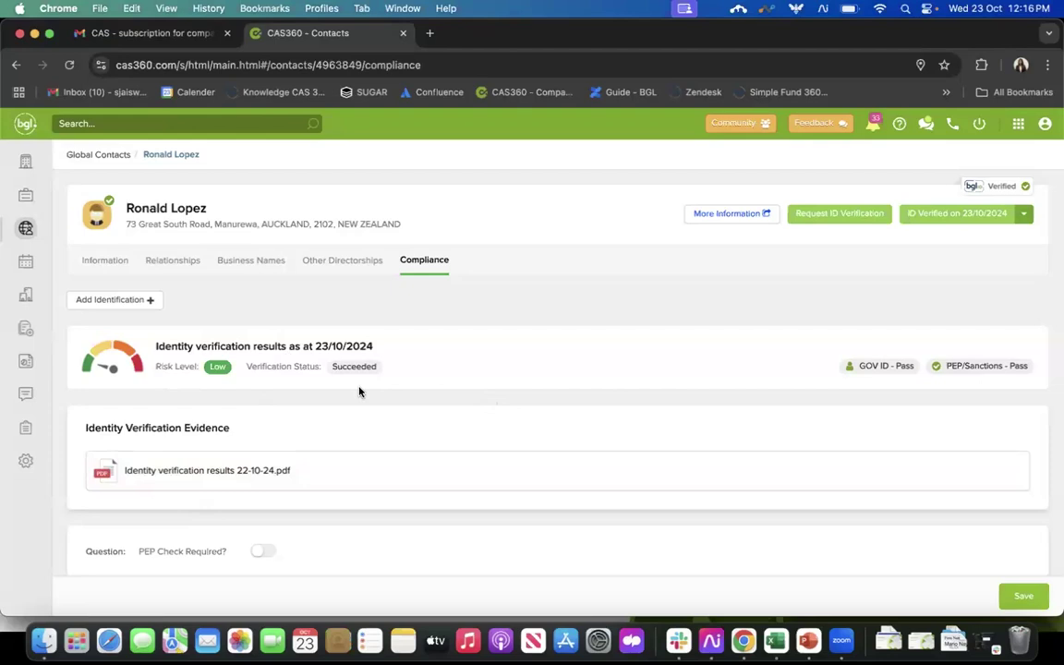
pyautogui.scroll(-3, 359, 390)
pyautogui.moveTo(208, 360)
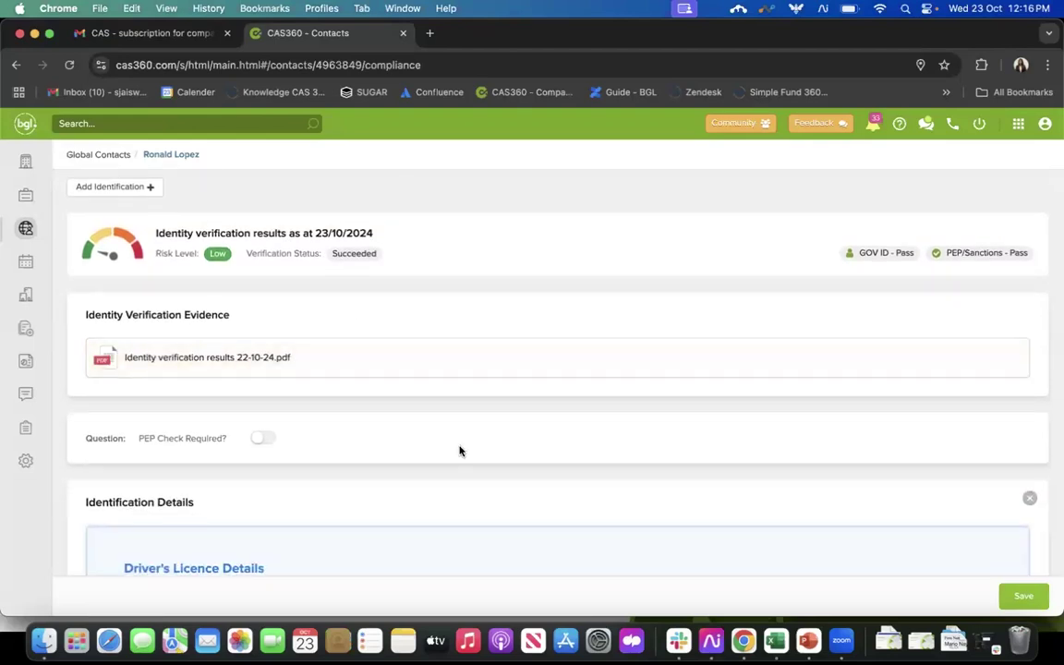
# Examine the driver's licence details held in the contact's compliance record
pyautogui.scroll(-4, 392, 411)
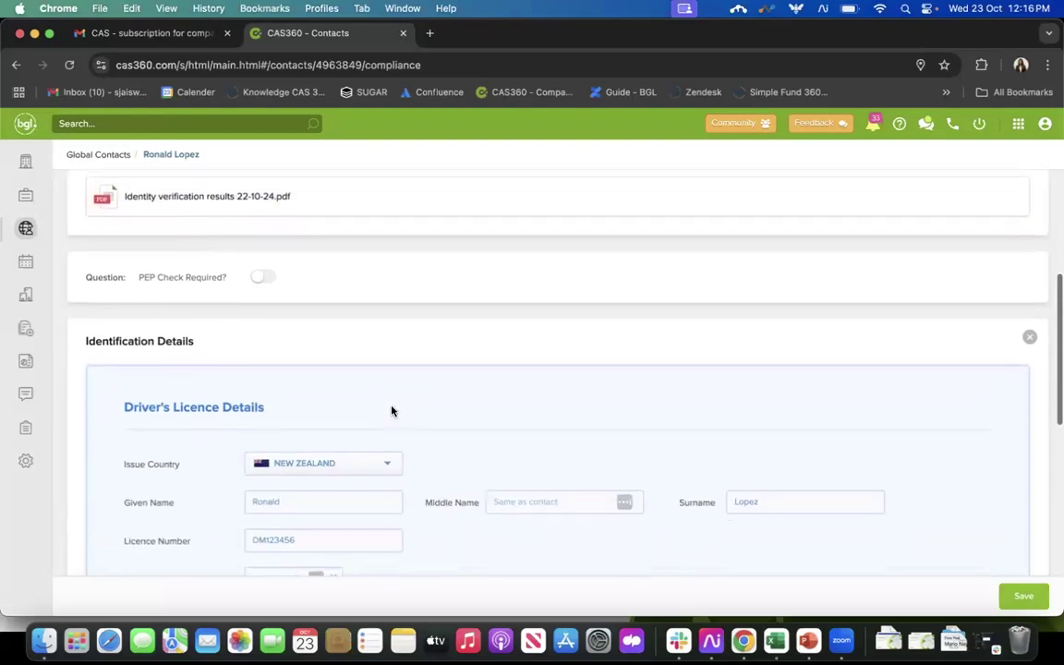
pyautogui.scroll(-5, 392, 411)
pyautogui.scroll(3, 392, 411)
pyautogui.scroll(2, 392, 411)
pyautogui.scroll(-3, 392, 411)
pyautogui.scroll(1, 392, 411)
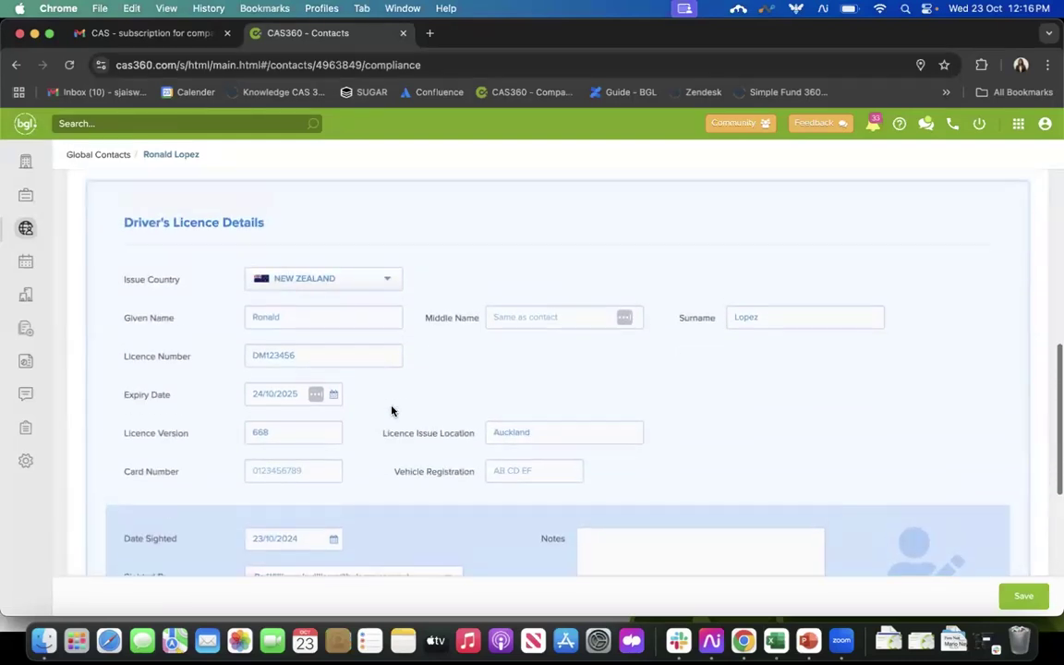
pyautogui.scroll(10, 392, 411)
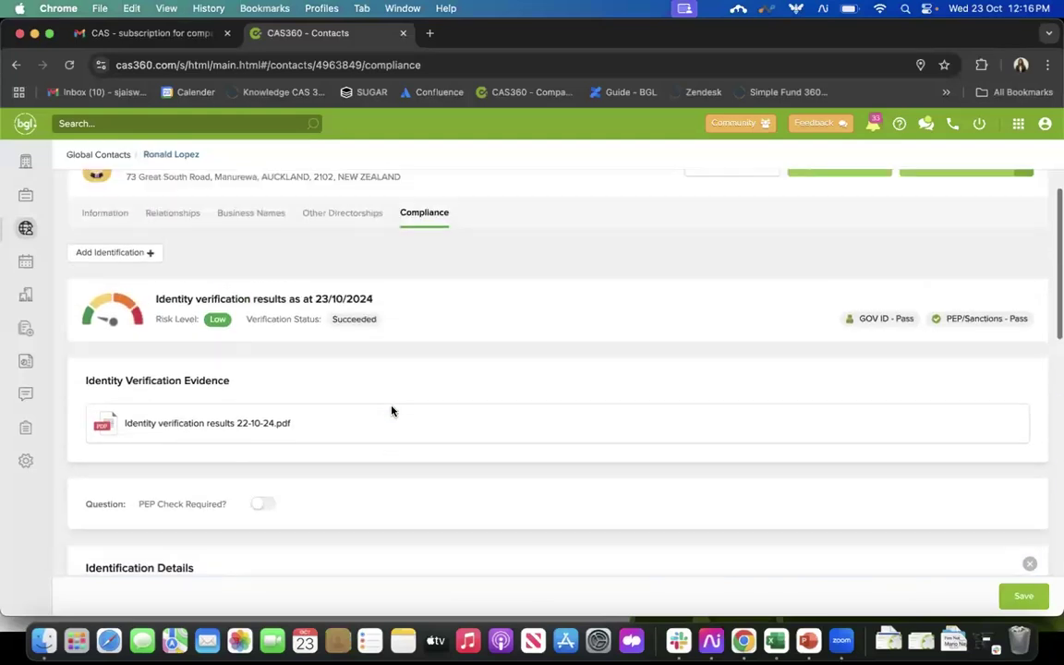
pyautogui.scroll(1, 392, 411)
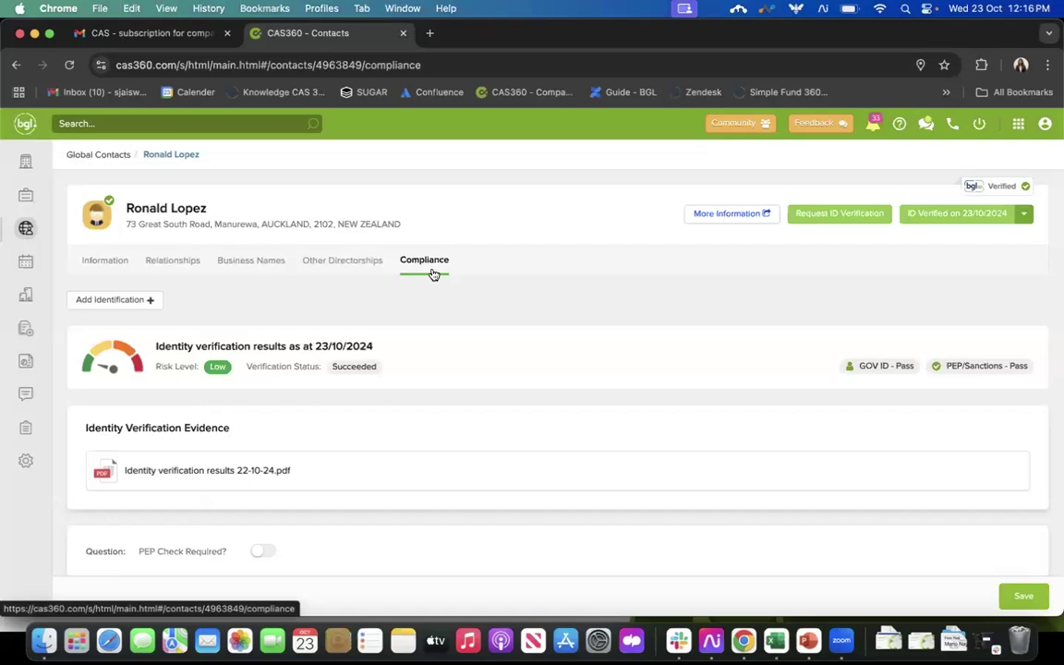
# Recheck the addable identification types and inspect the Date Sighted choice in the driver's licence details, leaving the date as it is
pyautogui.click(134, 306)
pyautogui.click(804, 291)
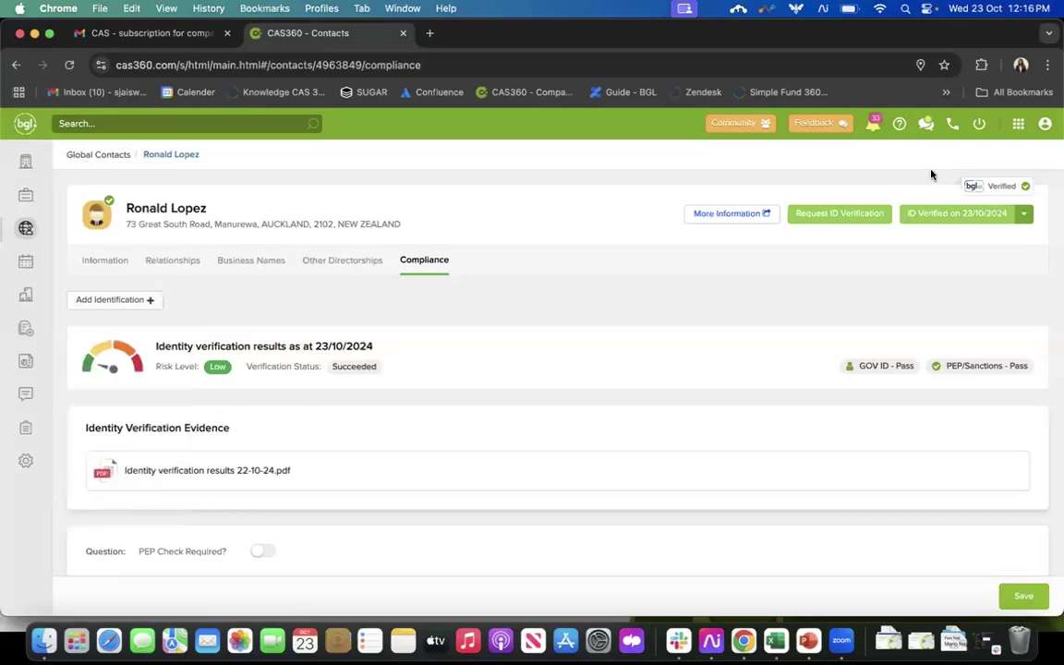
pyautogui.moveTo(926, 225)
pyautogui.scroll(-5, 585, 362)
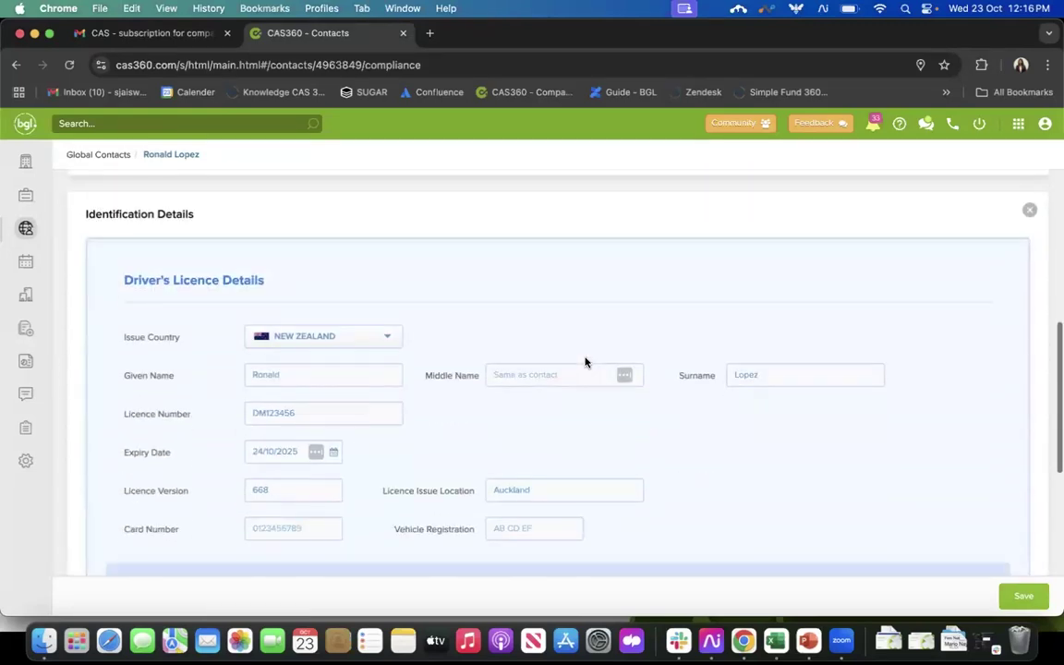
pyautogui.scroll(-2, 585, 362)
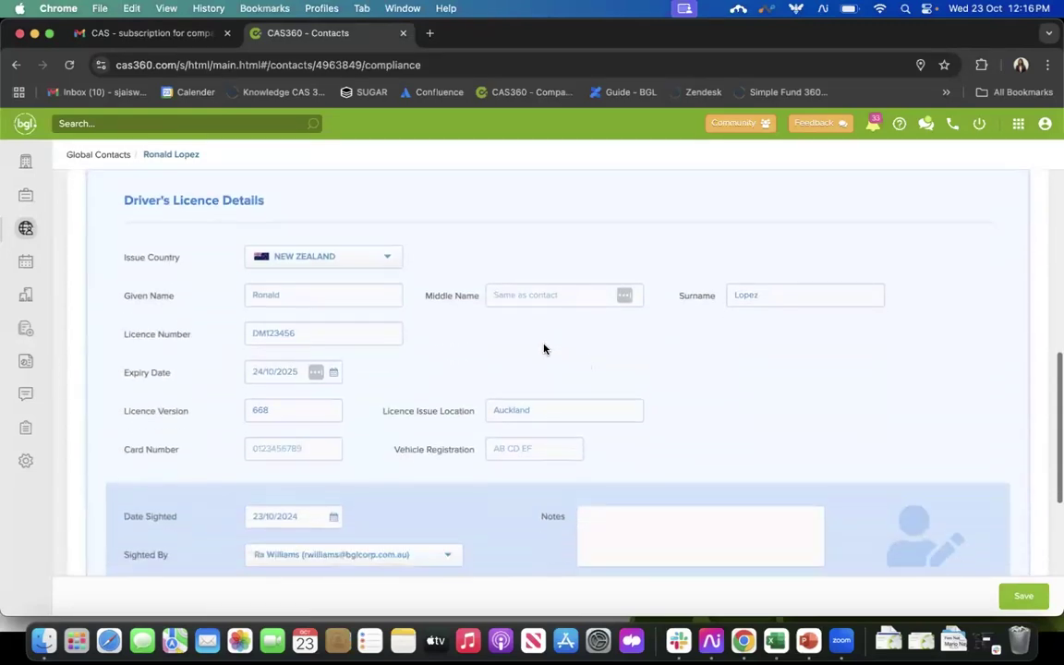
pyautogui.click(335, 523)
pyautogui.click(411, 275)
pyautogui.scroll(3, 412, 276)
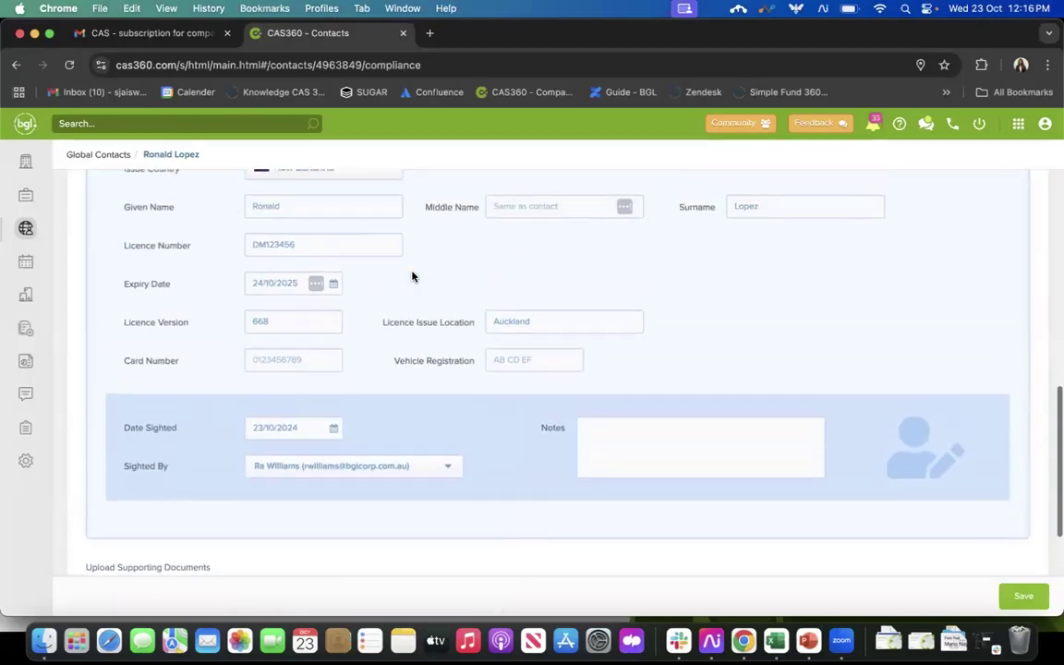
# Set the driver's licence expiry date to 28/10/2025 and save the contact's compliance record
pyautogui.click(334, 283)
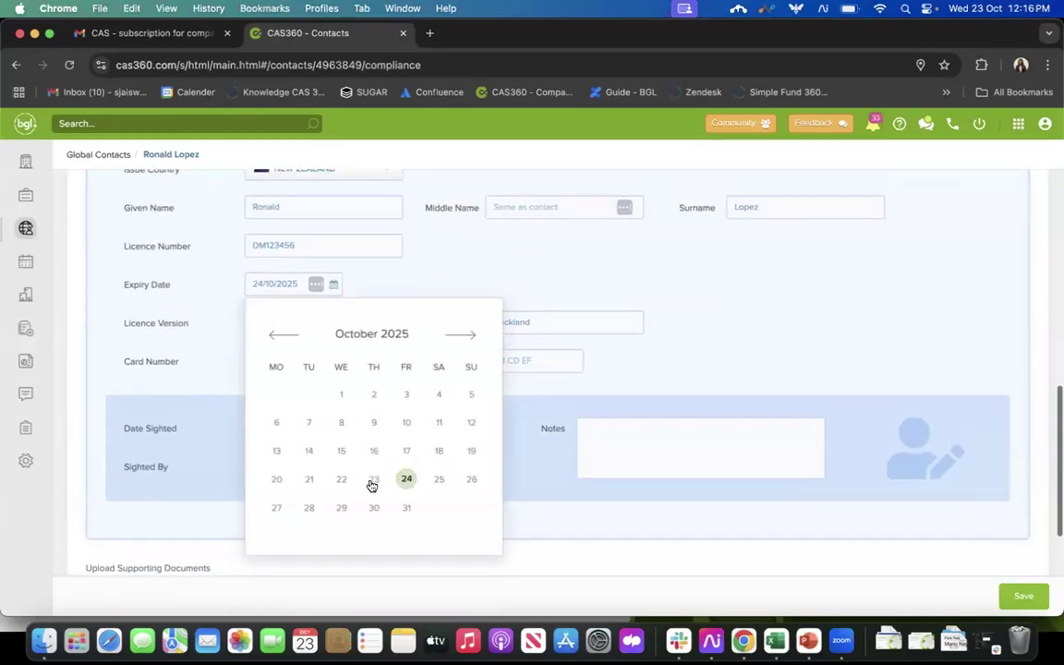
pyautogui.click(309, 507)
pyautogui.click(653, 297)
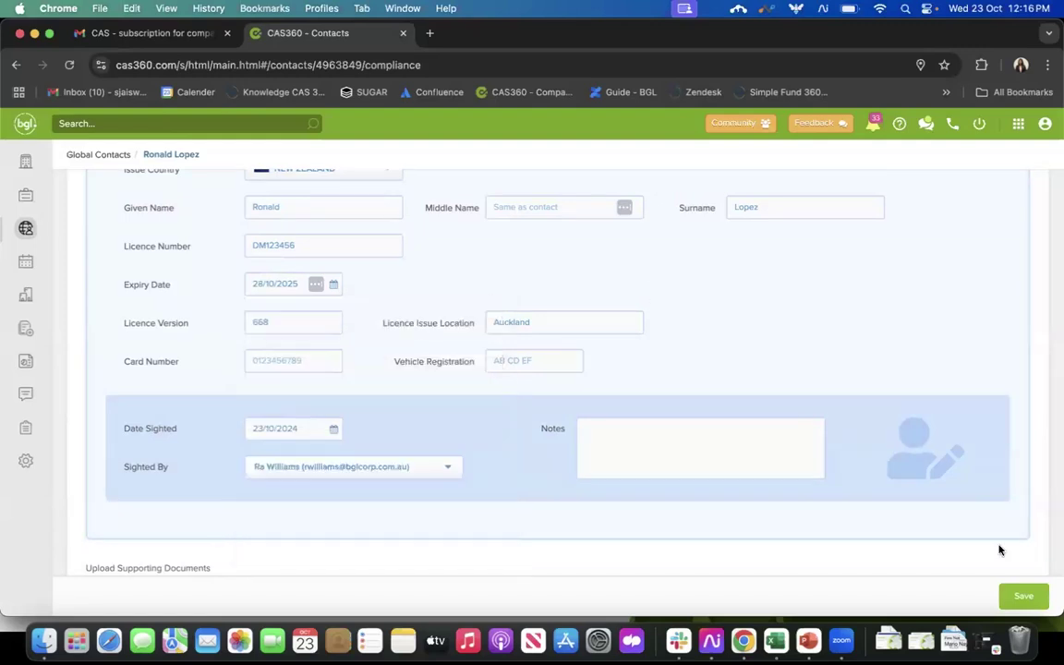
pyautogui.click(1026, 599)
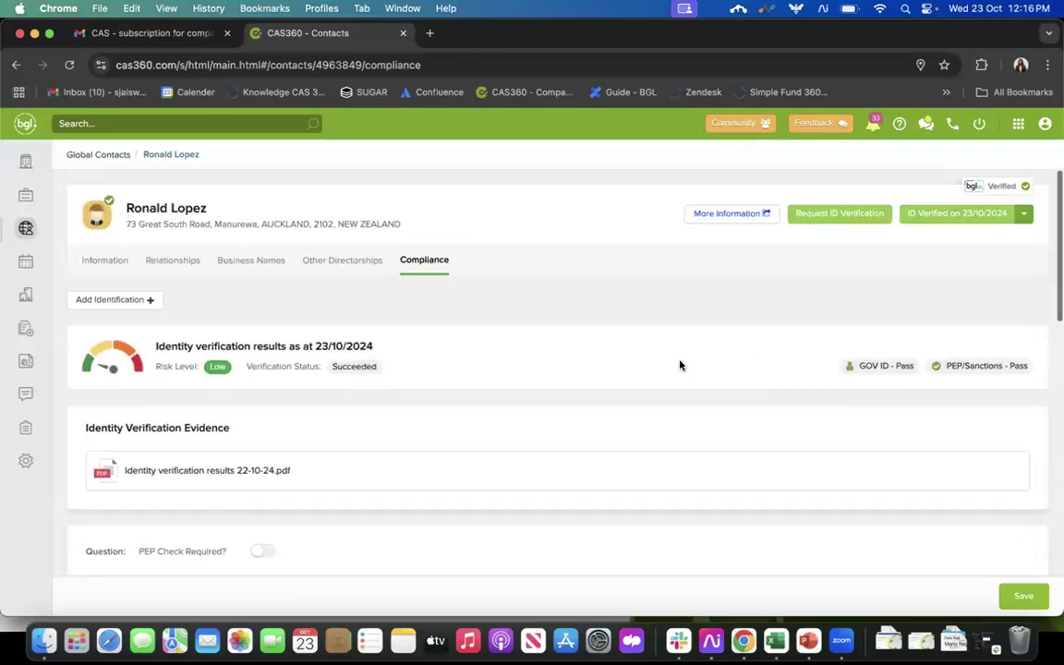
# Compare the NZ Government ID Check and NZ Government ID Check Advanced options in the contact's ID verification request, closing it without proceeding
pyautogui.scroll(-1, 667, 411)
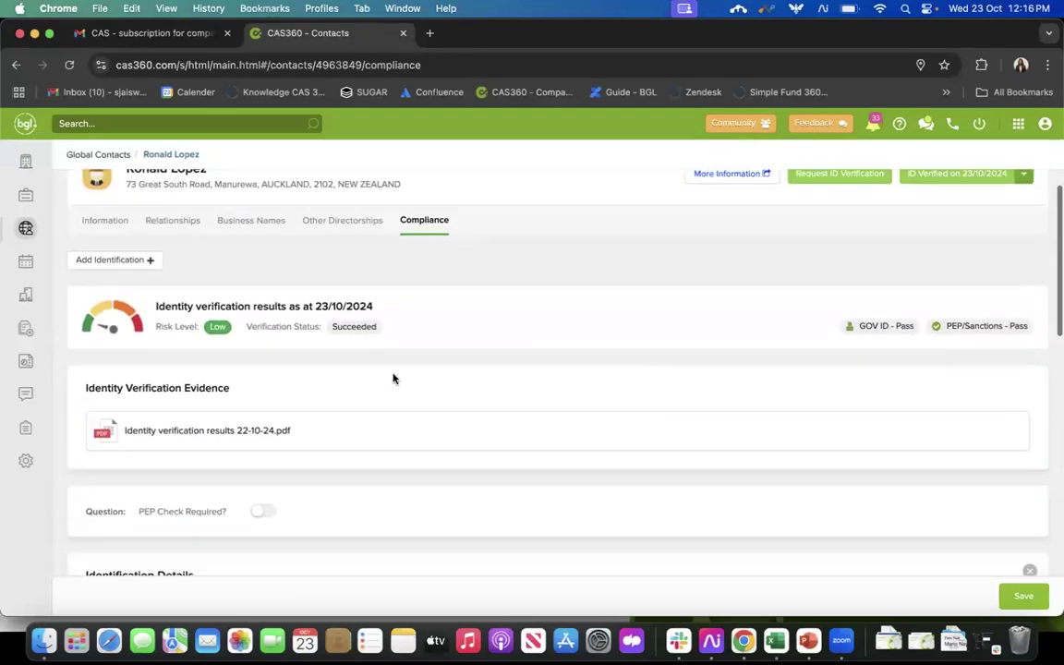
pyautogui.scroll(-3, 392, 378)
pyautogui.scroll(4, 393, 378)
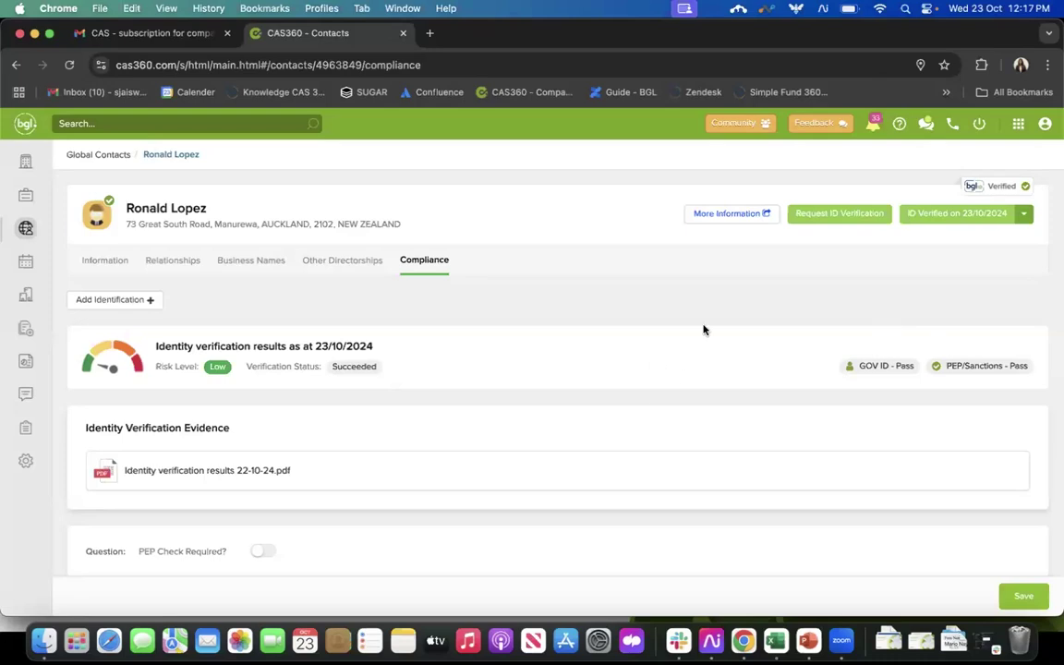
pyautogui.click(836, 214)
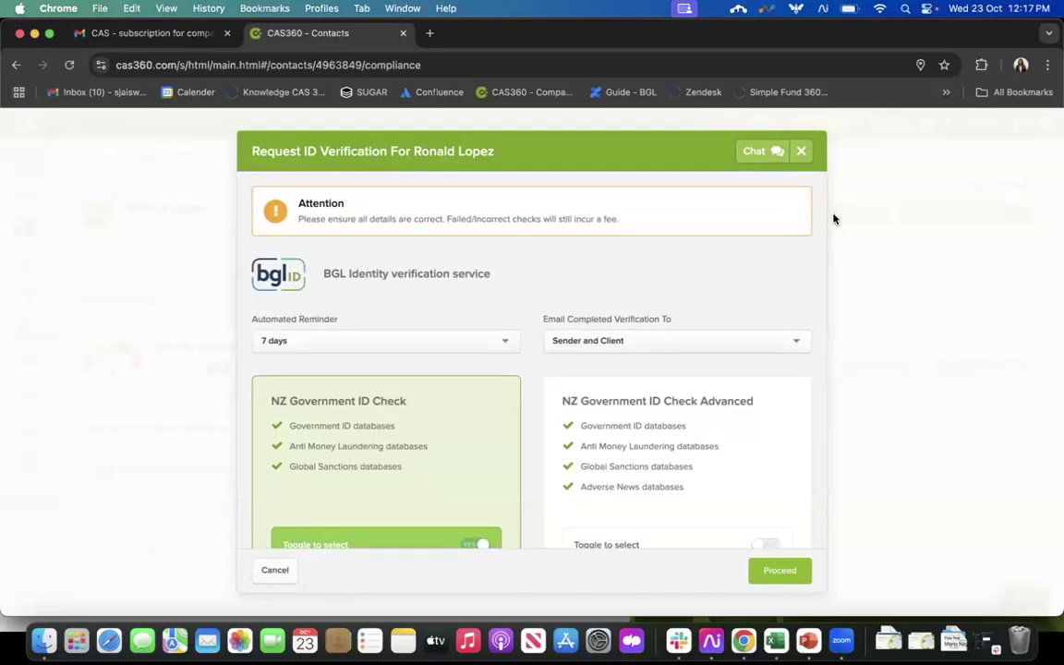
pyautogui.scroll(-2, 667, 392)
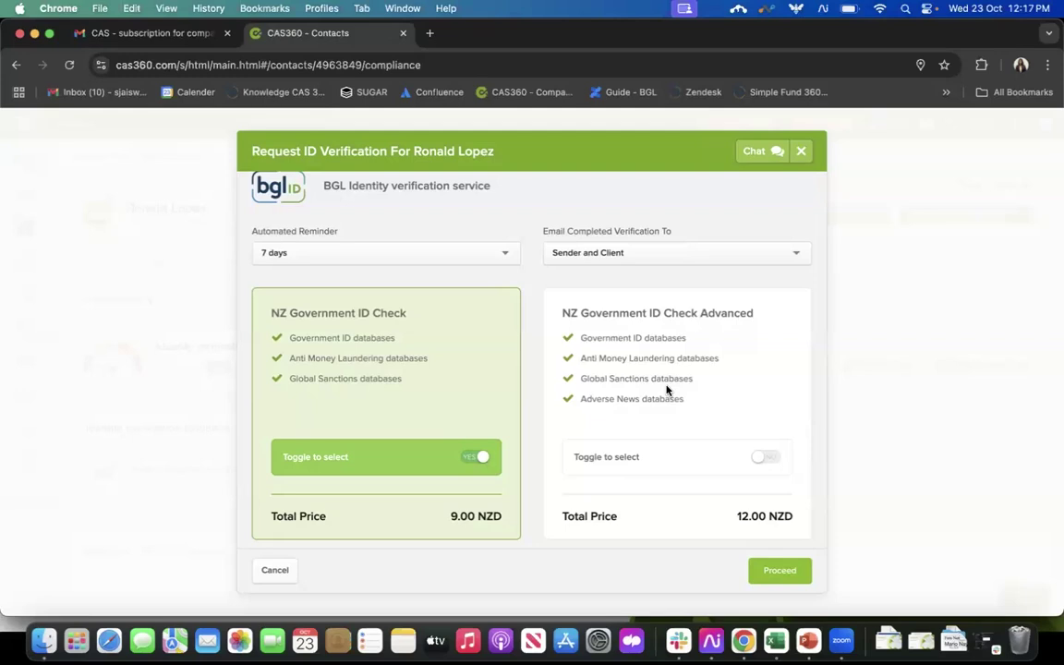
pyautogui.scroll(-1, 344, 515)
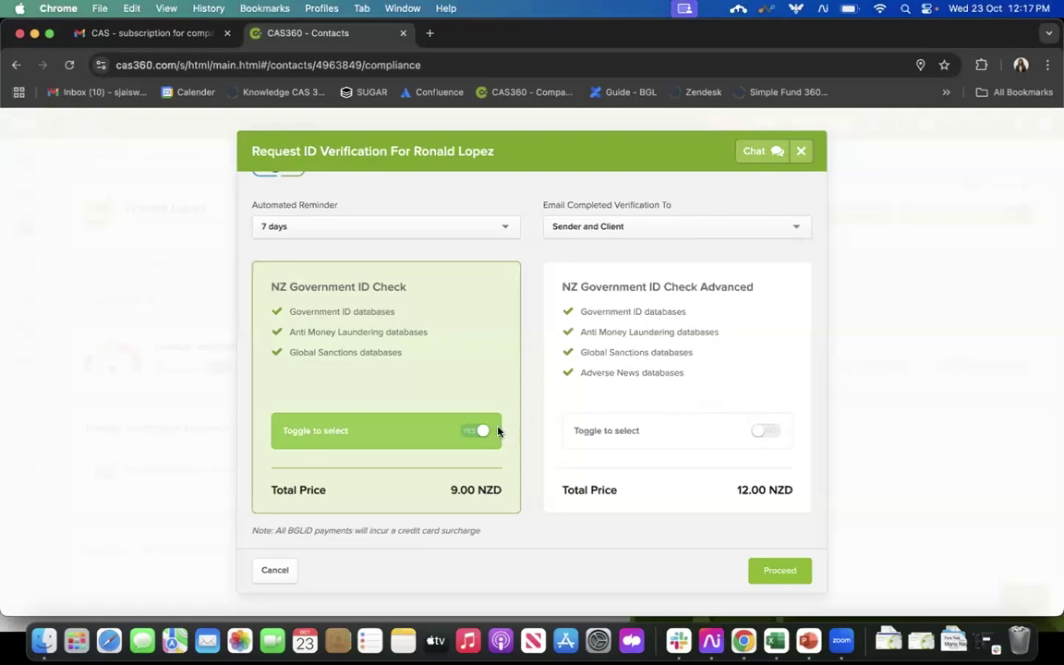
pyautogui.click(772, 435)
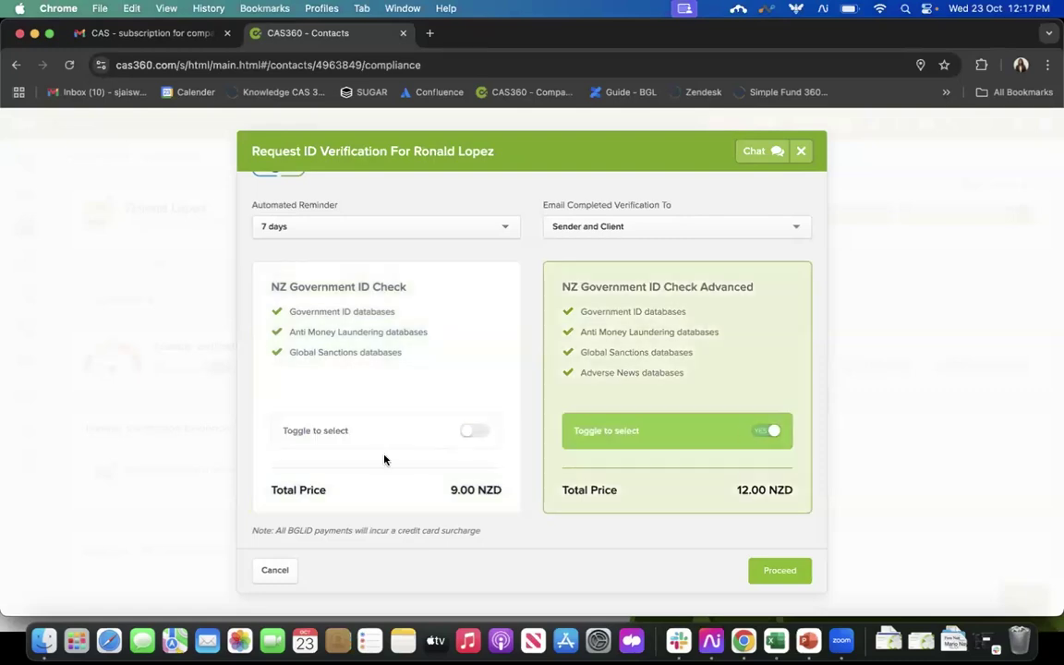
pyautogui.click(477, 432)
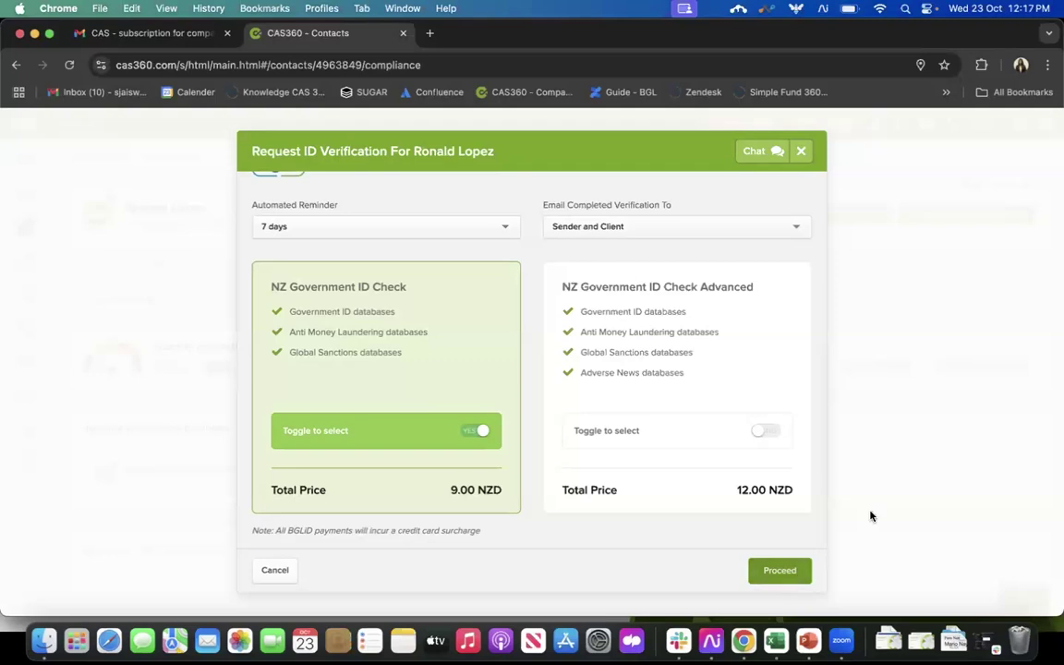
pyautogui.scroll(3, 675, 308)
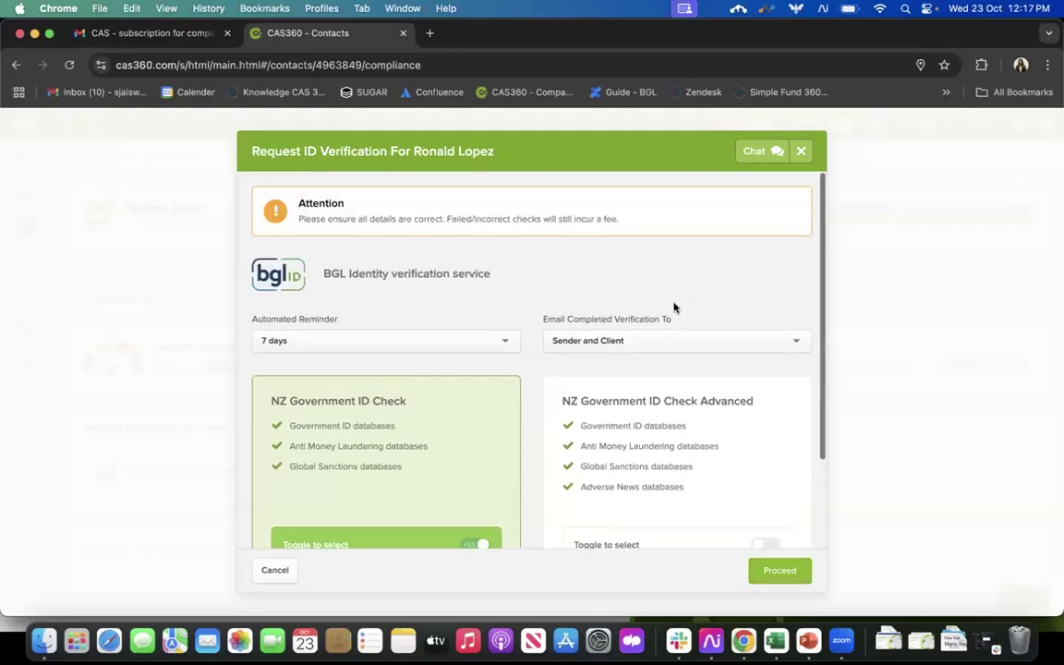
pyautogui.click(804, 152)
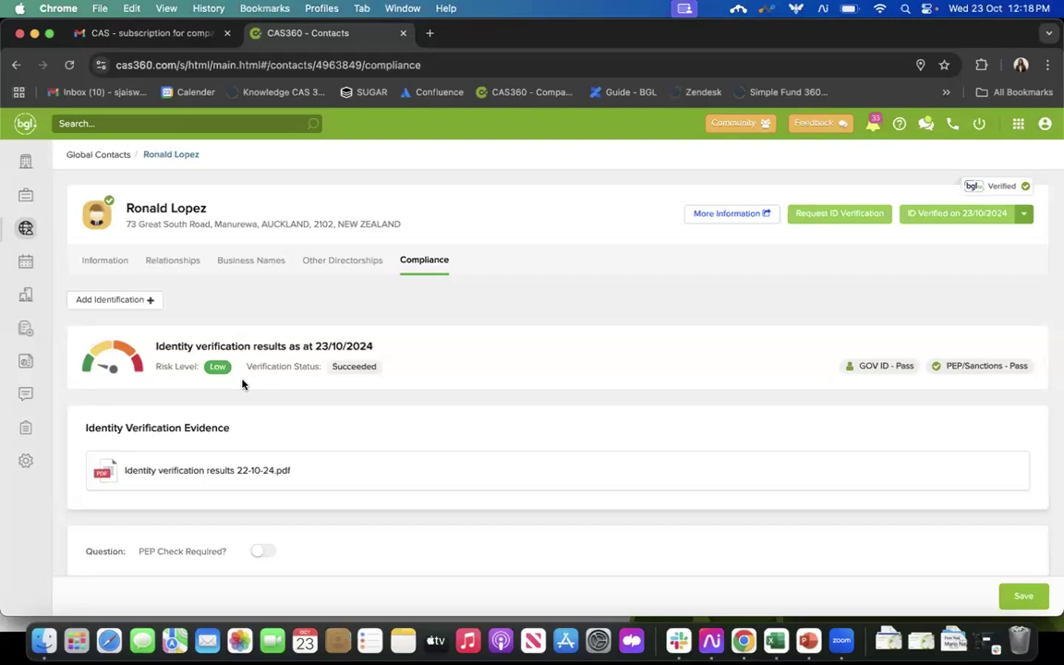
# View the global contacts and company selection lists, and find the AML reports on the Reports page
pyautogui.click(26, 228)
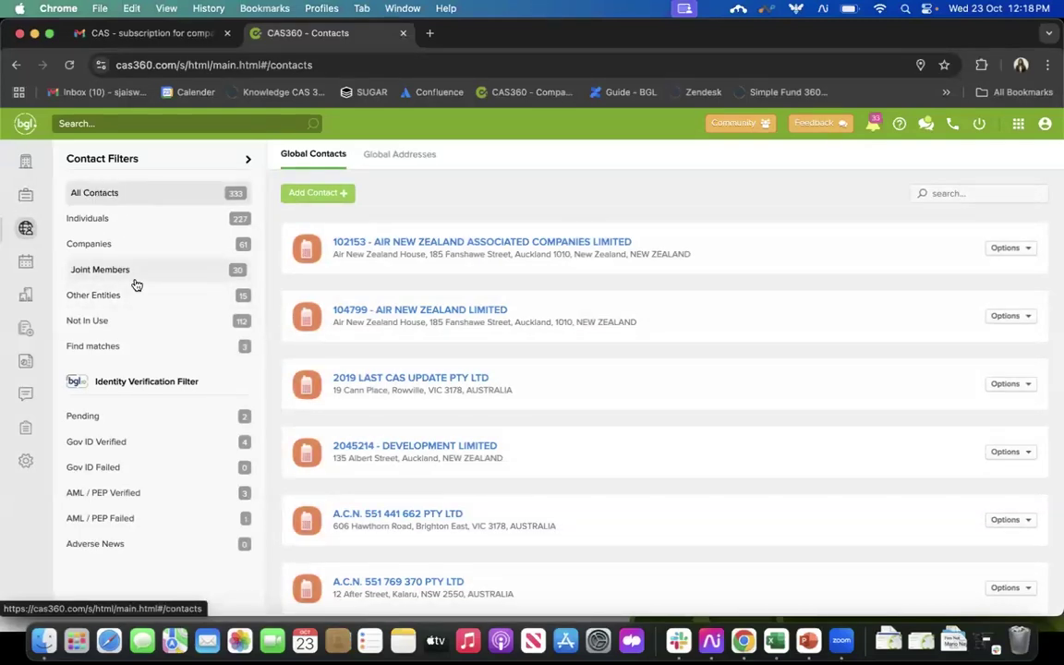
pyautogui.click(24, 165)
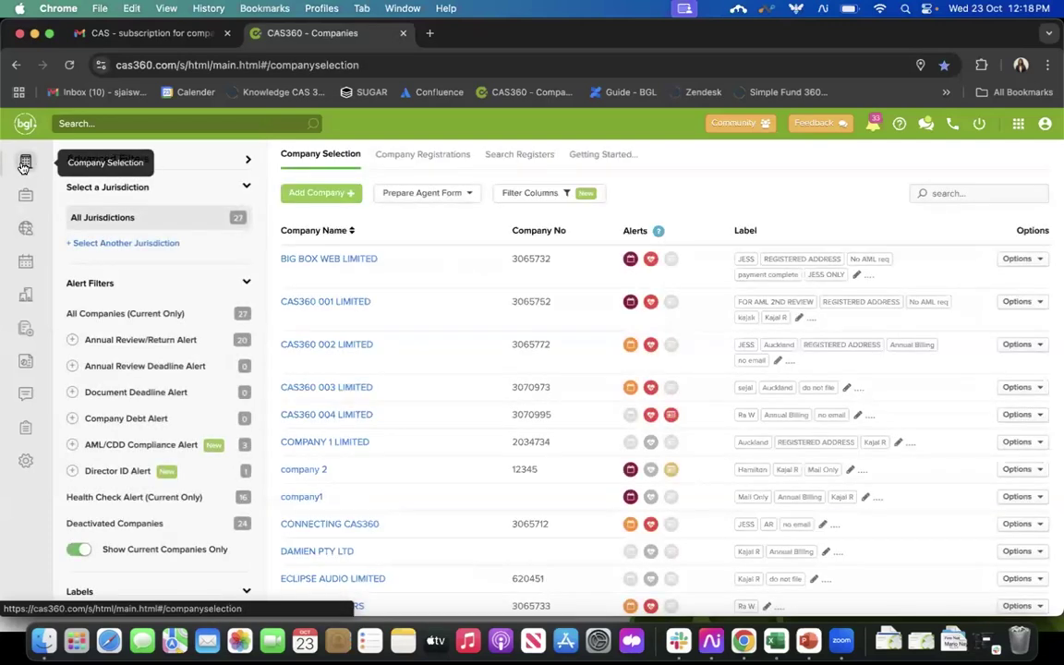
pyautogui.click(26, 431)
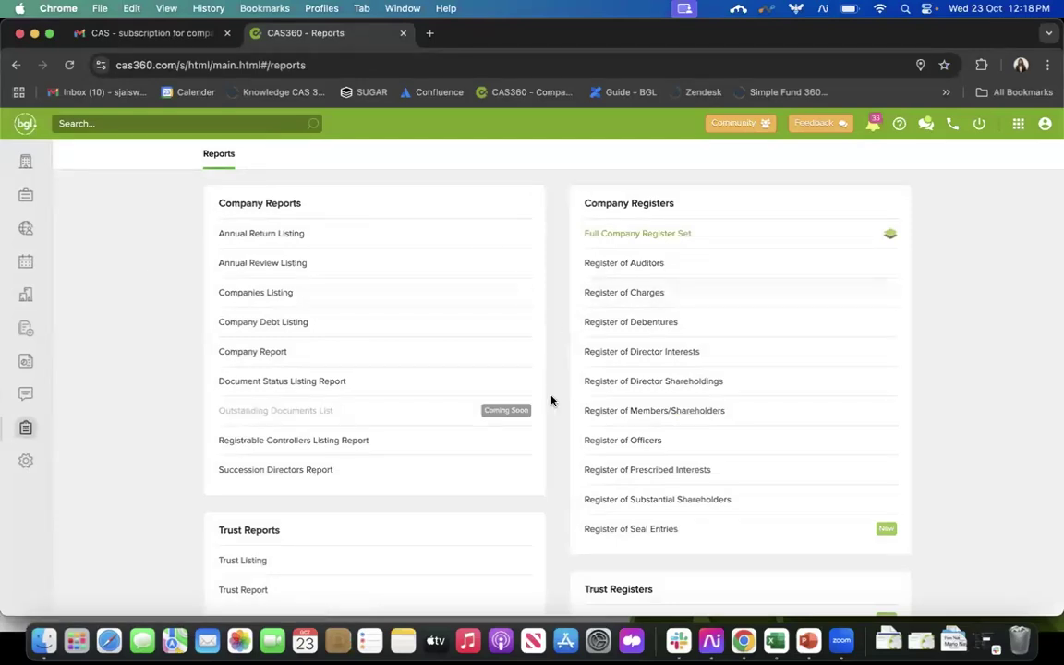
pyautogui.scroll(-5, 551, 400)
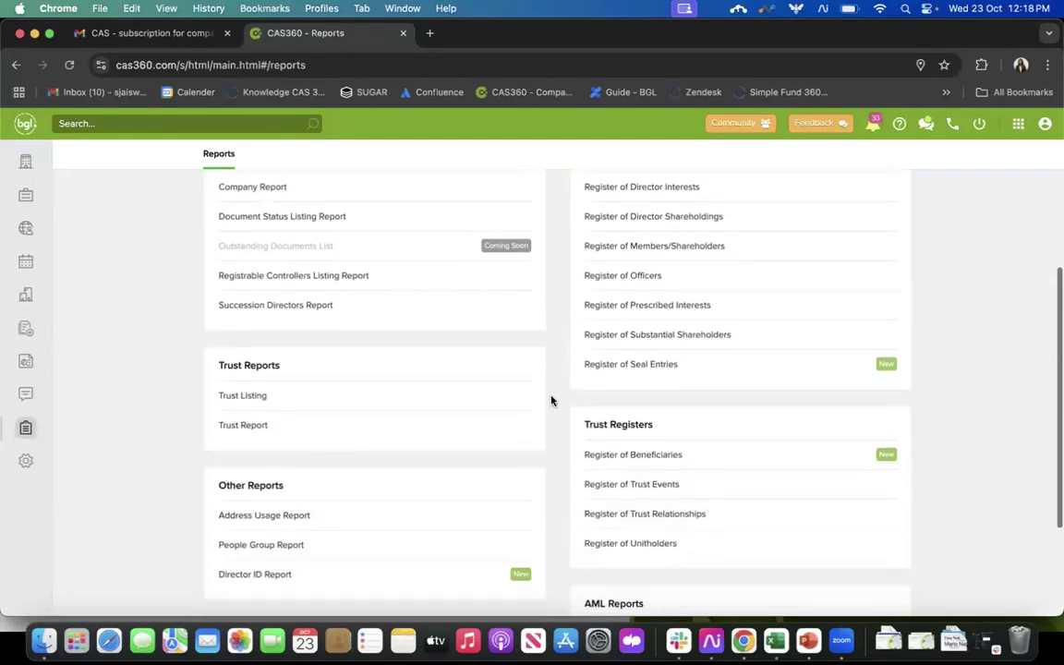
pyautogui.scroll(-3, 552, 400)
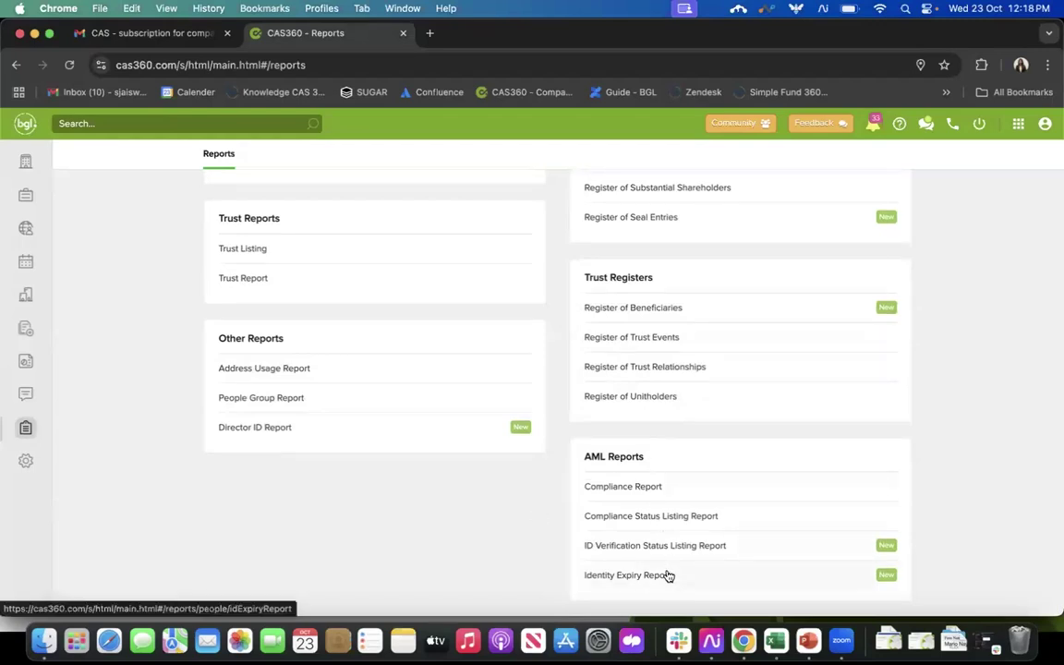
# Select ONE TRAINING 1 LIMITED, SIDELINE FIGHTERS LIMITED, SUPER STARS PRO LIMITED, ECLIPSE AUDIO LIMITED and BIG BOX WEB LIMITED for the Compliance Report
pyautogui.click(664, 486)
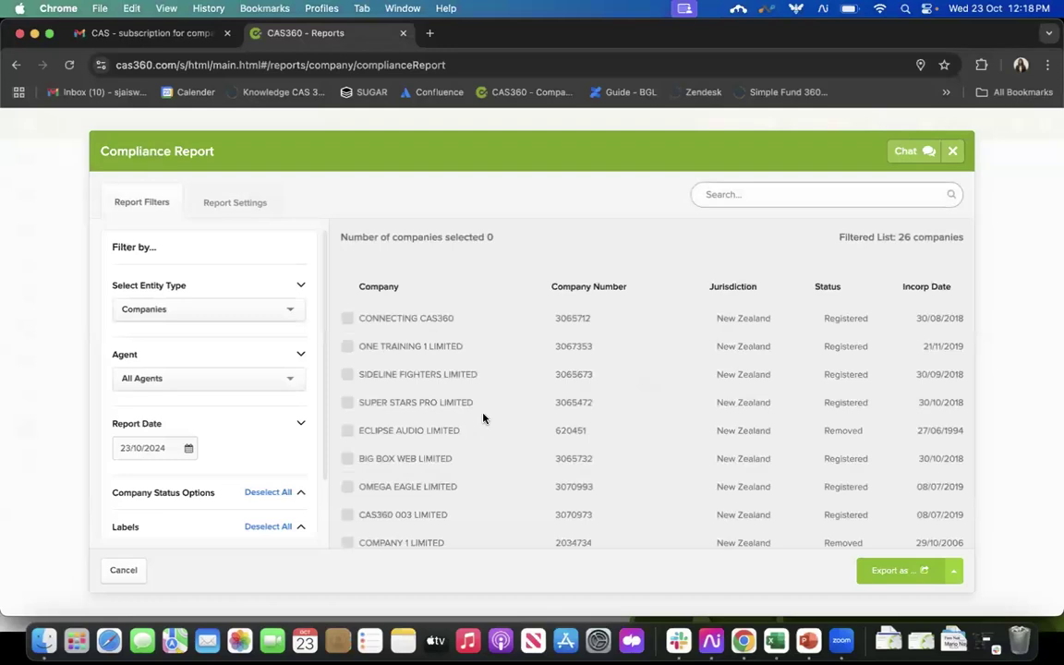
pyautogui.scroll(-5, 483, 418)
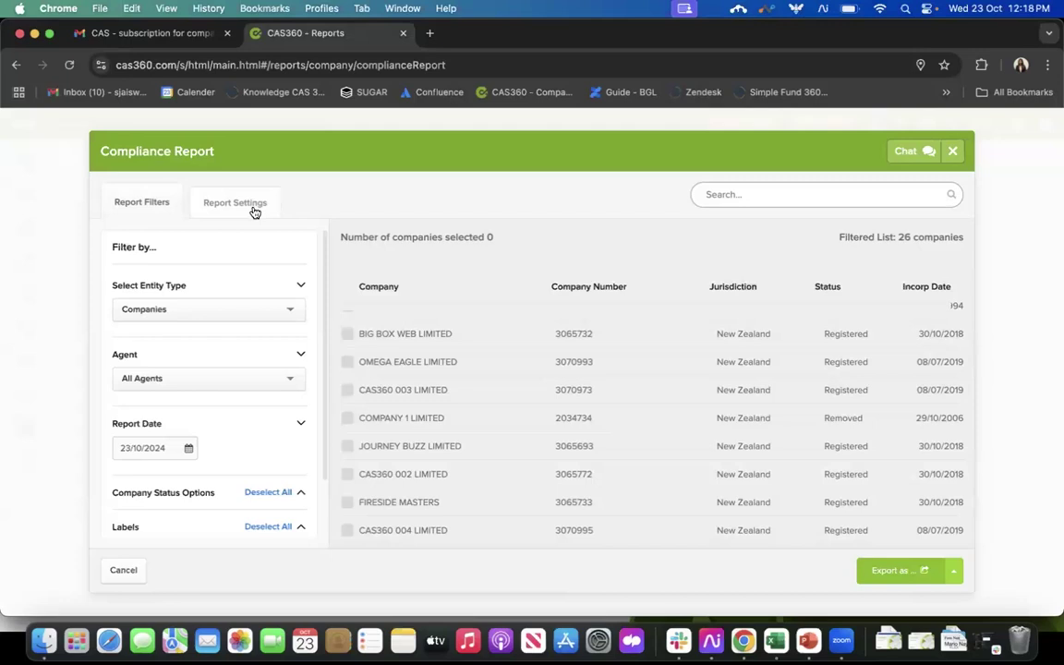
pyautogui.scroll(3, 361, 368)
pyautogui.click(347, 346)
pyautogui.click(347, 374)
pyautogui.click(348, 403)
pyautogui.click(348, 431)
pyautogui.click(347, 458)
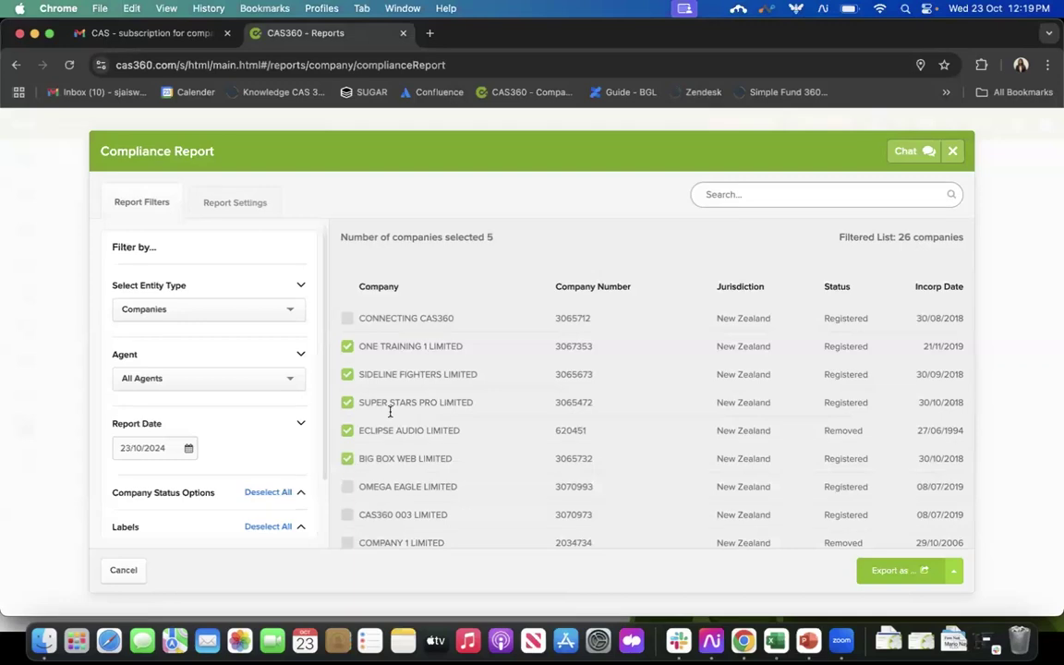
# Check the Compliance Report's export formats and download options, and close the report without exporting
pyautogui.click(950, 570)
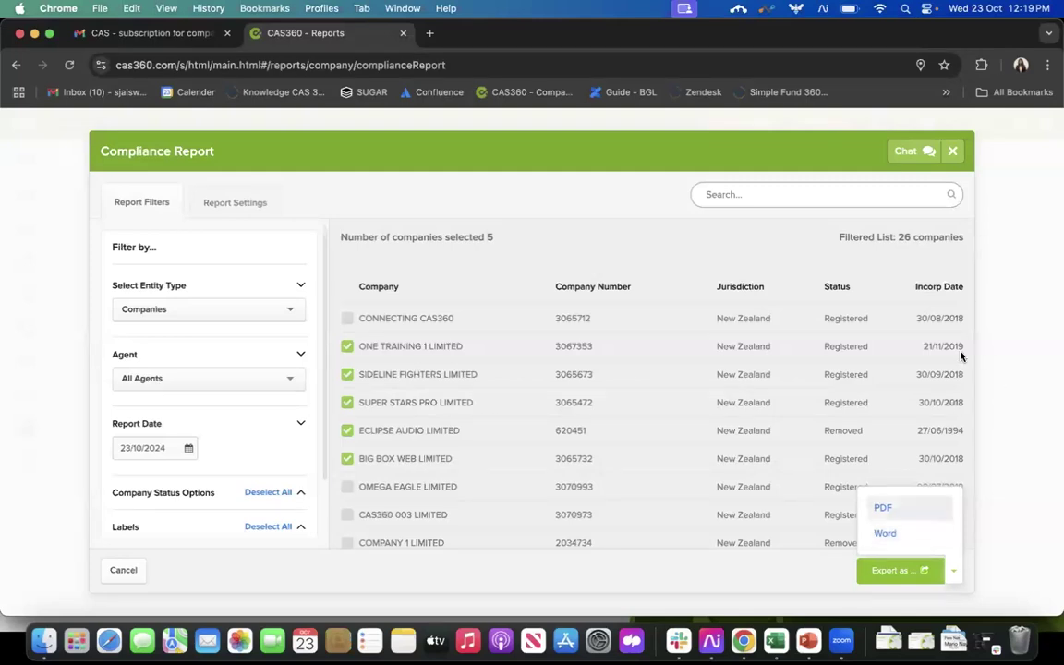
pyautogui.scroll(-3, 274, 459)
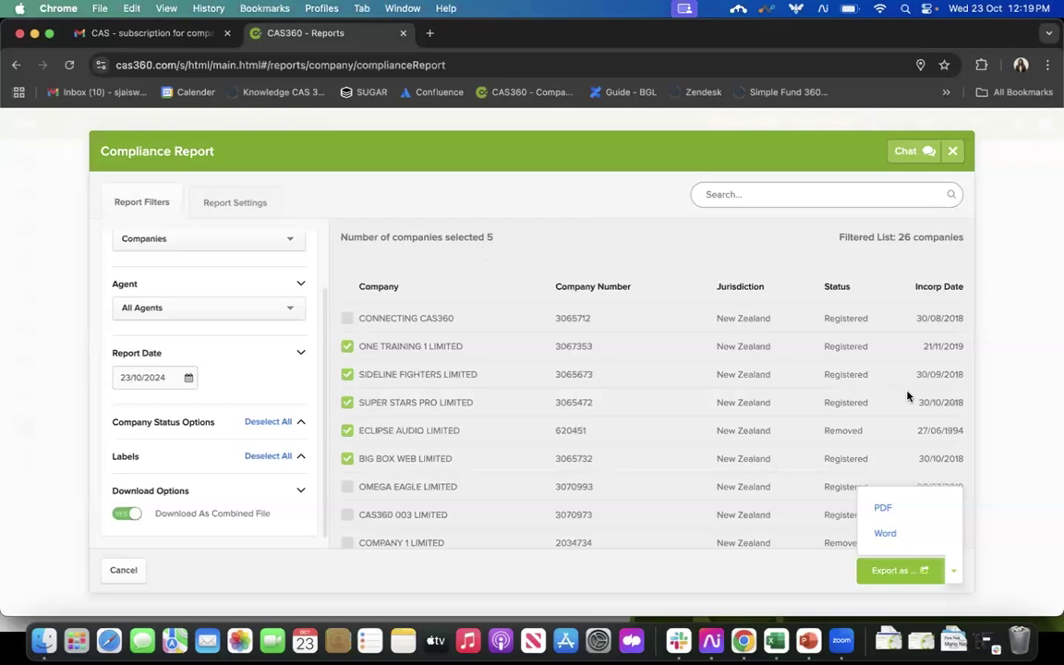
pyautogui.click(1016, 221)
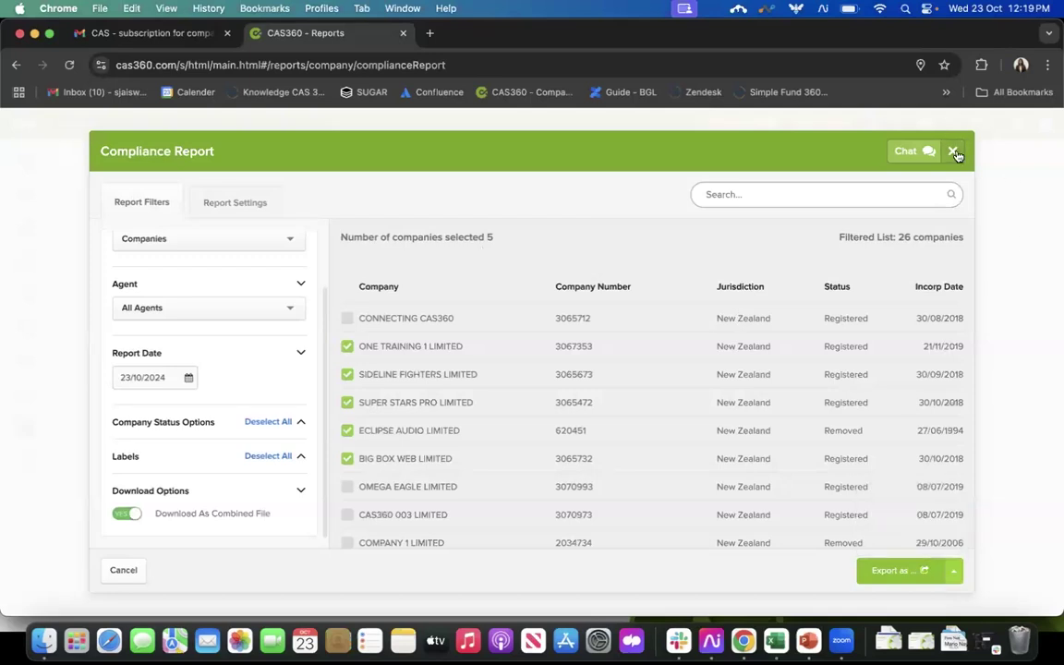
pyautogui.click(955, 153)
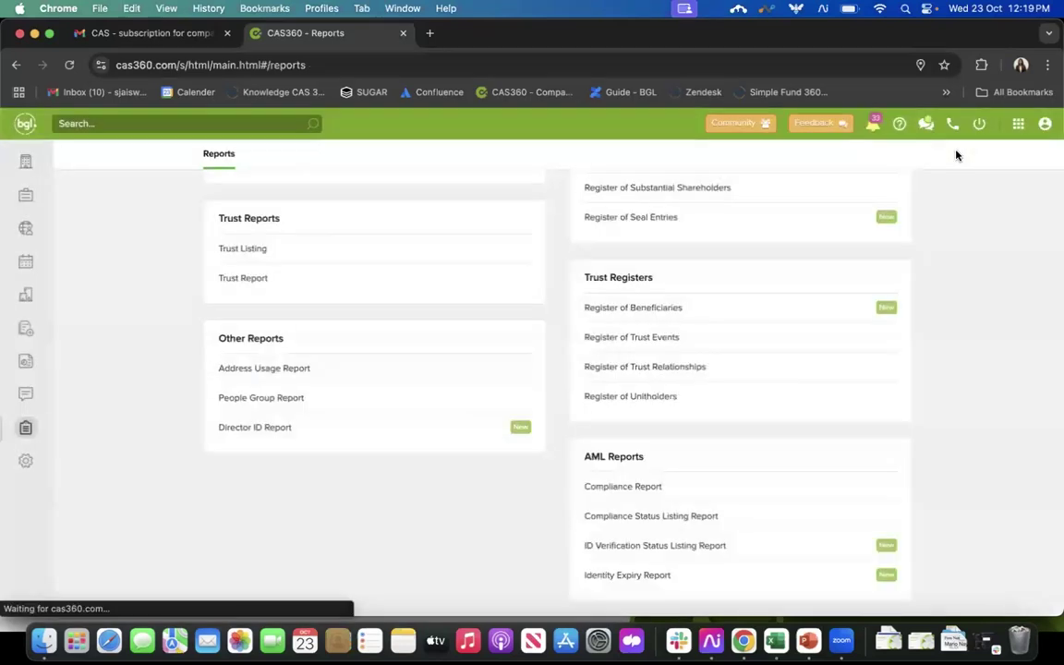
# Open the Compliance Status Listing Report, check its export formats, and close it without exporting
pyautogui.click(687, 518)
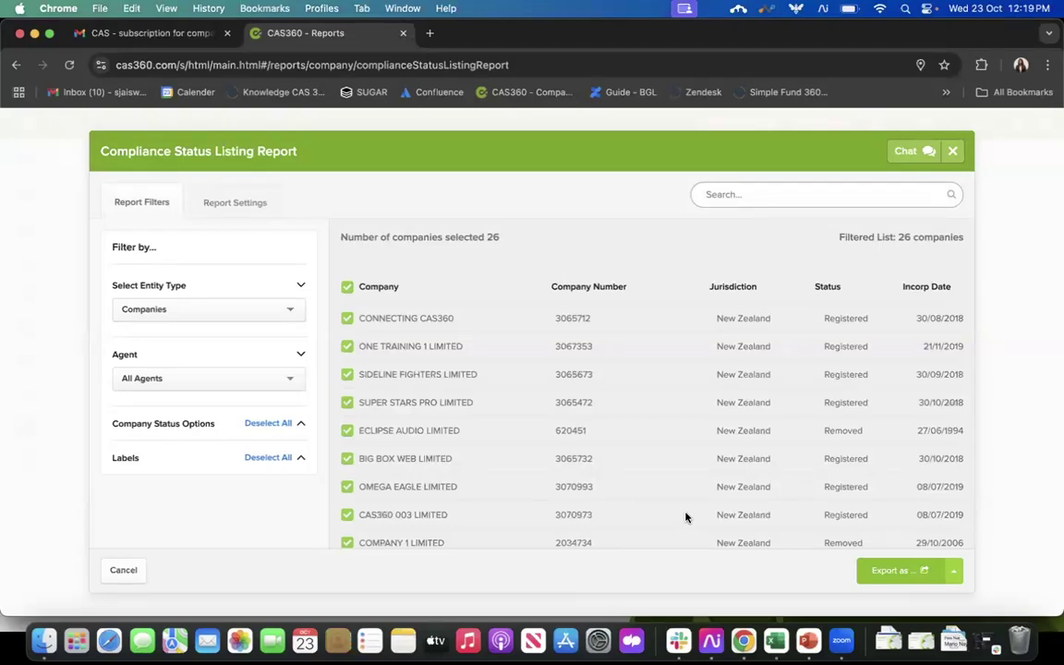
pyautogui.click(930, 572)
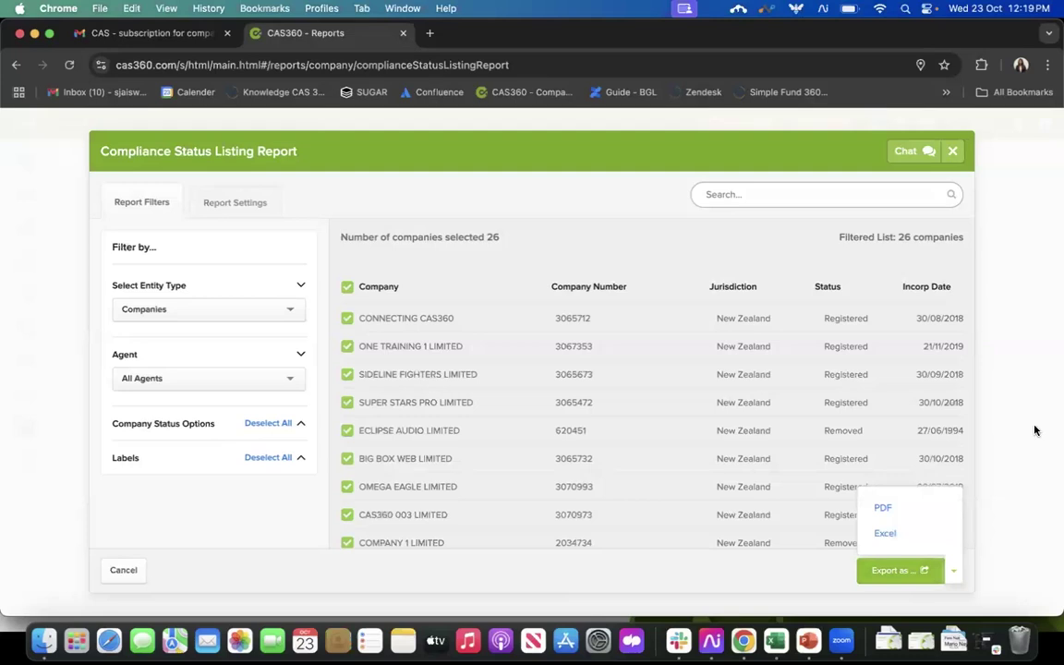
pyautogui.click(954, 153)
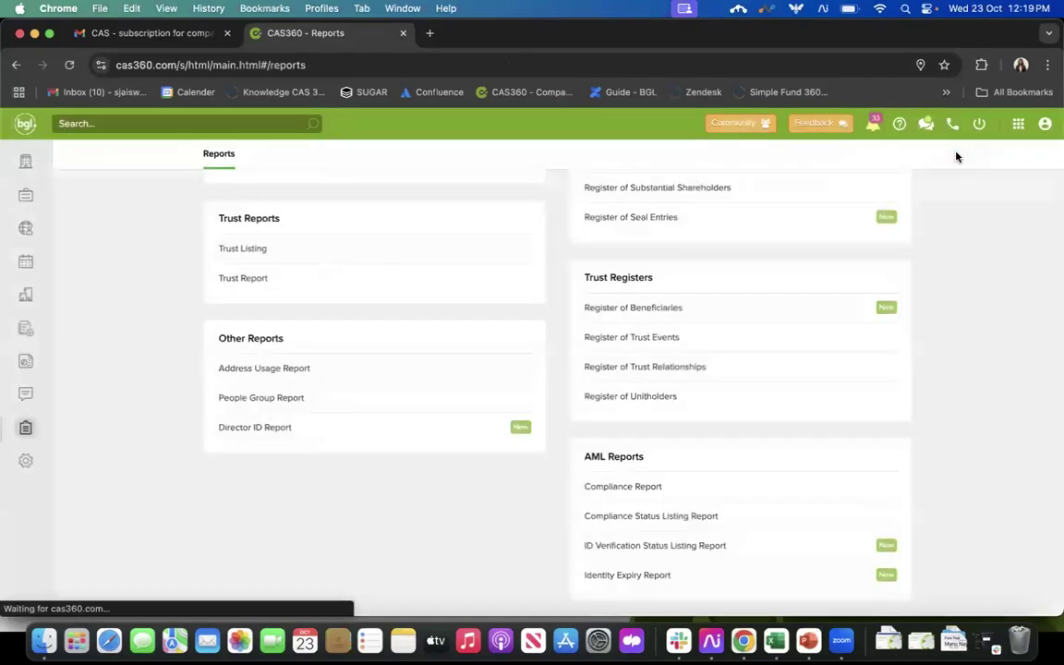
# Review the individuals and export formats in the ID Verification Status Listing Report, and close it without exporting
pyautogui.click(698, 546)
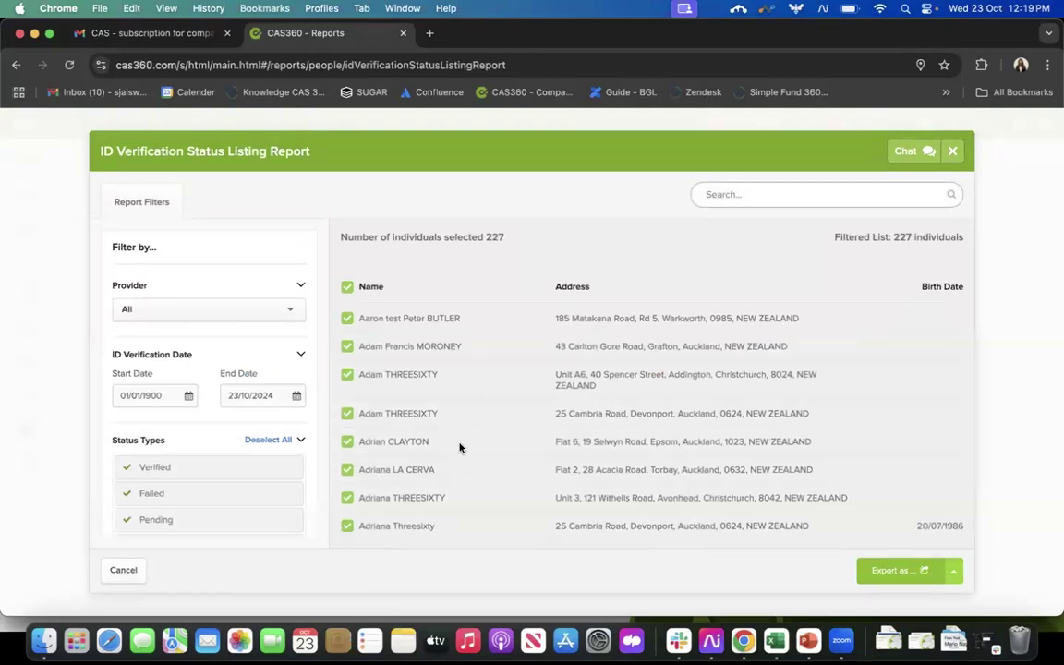
pyautogui.scroll(-5, 459, 448)
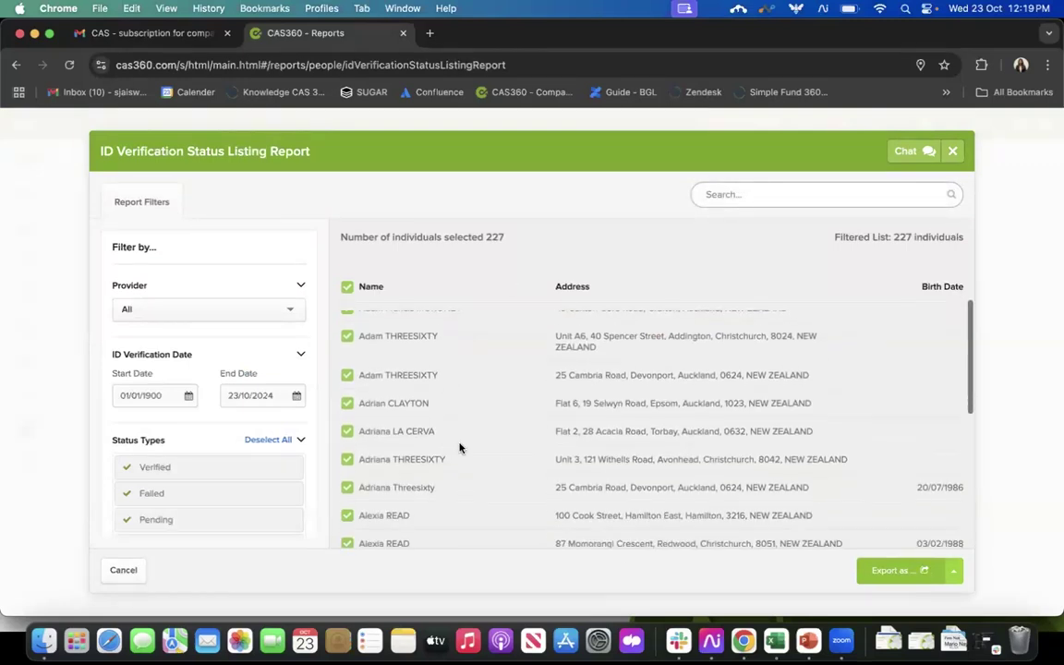
pyautogui.scroll(-4, 459, 448)
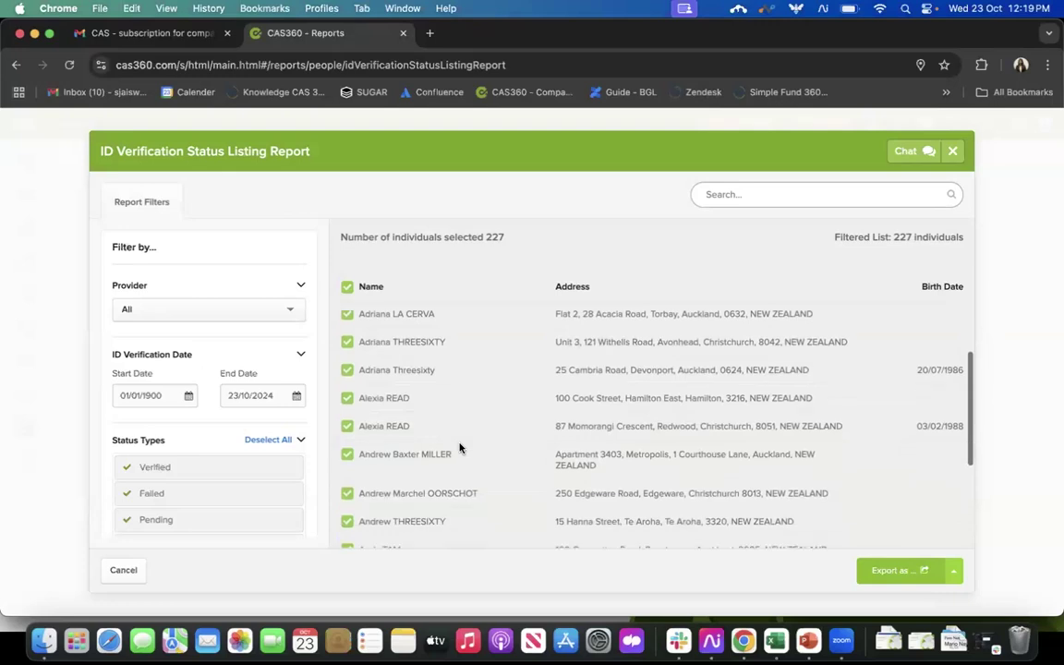
pyautogui.scroll(-3, 459, 448)
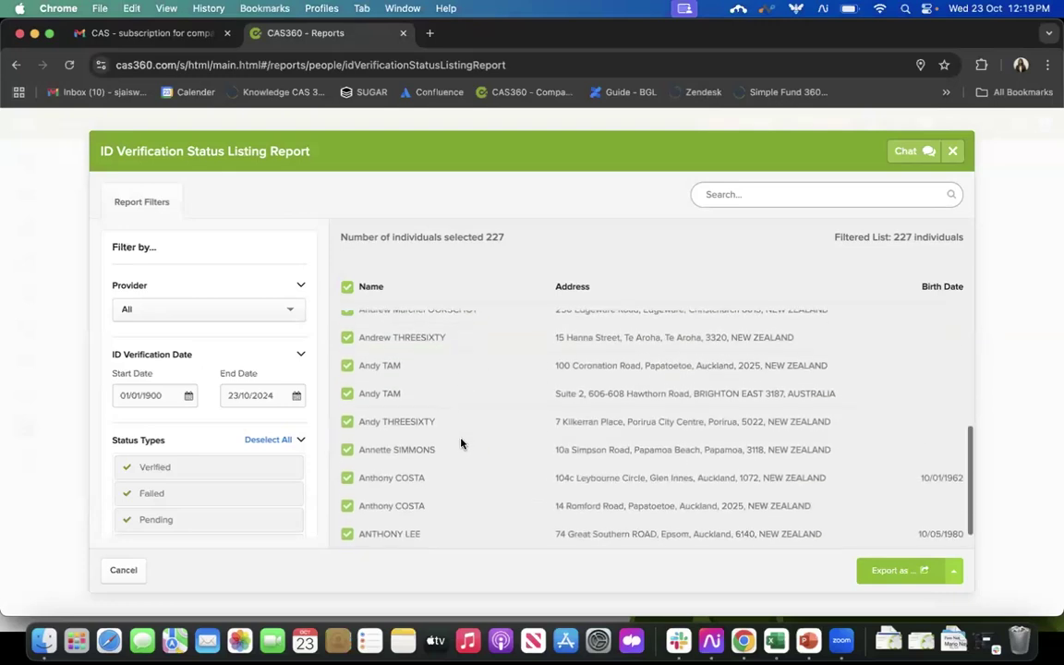
pyautogui.click(954, 577)
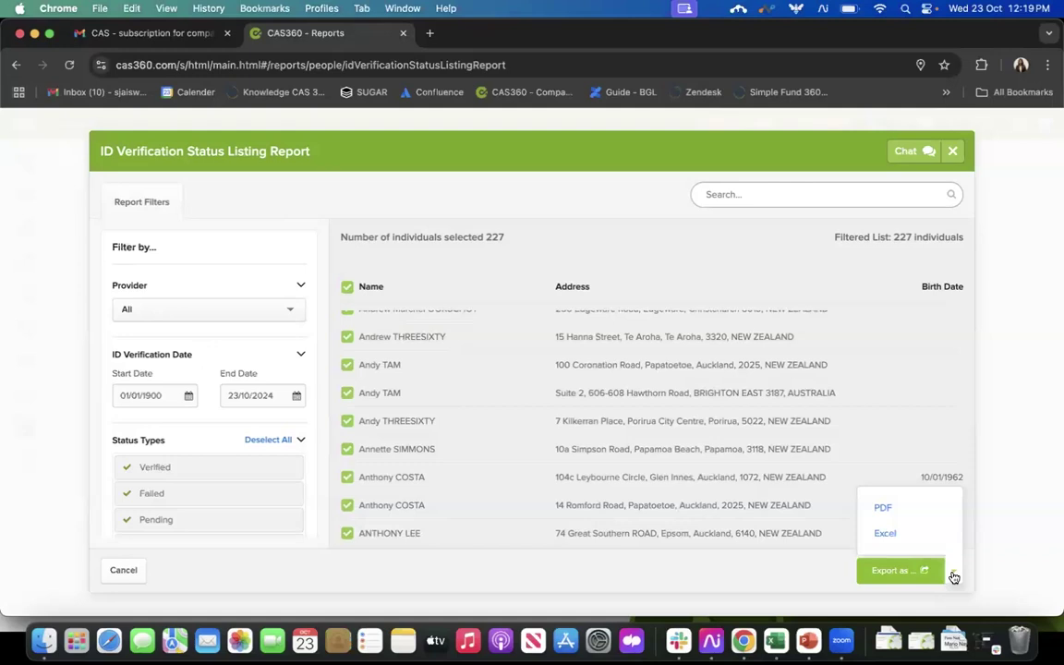
pyautogui.click(993, 374)
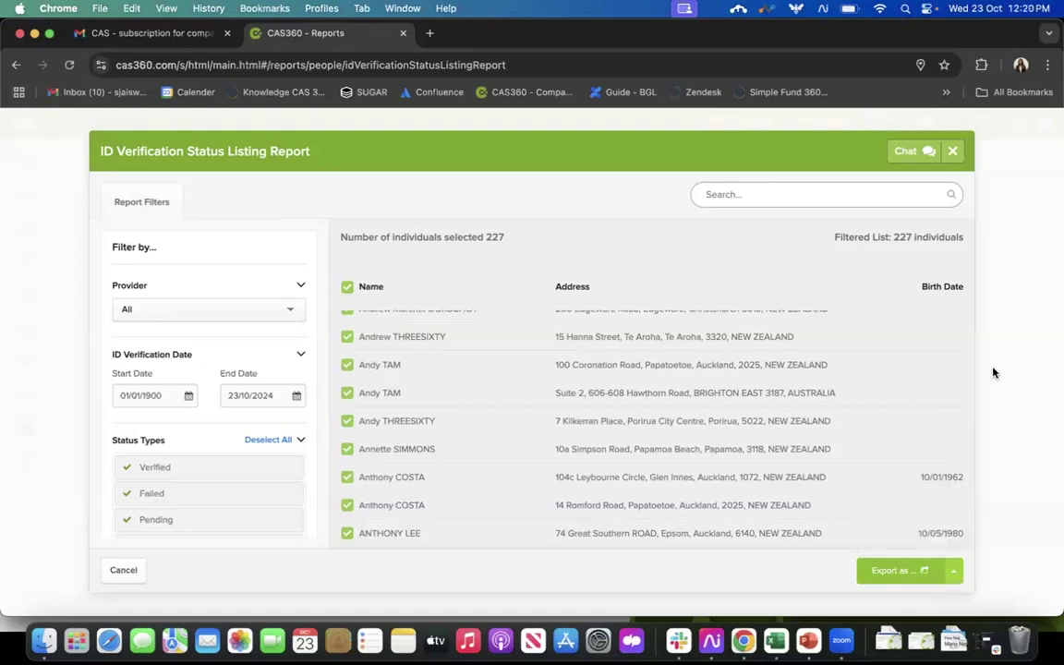
pyautogui.click(955, 151)
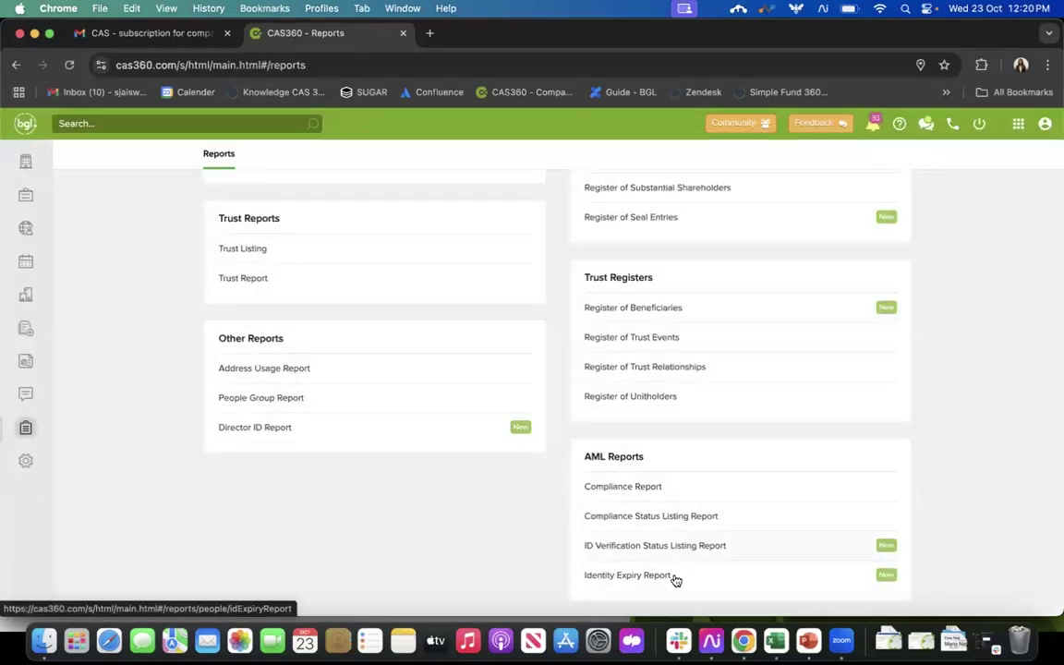
# Review the individuals, identification types and export formats in the Identity Expiry Report, and return to the company selection list without exporting
pyautogui.click(674, 578)
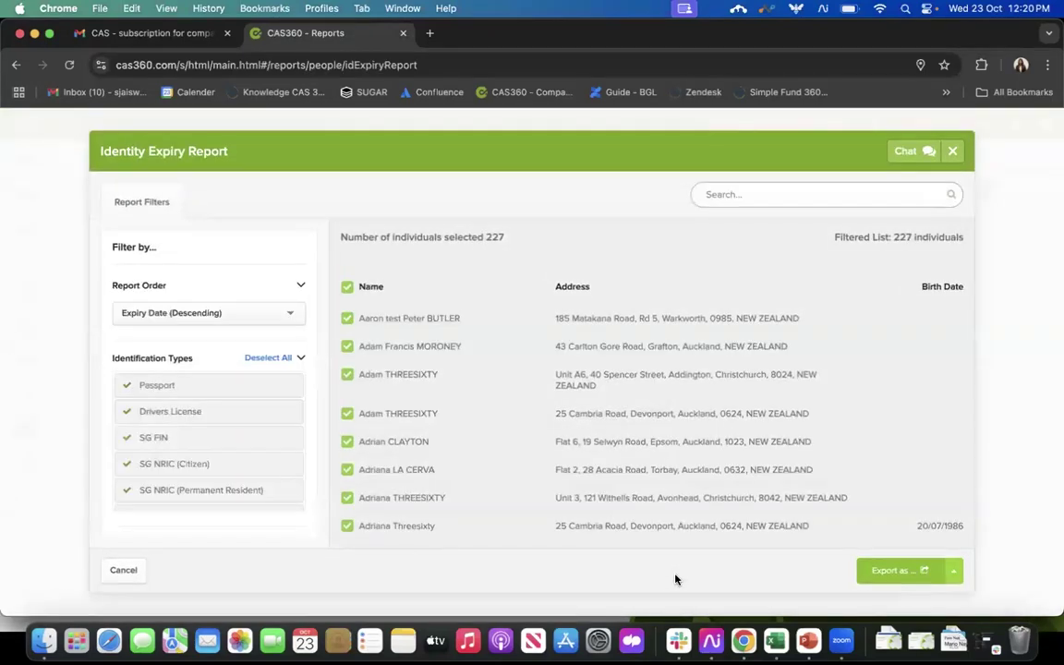
pyautogui.scroll(-5, 541, 402)
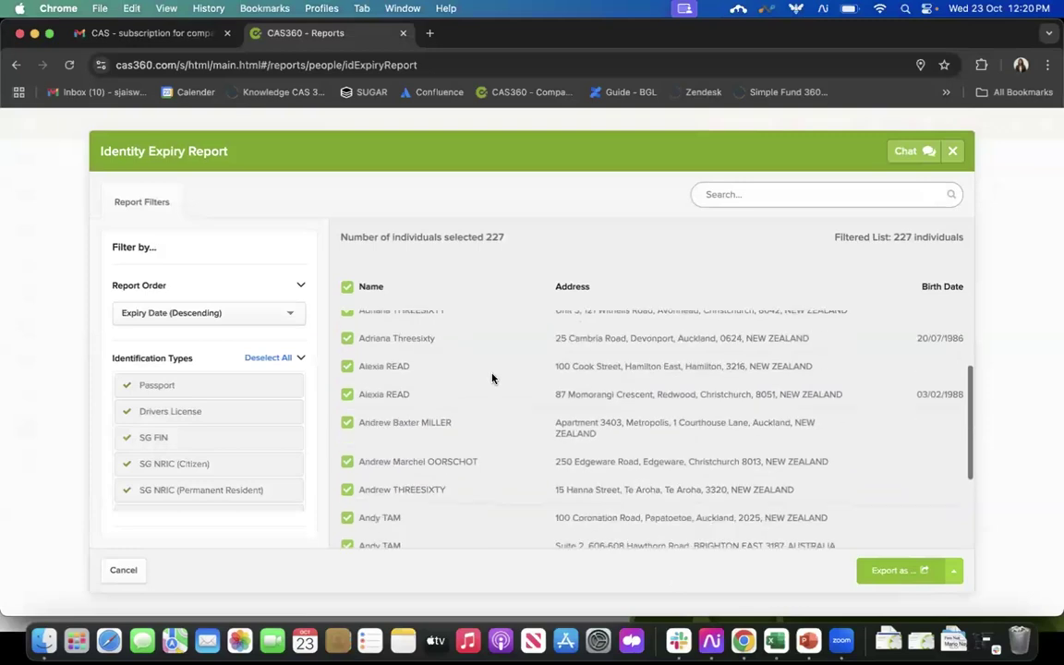
pyautogui.scroll(-5, 229, 485)
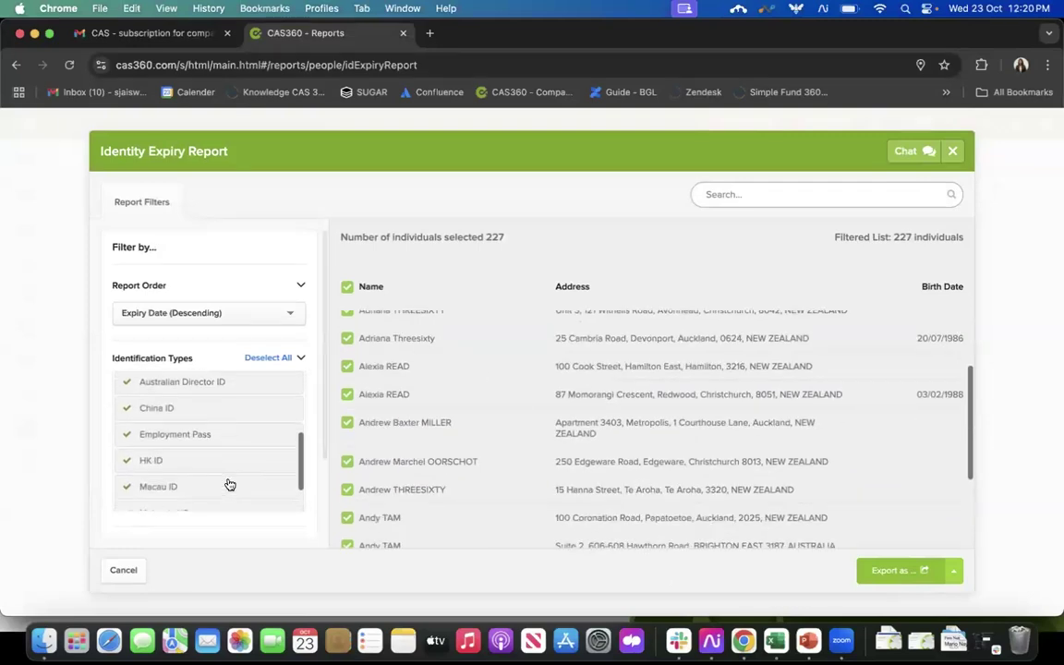
pyautogui.click(956, 572)
pyautogui.click(958, 576)
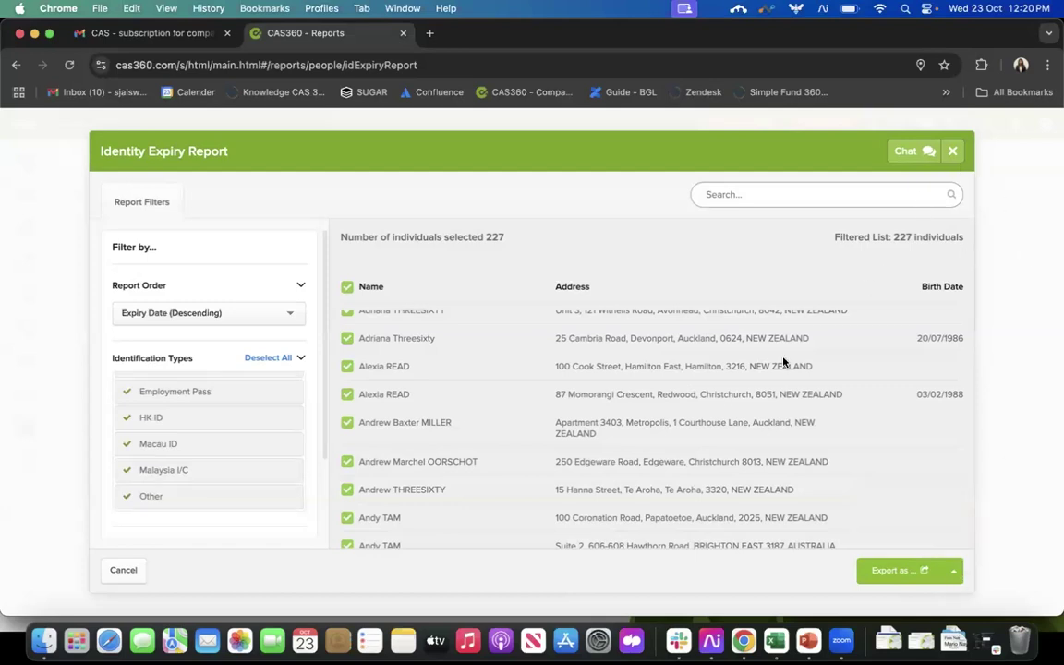
pyautogui.scroll(5, 784, 329)
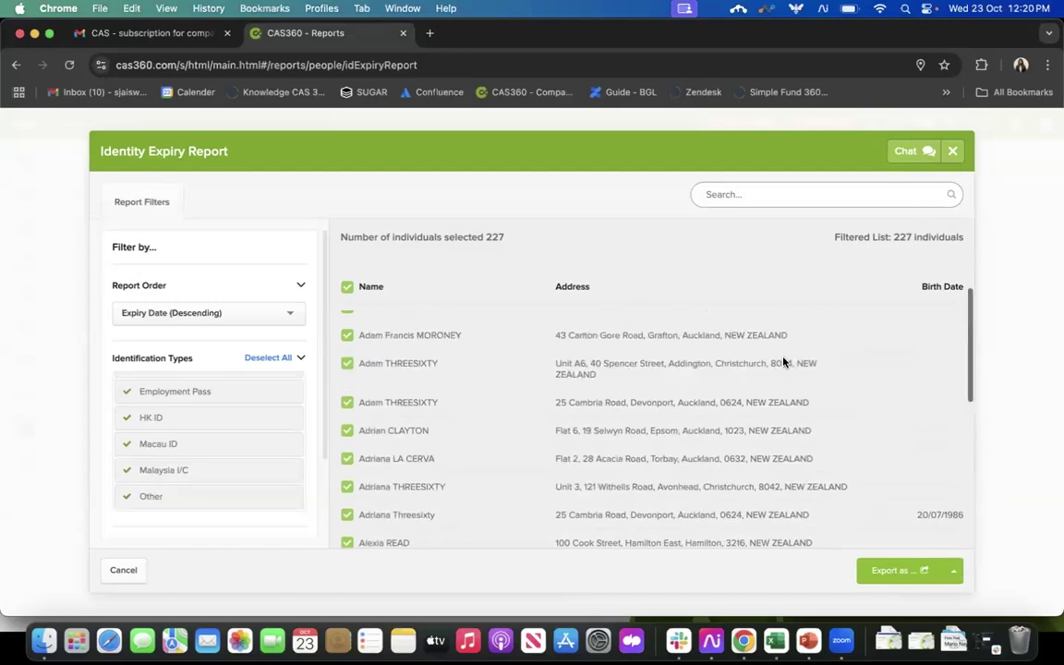
pyautogui.click(952, 151)
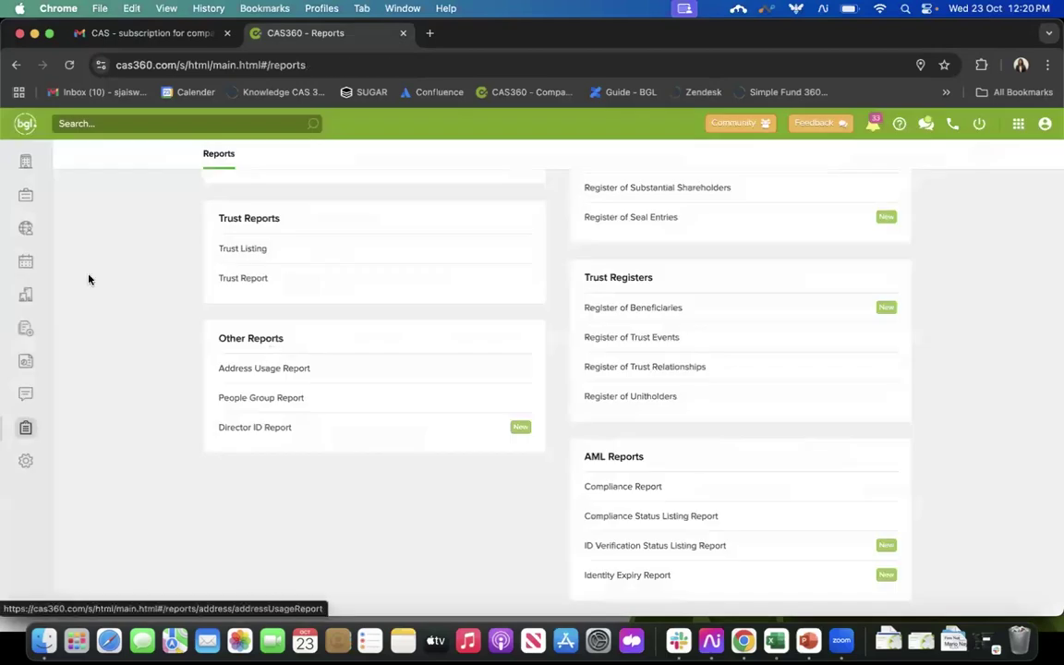
pyautogui.click(26, 164)
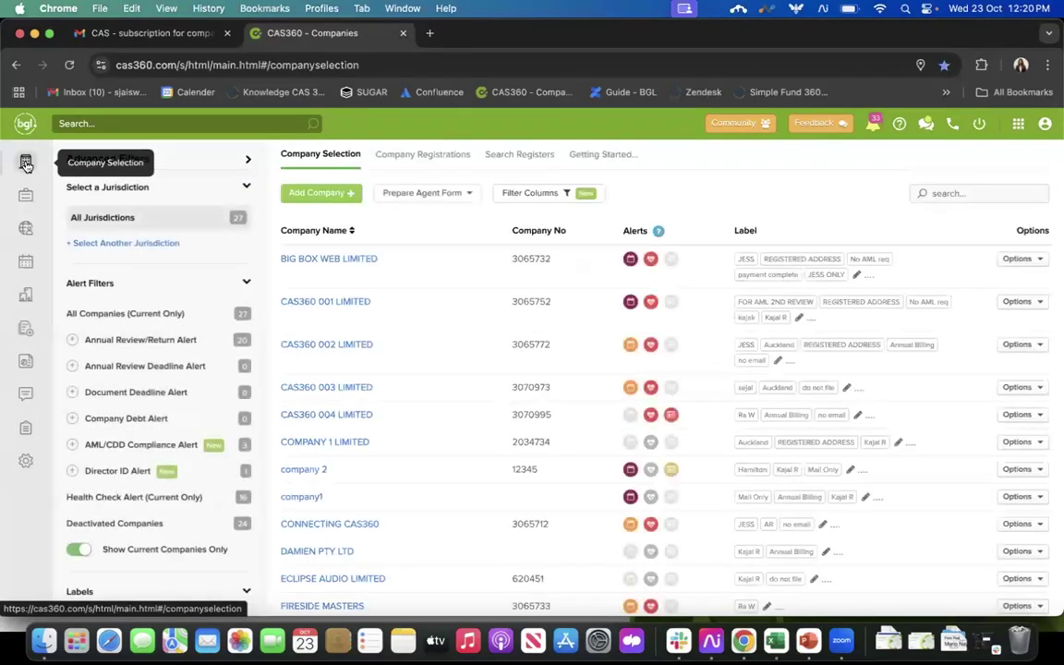